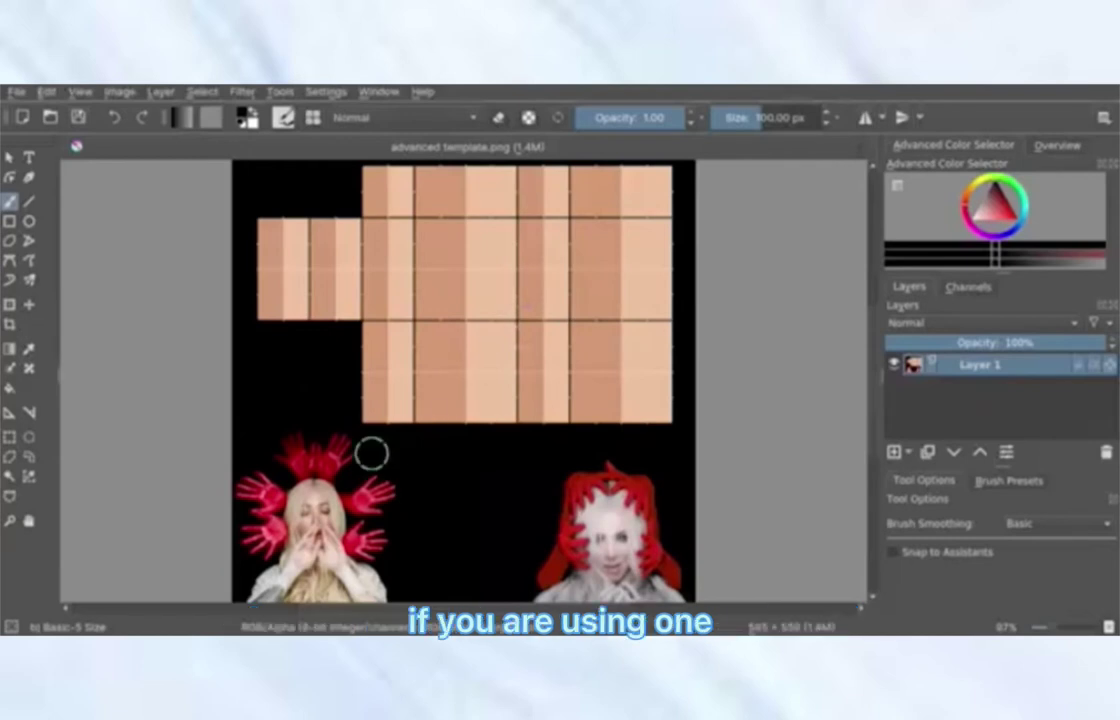
Insert the jeans outline image as a new layer over the advanced template.
left_click(150, 633)
left_click_drag(663, 135, 840, 452)
left_click(890, 462)
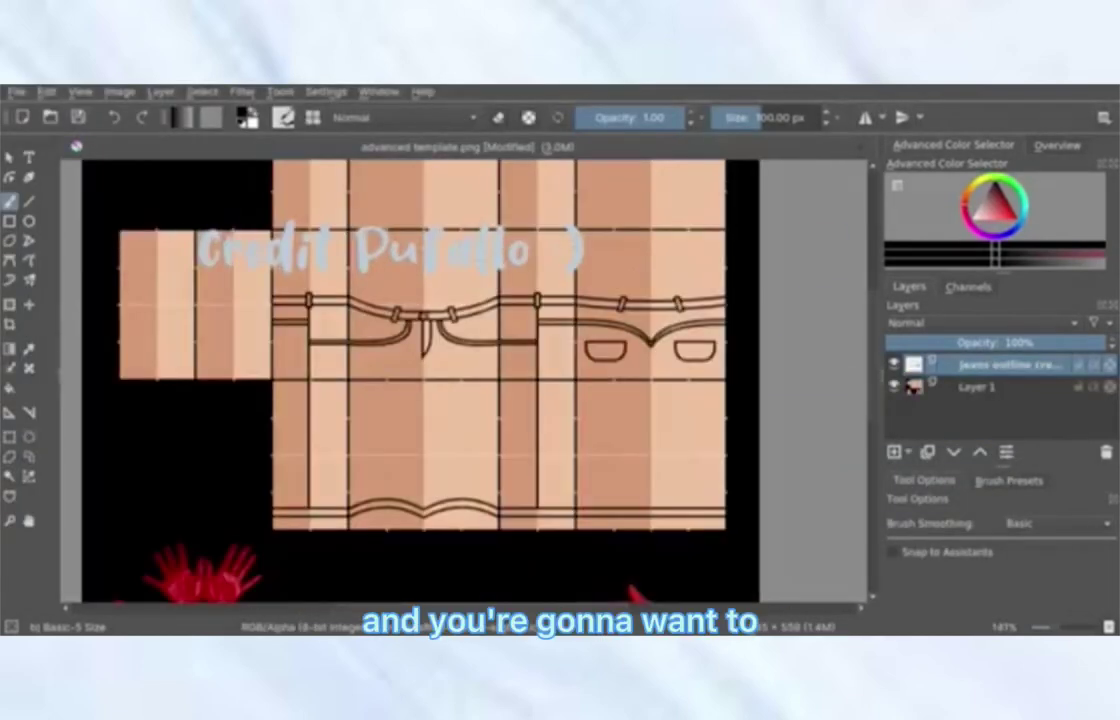
Erase the pale blue credit text from the jeans outline layer inside a rectangular selection, then clear the selection.
key("ctrl+r")
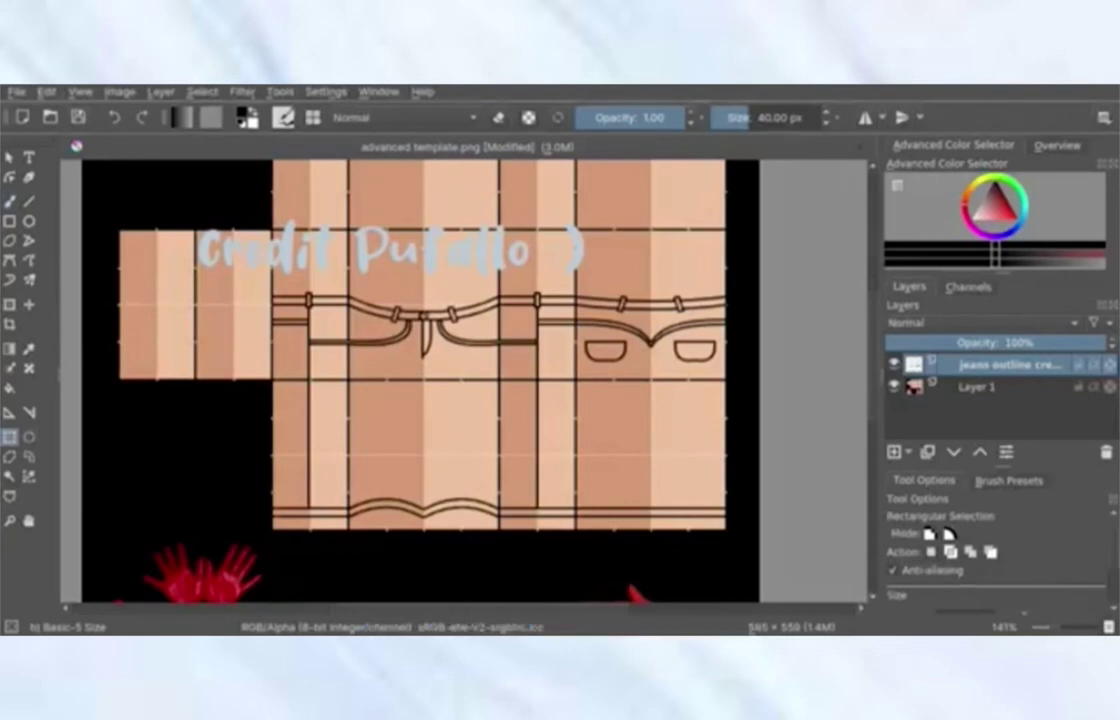
left_click_drag(182, 203, 665, 280)
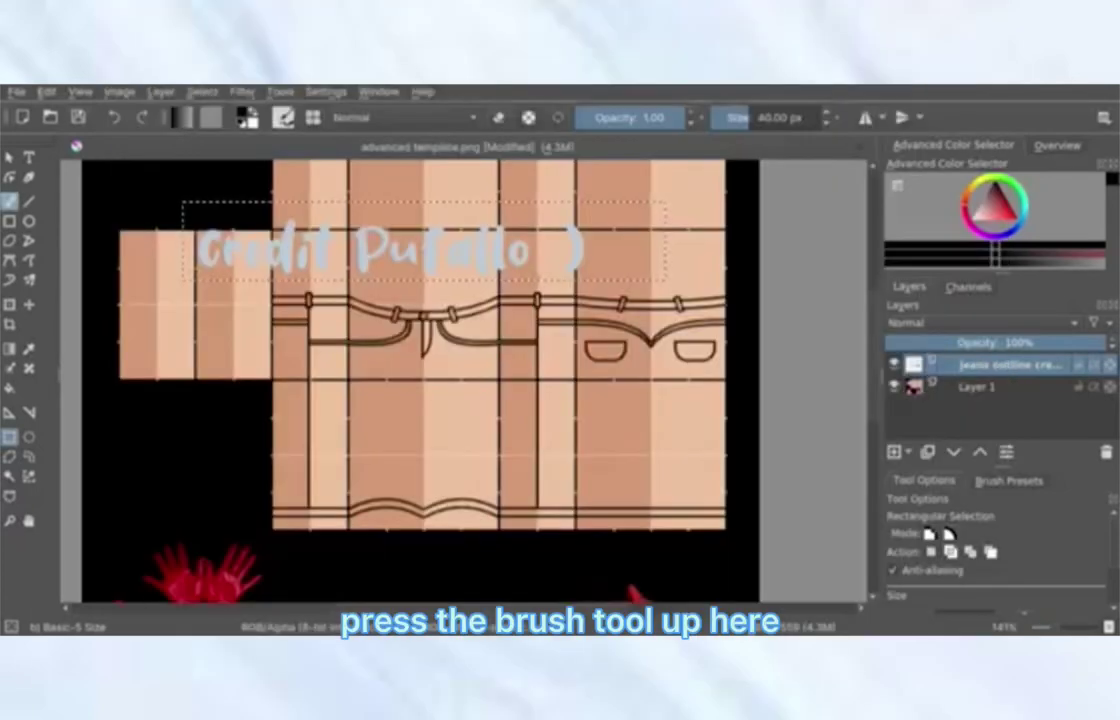
left_click(9, 201)
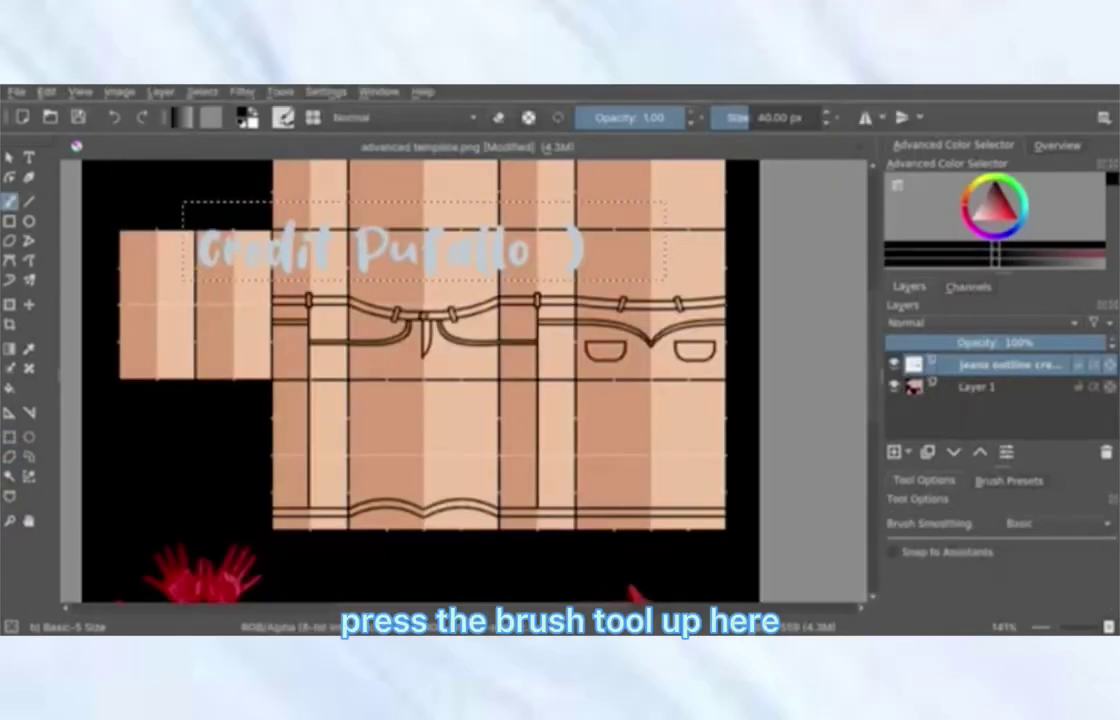
key("e")
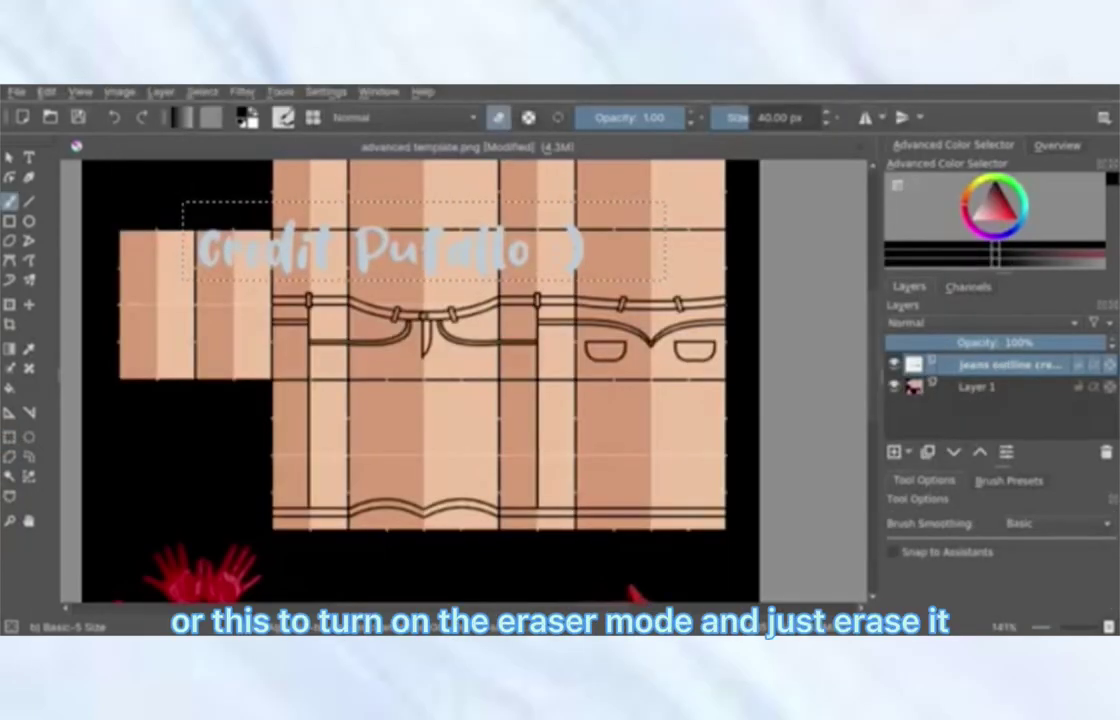
left_click_drag(603, 262, 147, 262)
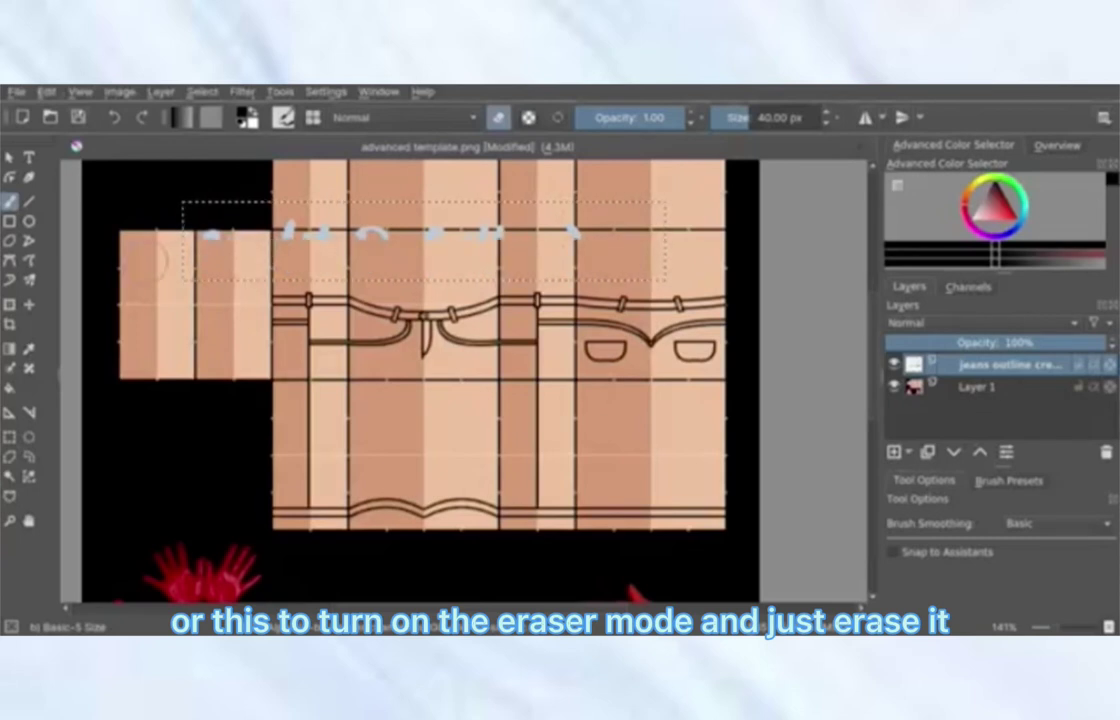
left_click_drag(590, 230, 225, 226)
left_click(9, 437)
key("ctrl+shift+a")
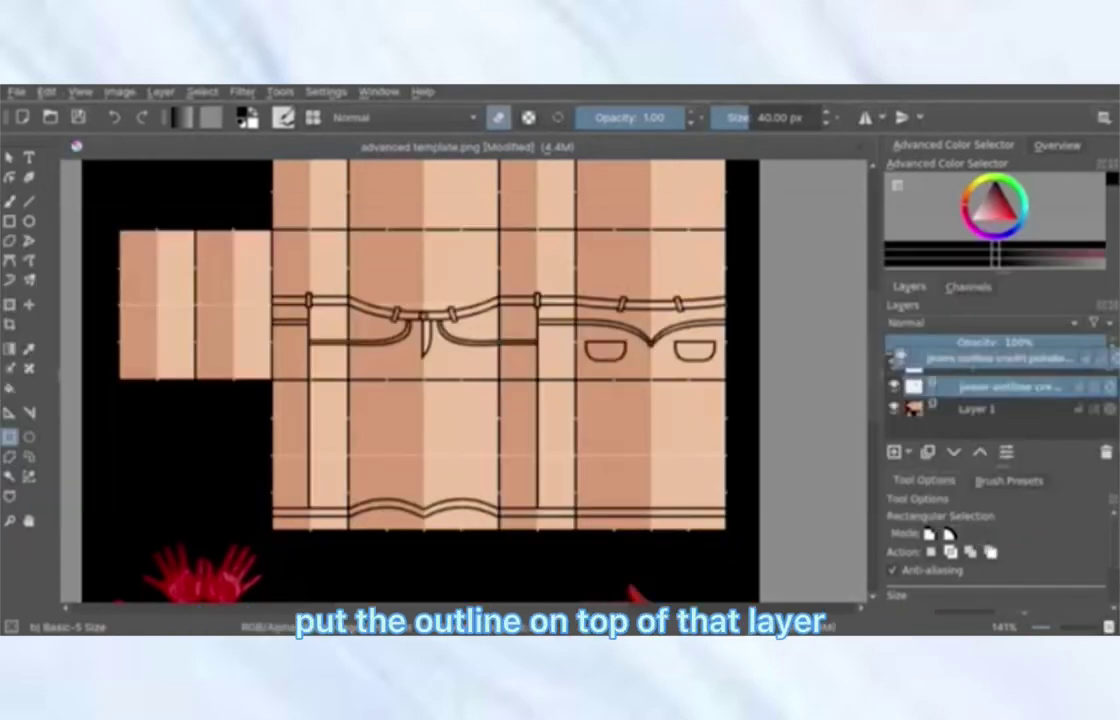
Fill a rectangular selection around the jeans outline with a dark maroon base colour on a layer beneath it, then deselect.
left_click(980, 387)
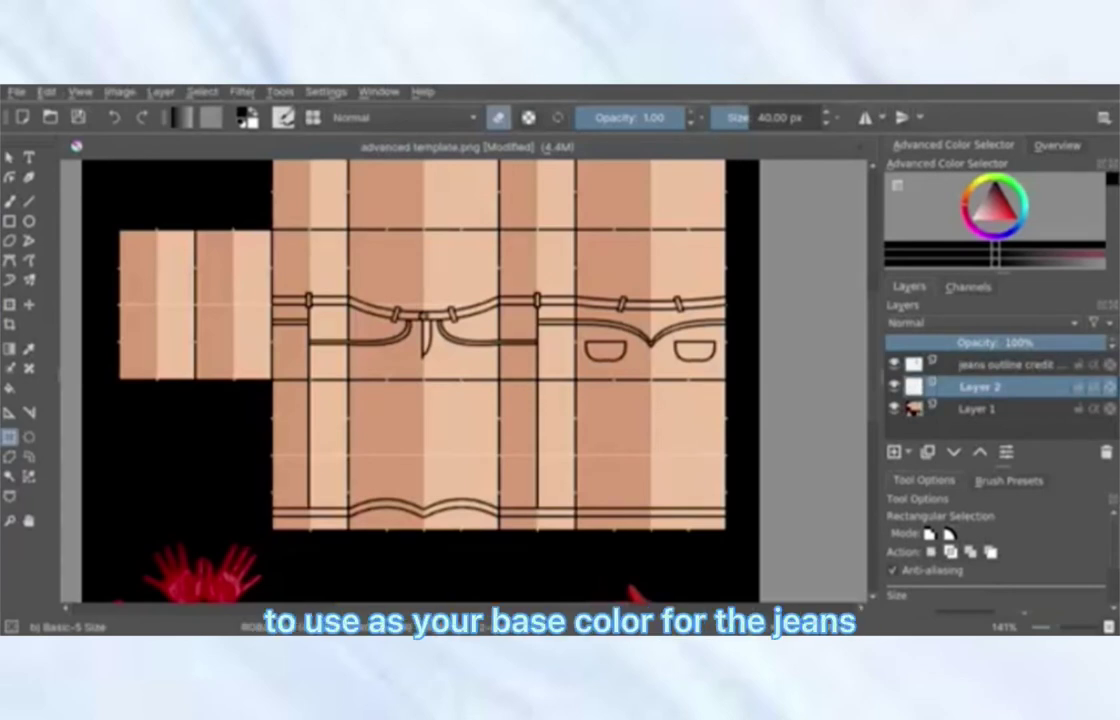
left_click_drag(998, 195, 994, 193)
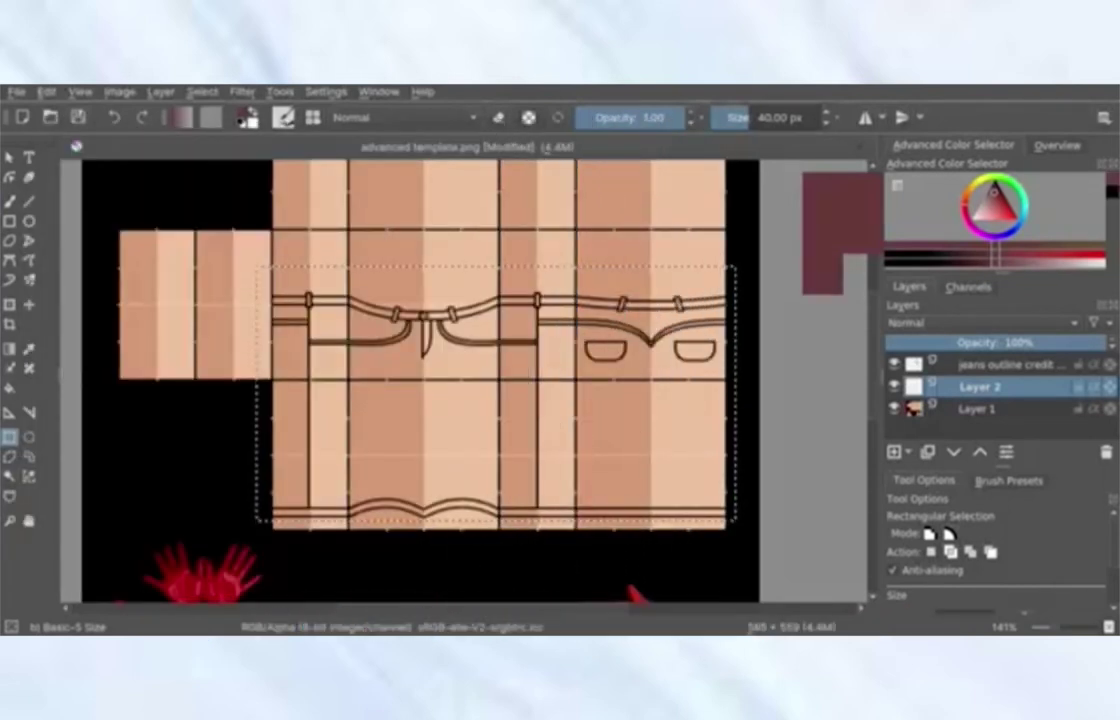
left_click(9, 201)
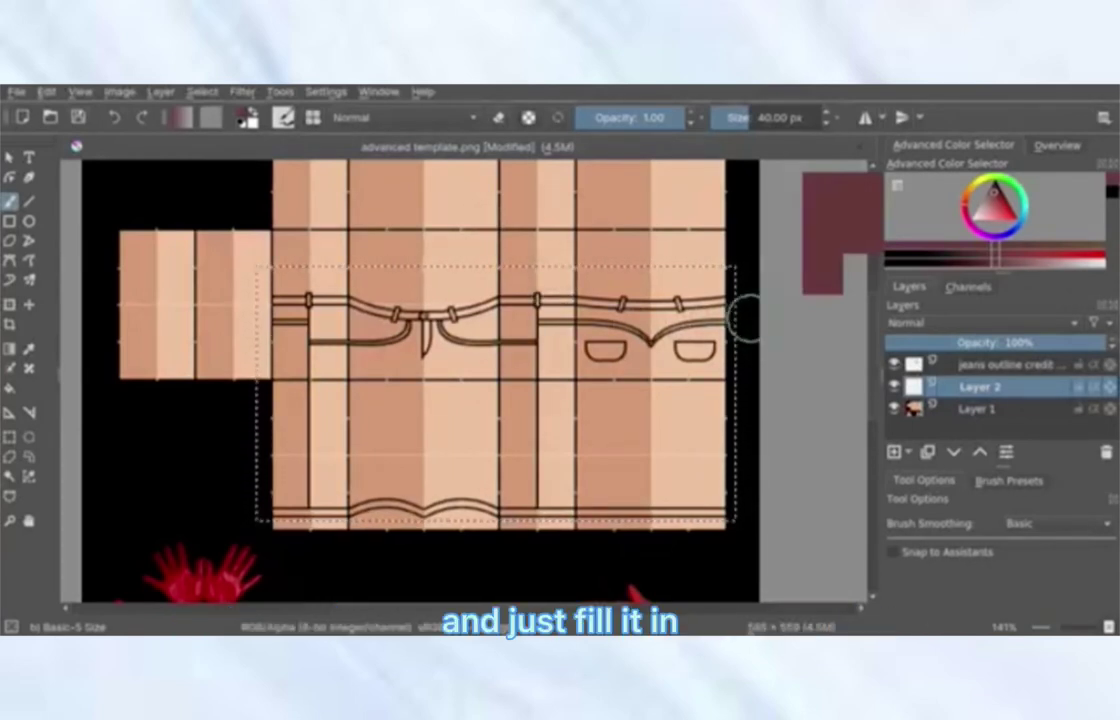
mouse_move(612, 310)
left_mouse_down()
mouse_move(265, 312)
mouse_move(262, 350)
mouse_move(187, 407)
mouse_move(465, 443)
left_mouse_up()
left_click_drag(476, 530, 585, 577)
left_click(9, 437)
right_click(527, 287)
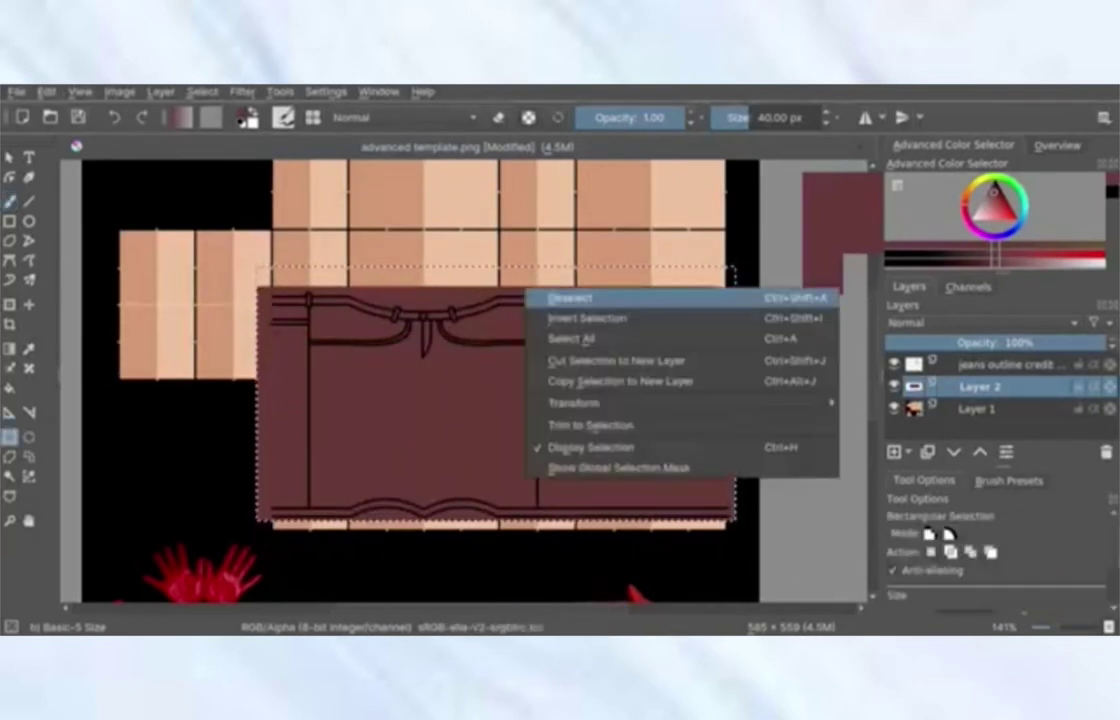
left_click(560, 298)
Erase the excess maroon above the curved waistband outline with a 5.87 px eraser.
scroll(543, 317, "up", 1)
key("b")
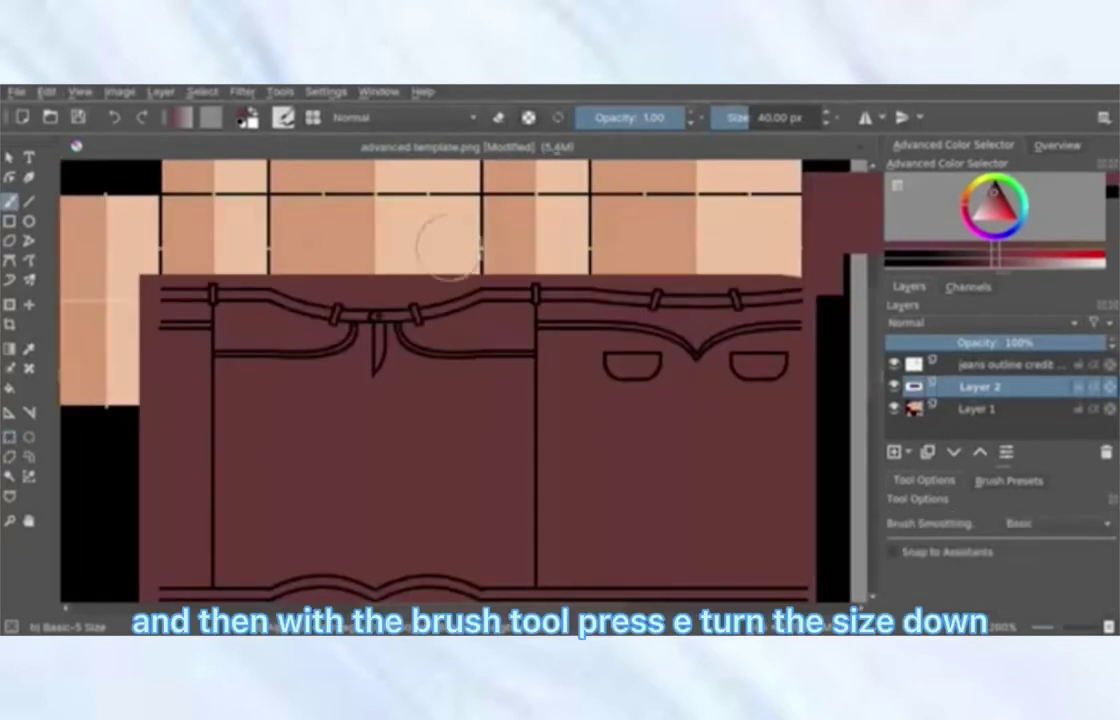
key("e")
left_click_drag(744, 118, 732, 118)
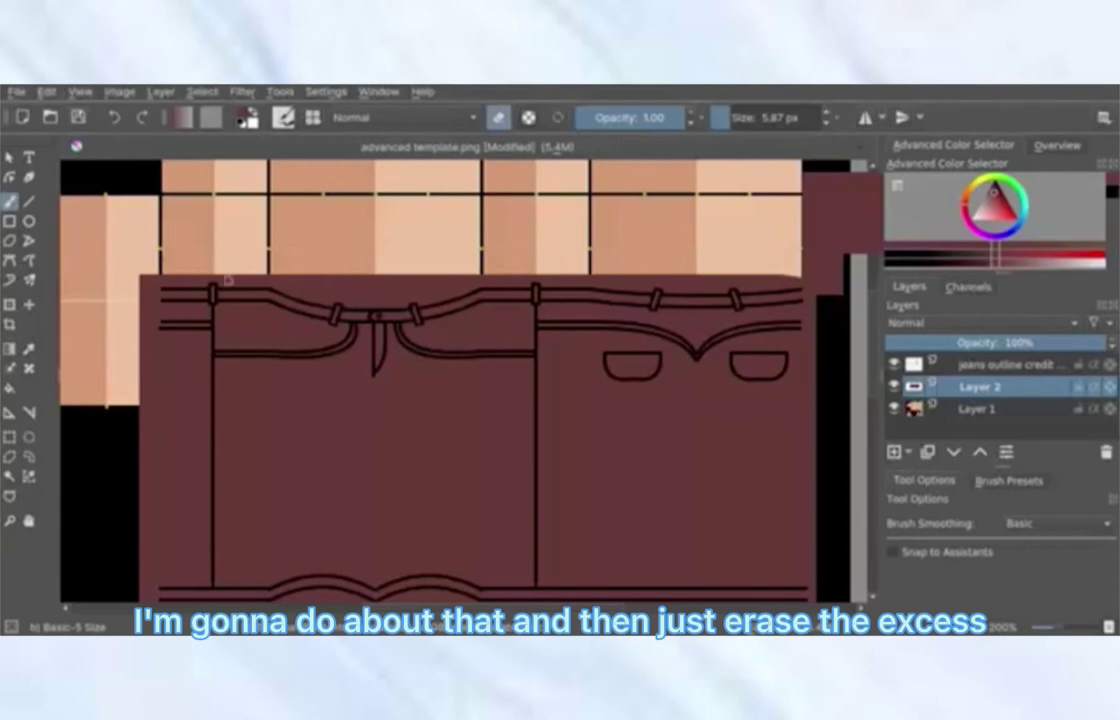
scroll(167, 281, "down", 2)
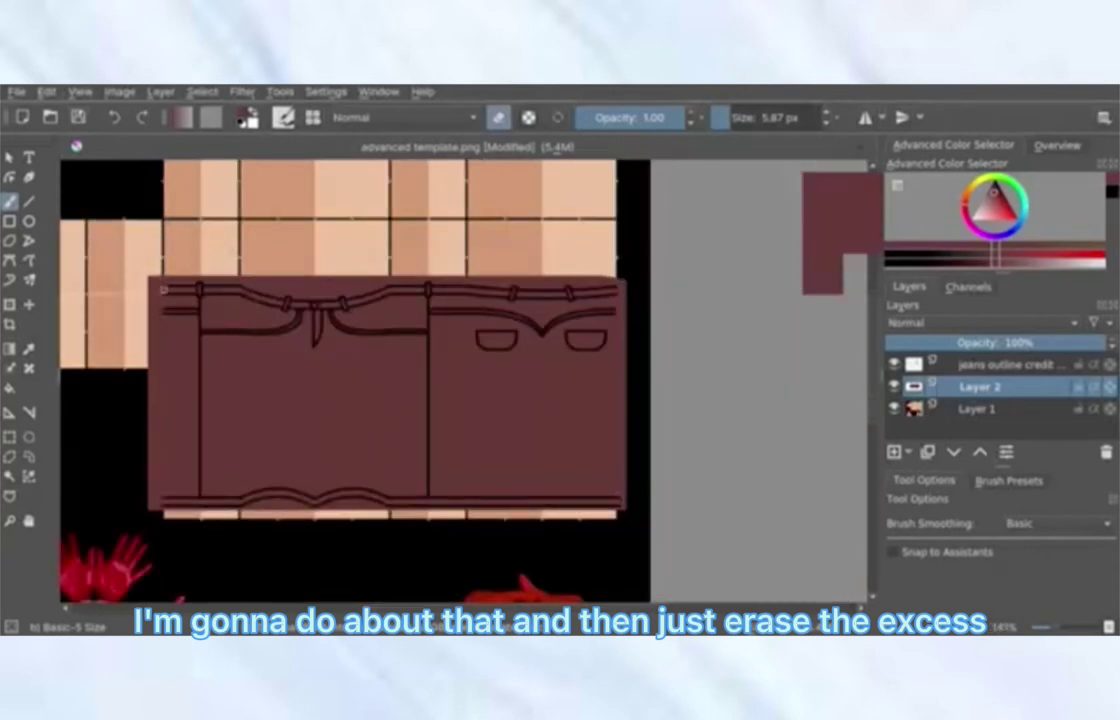
scroll(355, 302, "up", 6)
mouse_move(180, 345)
left_mouse_down()
mouse_move(407, 380)
mouse_move(573, 332)
mouse_move(155, 327)
left_mouse_up()
left_click_drag(368, 607, 441, 607)
mouse_move(205, 365)
left_mouse_down()
mouse_move(295, 414)
mouse_move(643, 479)
mouse_move(305, 338)
mouse_move(800, 396)
left_mouse_up()
left_click_drag(442, 607, 497, 607)
mouse_move(445, 445)
left_mouse_down()
mouse_move(475, 460)
mouse_move(745, 432)
mouse_move(535, 360)
mouse_move(815, 355)
left_mouse_up()
left_click_drag(497, 607, 557, 607)
mouse_move(415, 360)
left_mouse_down()
mouse_move(675, 367)
mouse_move(655, 333)
left_mouse_up()
left_click_drag(557, 607, 627, 607)
mouse_move(235, 360)
left_mouse_down()
mouse_move(518, 382)
mouse_move(247, 335)
mouse_move(785, 328)
left_mouse_up()
left_click_drag(590, 607, 653, 607)
mouse_move(240, 393)
left_mouse_down()
mouse_move(648, 388)
mouse_move(547, 360)
left_mouse_up()
left_click_drag(653, 607, 713, 607)
mouse_move(600, 335)
left_mouse_down()
mouse_move(440, 378)
mouse_move(285, 341)
mouse_move(75, 341)
left_mouse_up()
Erase the excess maroon below the jeans' hem outline.
scroll(440, 378, "down", 1)
left_click_drag(713, 607, 590, 607)
left_click_drag(855, 340, 140, 340)
left_click_drag(590, 607, 493, 607)
mouse_move(345, 385)
left_mouse_down()
mouse_move(575, 299)
mouse_move(640, 335)
left_mouse_up()
left_click_drag(493, 607, 444, 607)
mouse_move(225, 345)
left_mouse_down()
mouse_move(307, 308)
mouse_move(420, 318)
left_mouse_up()
key("e")
left_click_drag(444, 607, 362, 607)
key("e")
left_click_drag(770, 350, 347, 350)
Erase the base colour that extends beyond the jeans' side edges, using rectangular selections as limits.
scroll(446, 407, "down", 5)
left_click(9, 437)
mouse_move(380, 163)
left_mouse_down()
mouse_move(431, 366)
mouse_move(431, 440)
left_mouse_up()
left_click(9, 201)
left_click_drag(620, 607, 573, 607)
left_click_drag(482, 163, 447, 407)
left_click(9, 201)
left_click_drag(454, 175, 454, 392)
left_click(9, 437)
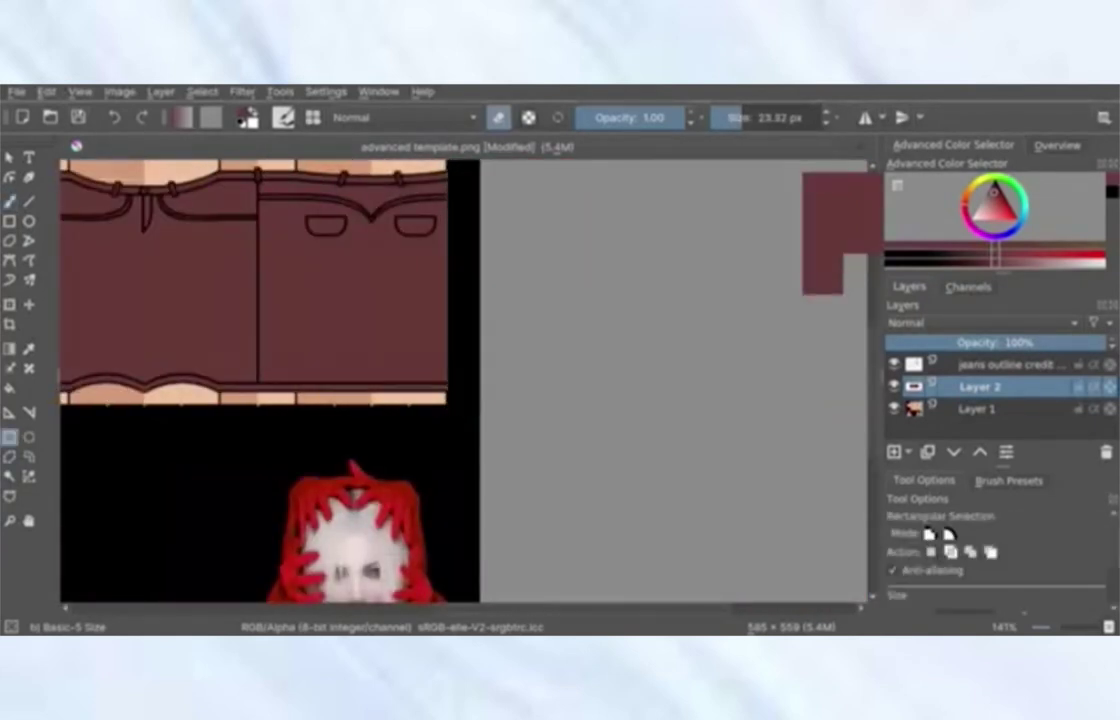
Paint a vertical darker red stroke down the jeans' outer back edge on a new layer, using an 18.22 px brush.
left_click(9, 201)
key("e")
left_click_drag(573, 607, 532, 607)
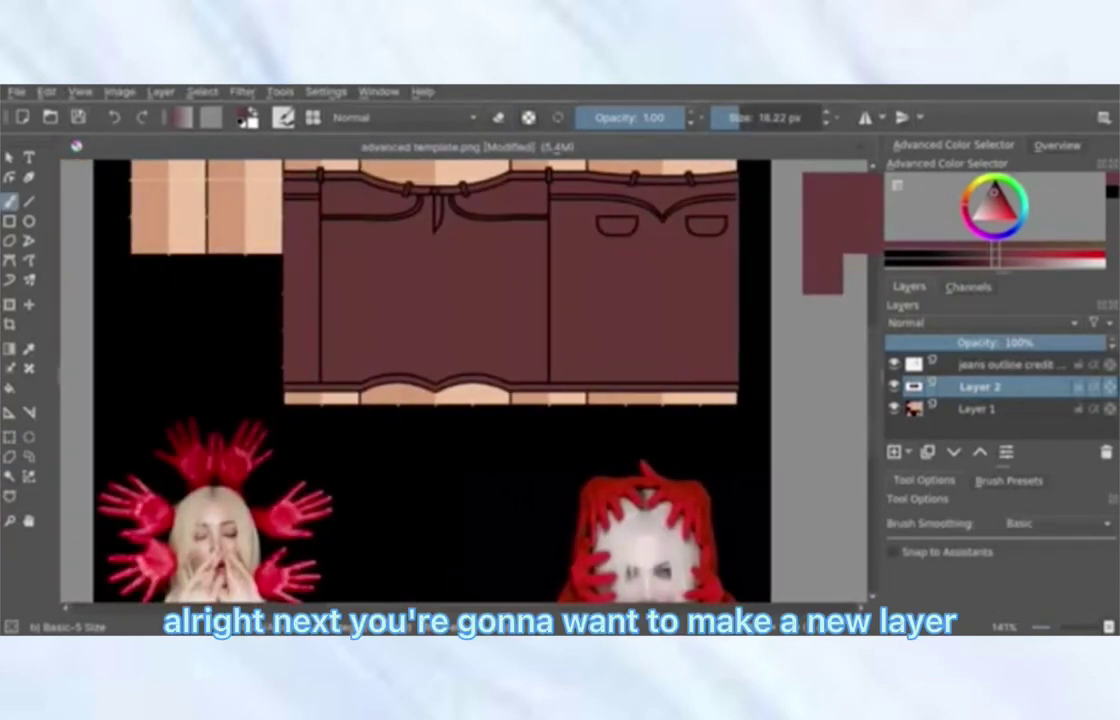
key("Insert")
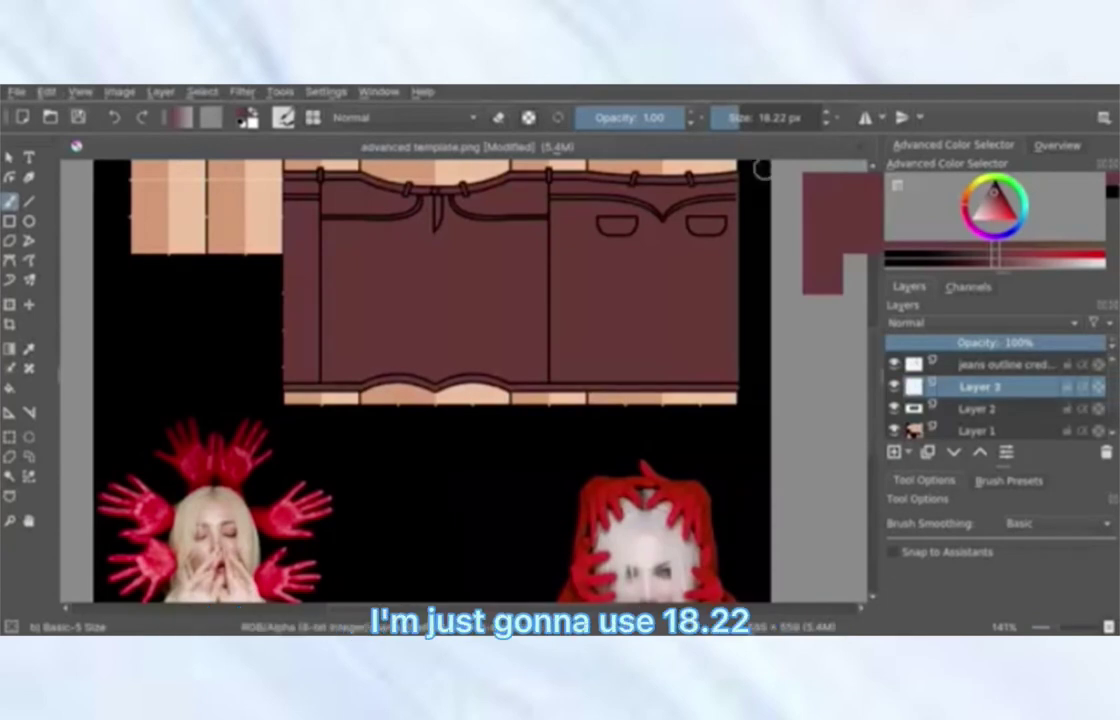
scroll(722, 207, "up", 2)
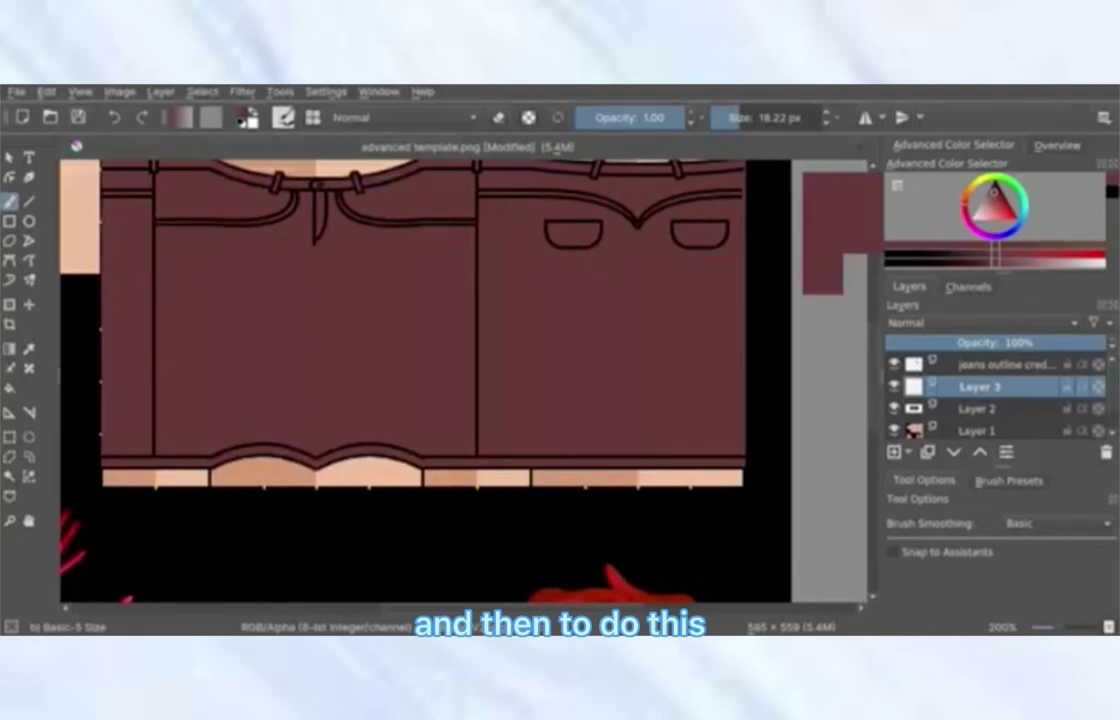
left_click(996, 191)
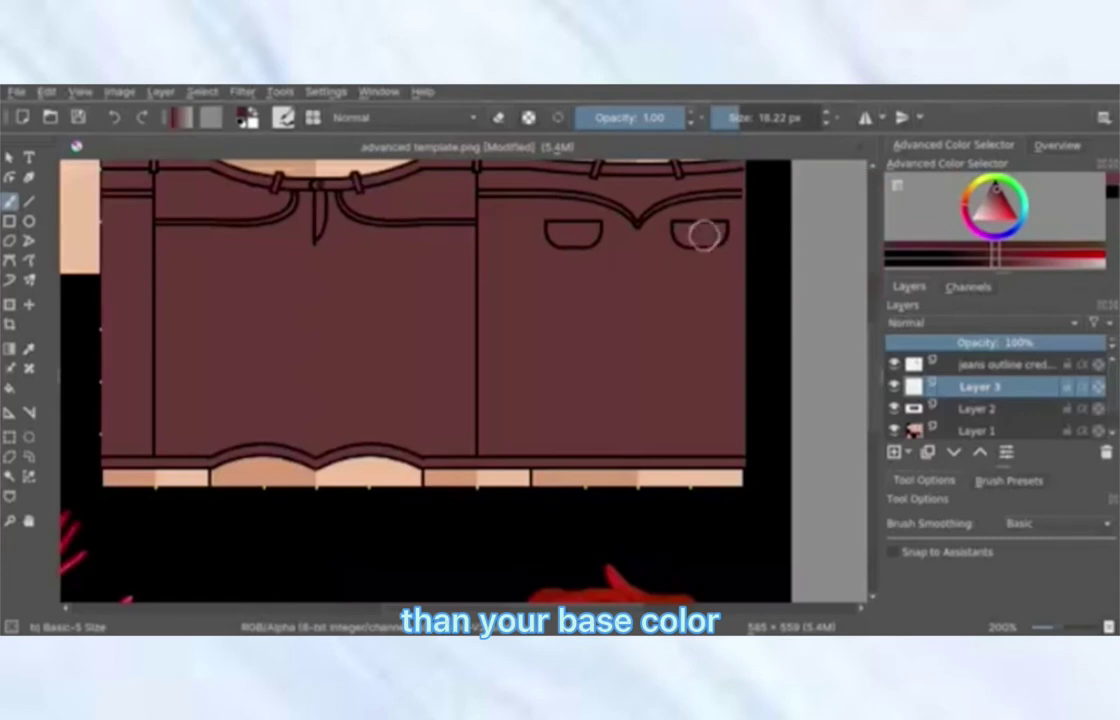
scroll(420, 380, "up", 3)
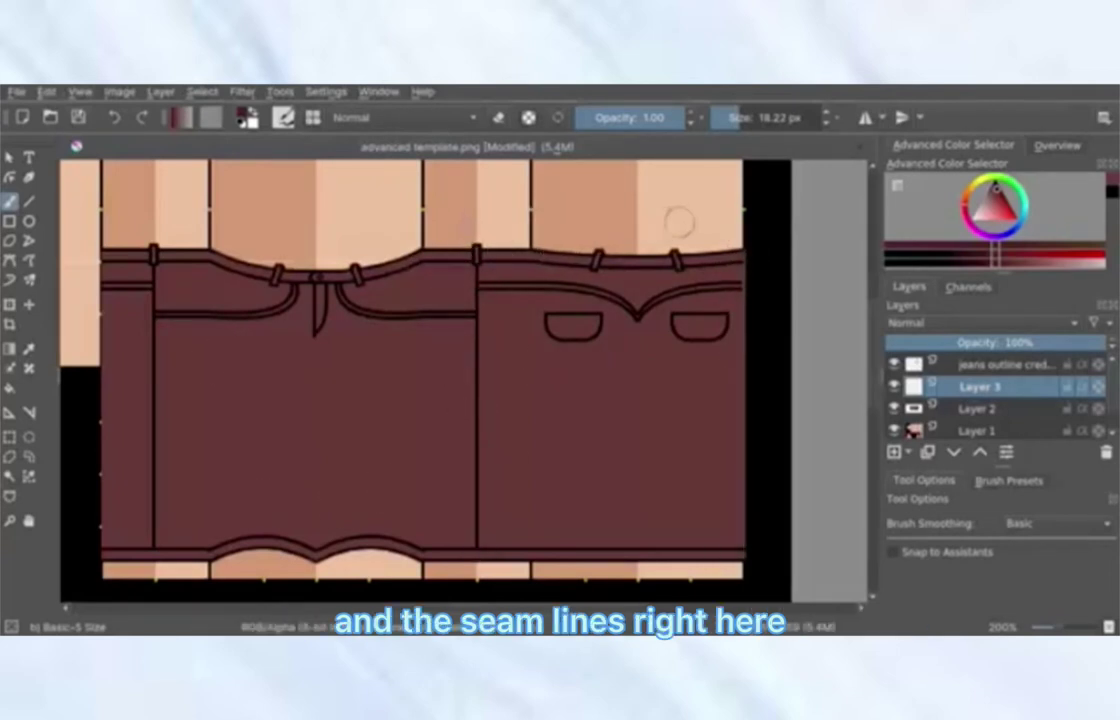
left_click_drag(743, 251, 743, 556)
Copy the dark vertical stroke and move the pasted copy to the centre front below the fly.
left_click(9, 437)
left_click_drag(709, 186, 783, 585)
key("ctrl+c")
key("ctrl+v")
left_click(29, 304)
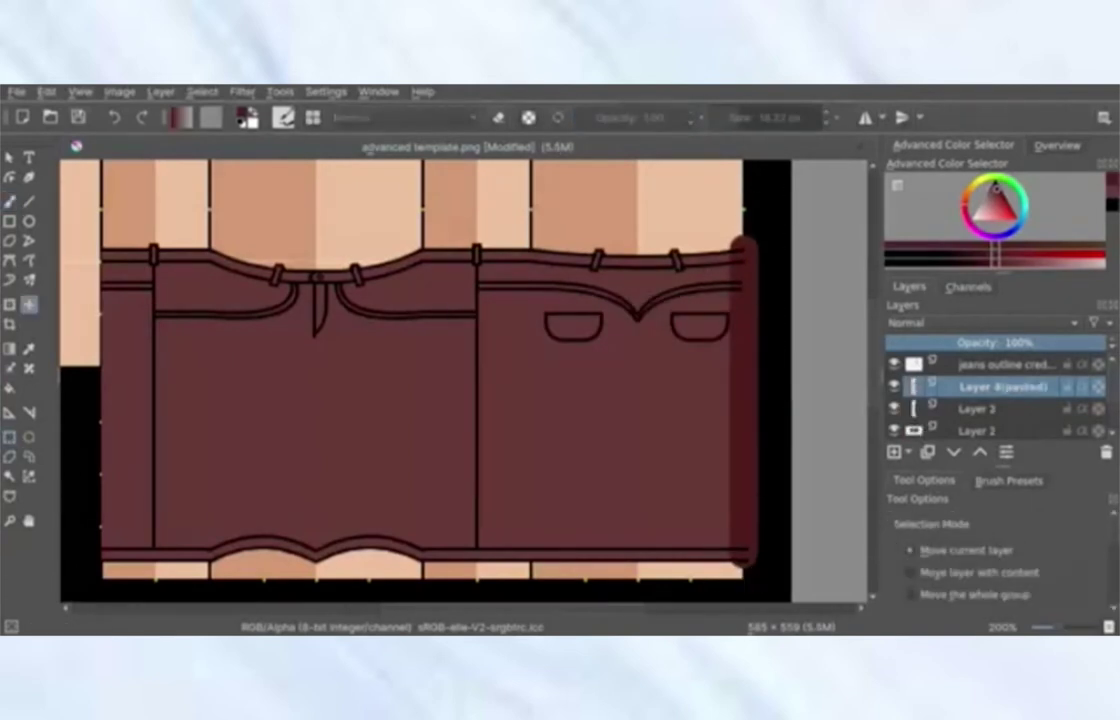
left_click_drag(743, 400, 315, 511)
Paste more copies of the dark stroke and place them along the jeans' seams, panel edges and centre back.
key("ctrl+v")
key("ctrl+v")
key("ctrl+v")
key("ctrl+v")
key("ctrl+v")
key("ctrl+v")
left_click_drag(743, 400, 101, 403)
key("ctrl+v")
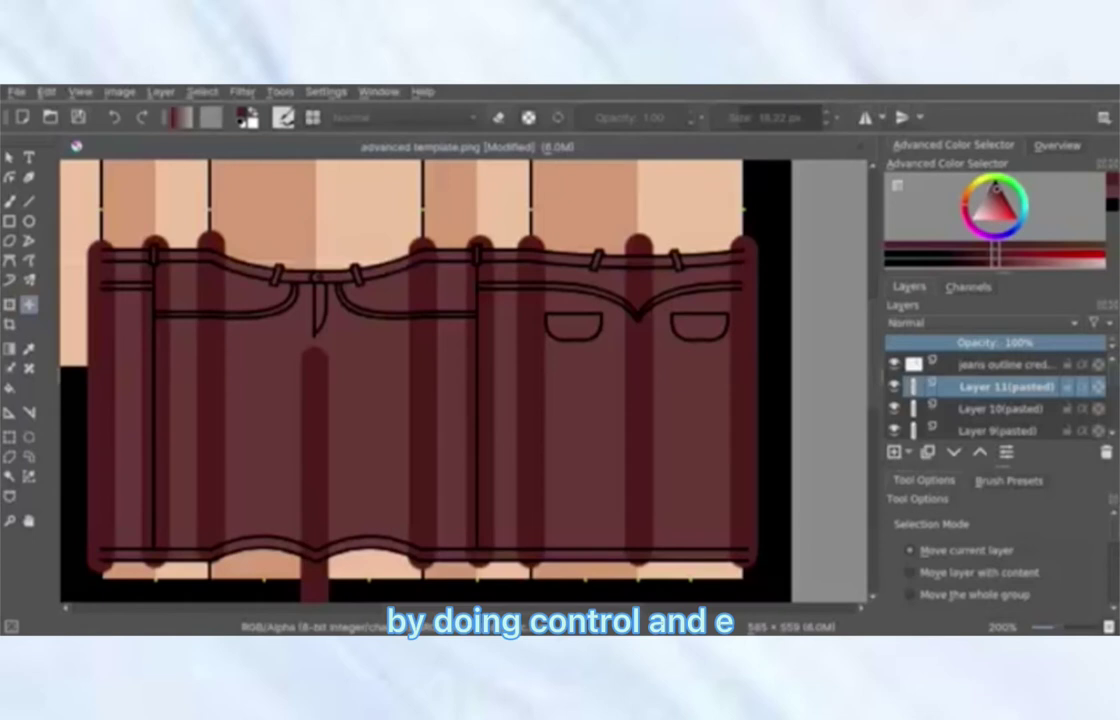
Merge all the pasted stroke layers down into Layer 3.
key("ctrl+e")
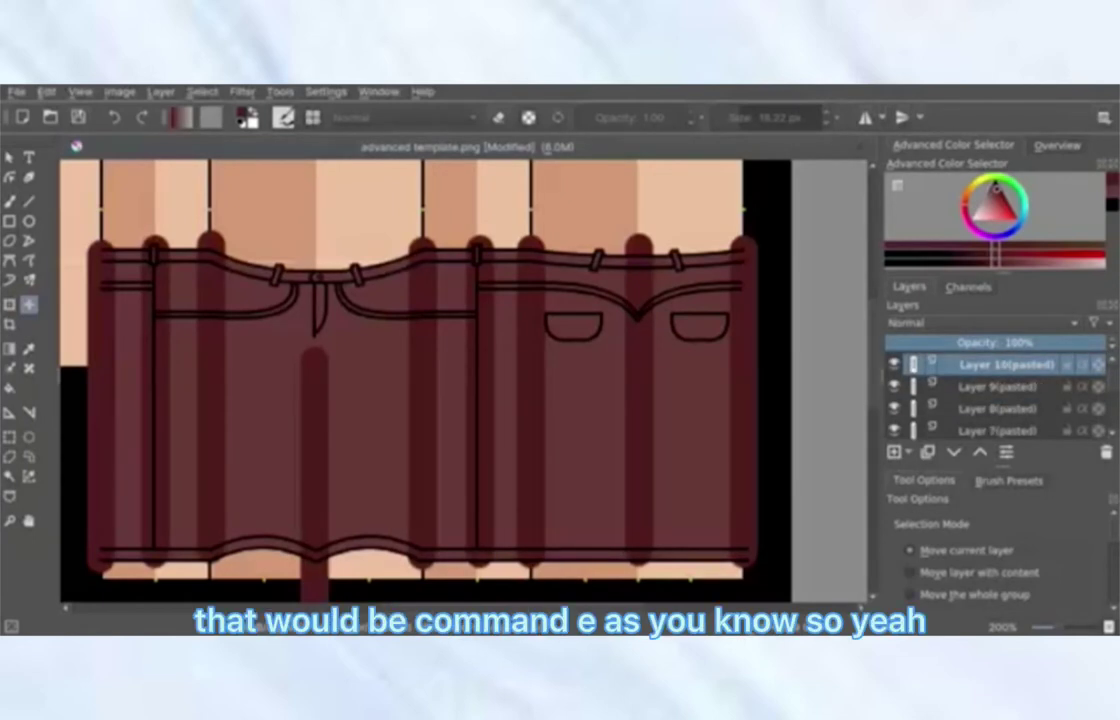
key("ctrl+e")
key("ctrl+e")
key("ctrl+e")
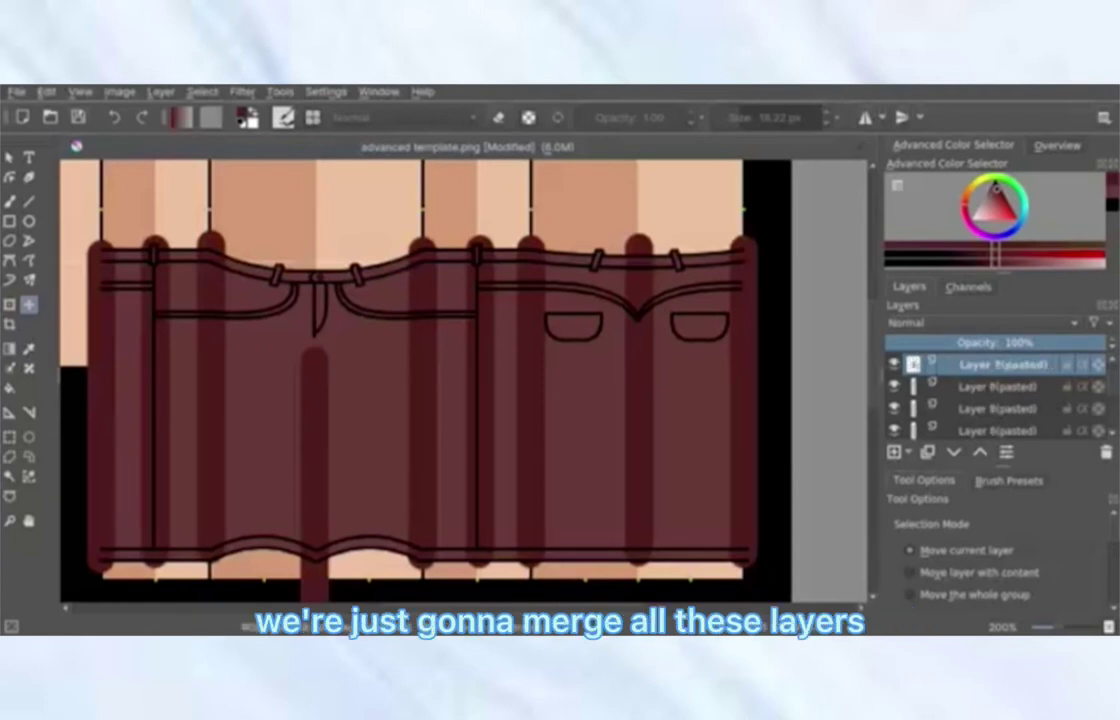
key("ctrl+e")
key("ctrl+e")
key("ctrl+e")
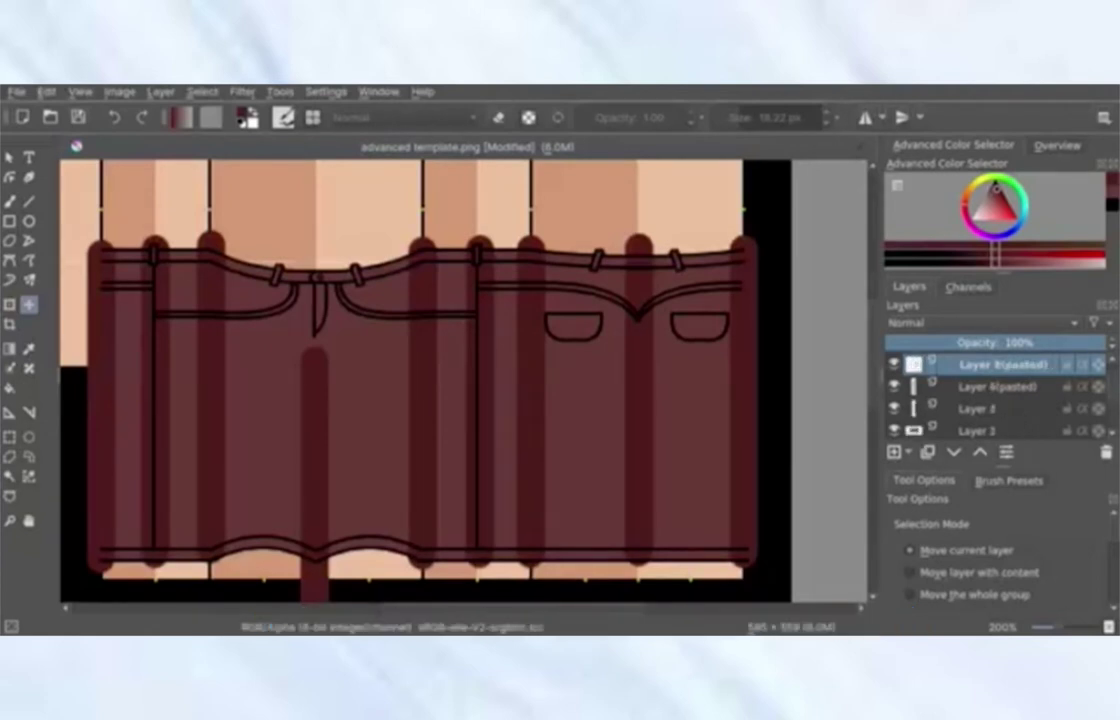
key("ctrl+e")
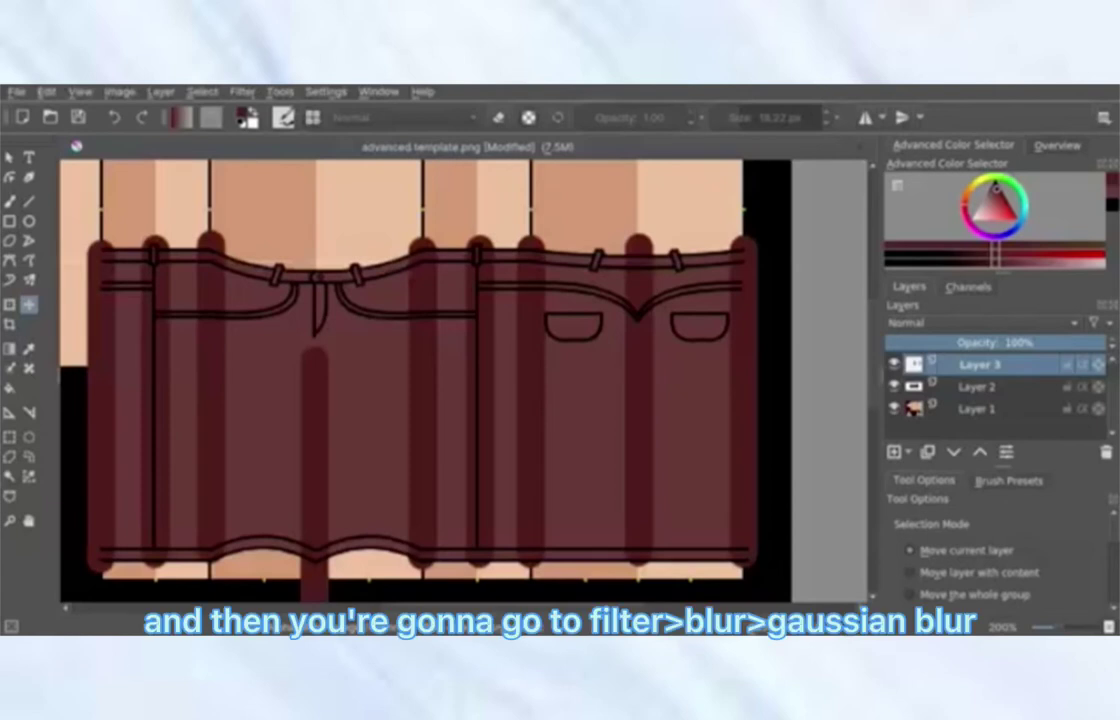
Apply a Gaussian Blur of 5.47 px horizontally and vertically to the shading strokes on Layer 3.
left_click(242, 92)
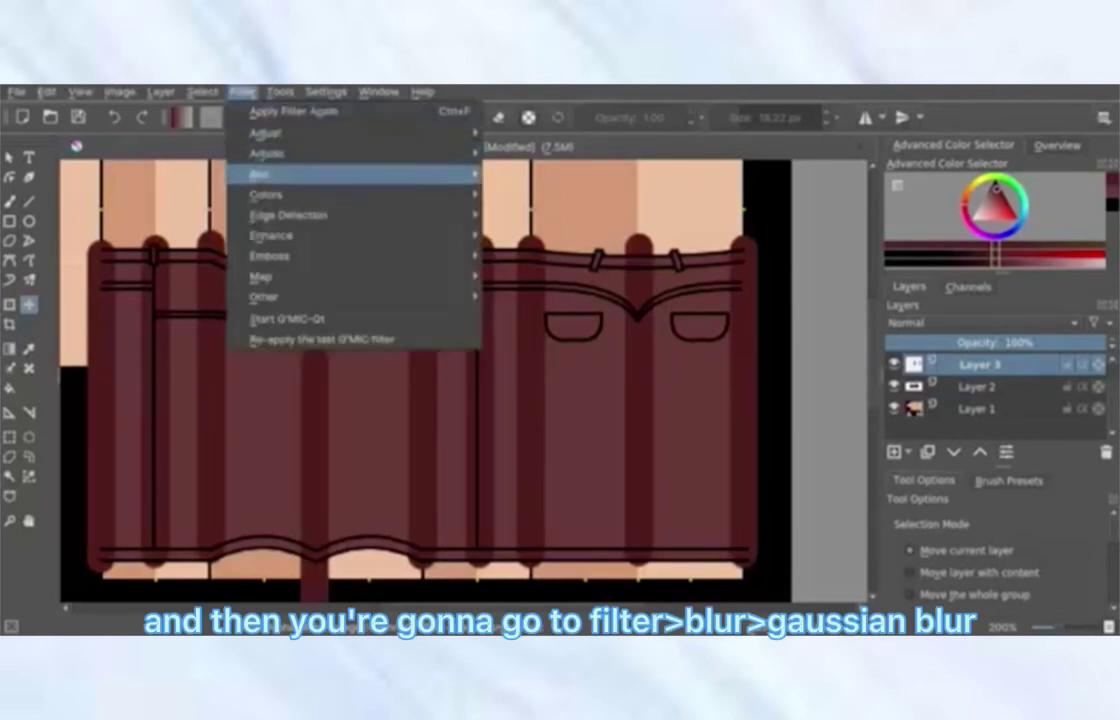
mouse_move(262, 174)
key("Return")
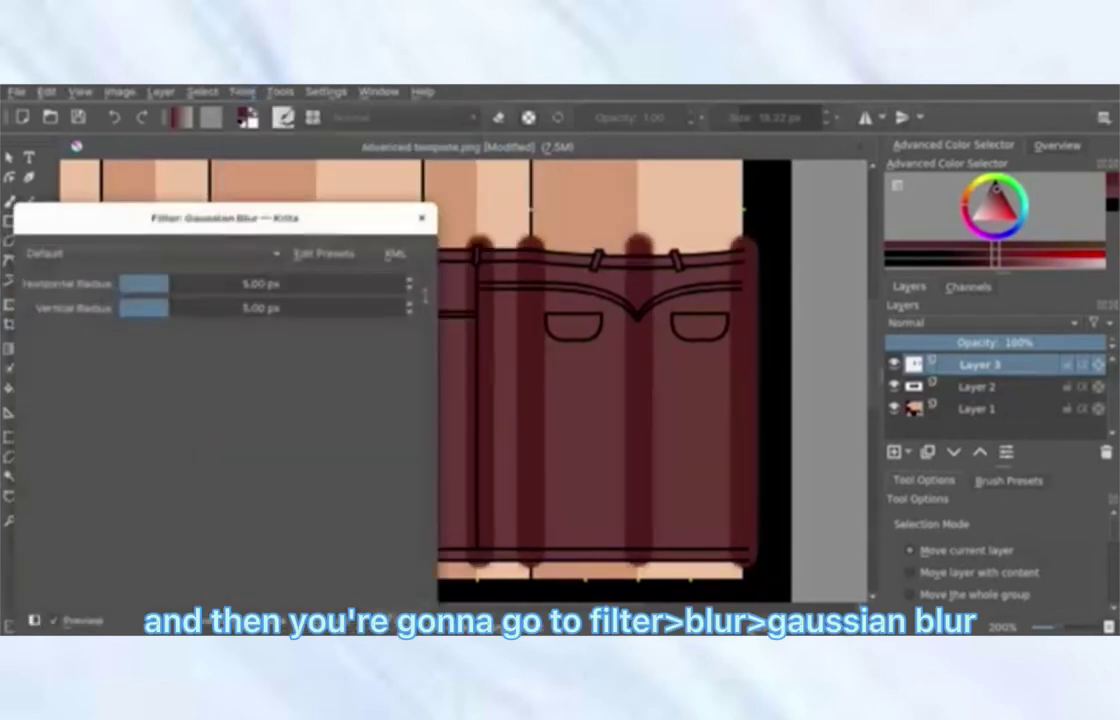
left_click(169, 284)
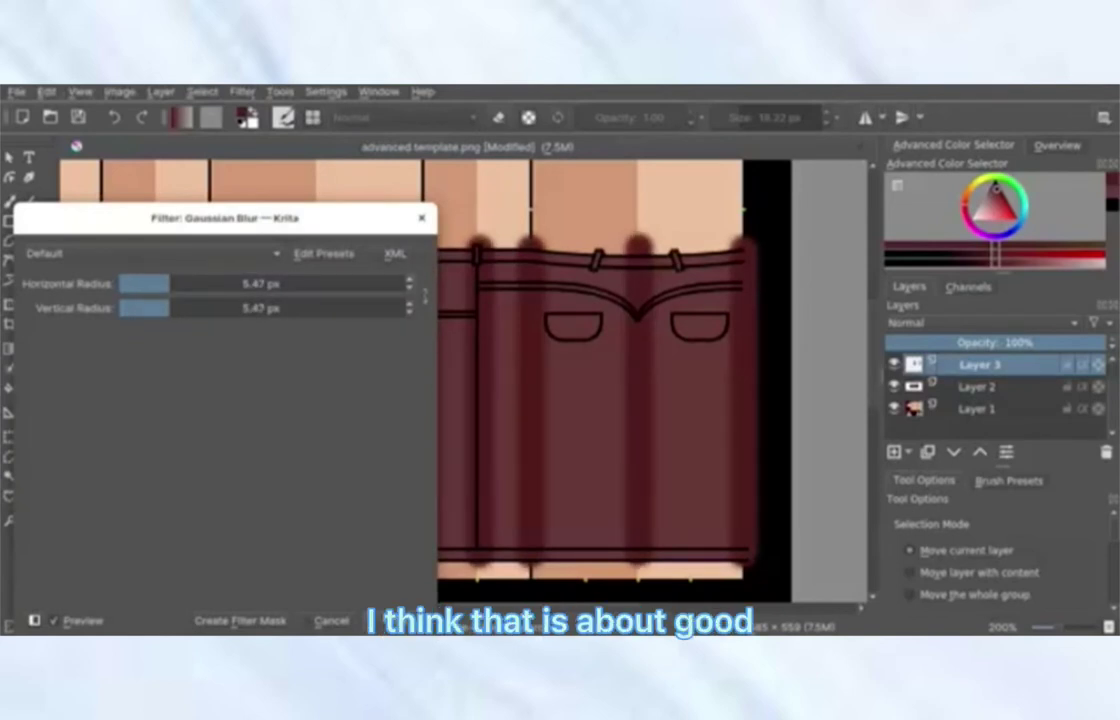
key("Return")
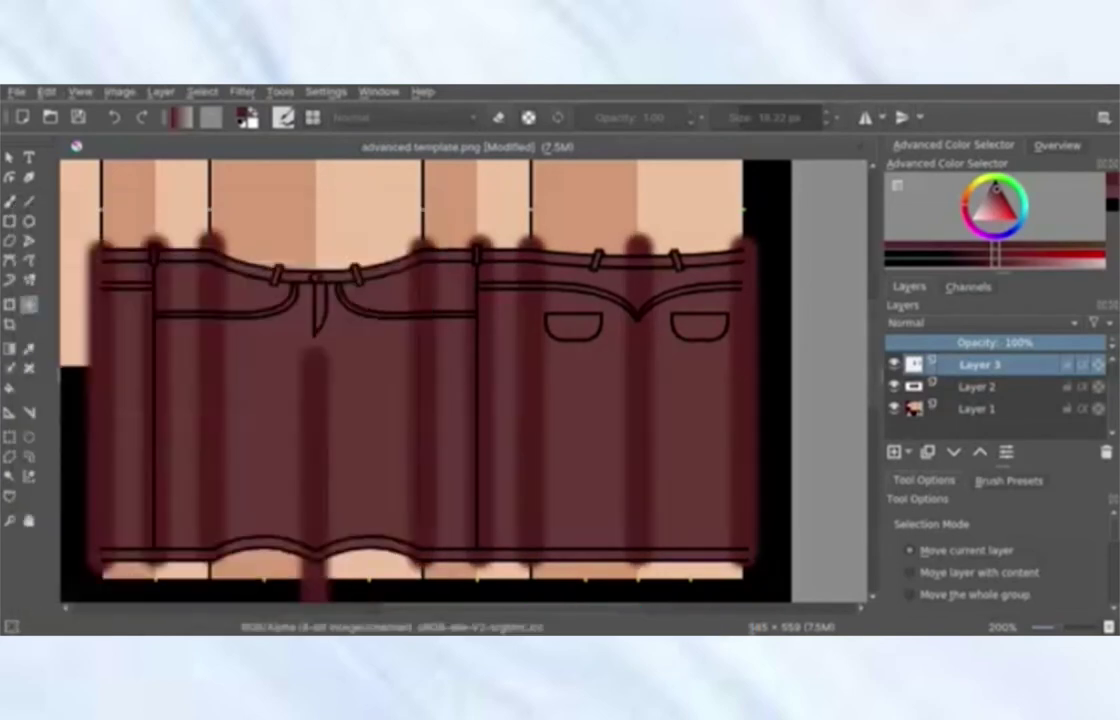
Set Layer 3's composite mode to Overlay and its opacity to 27%.
right_click(980, 365)
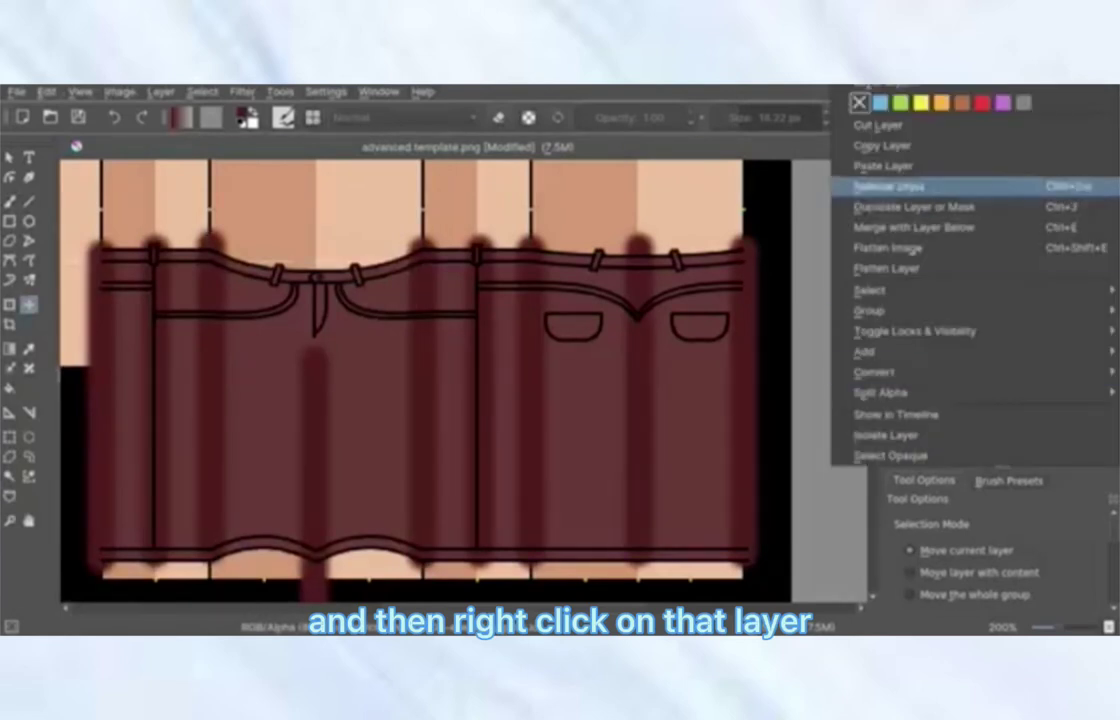
left_click(886, 65)
left_click(462, 281)
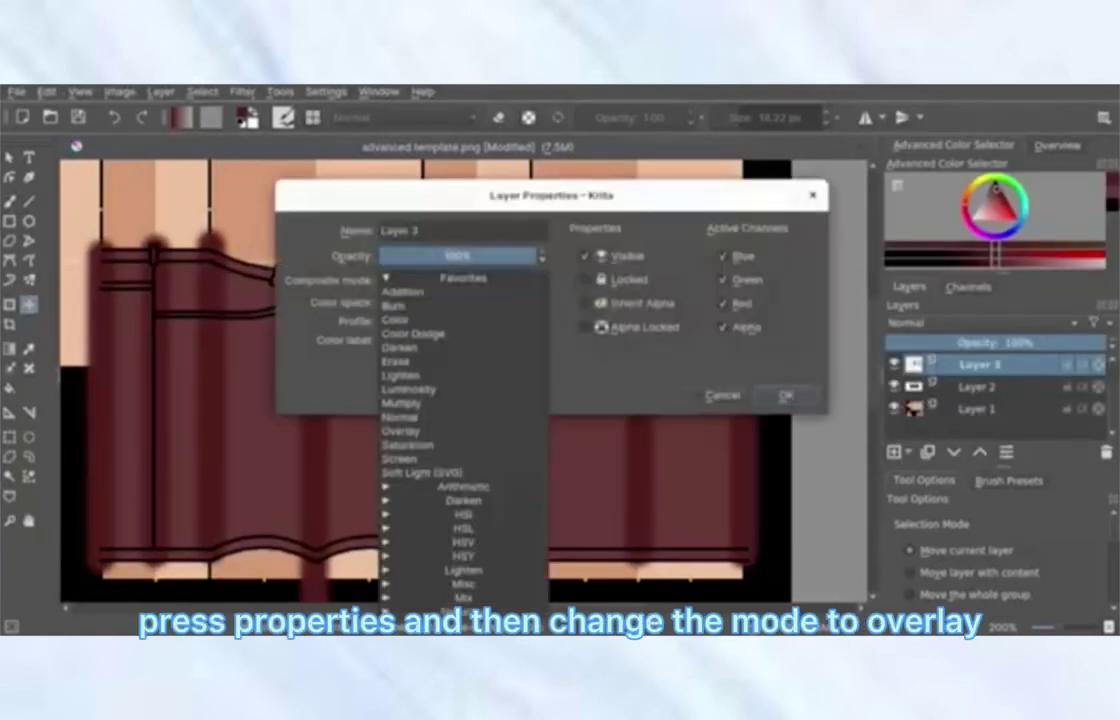
left_click(402, 431)
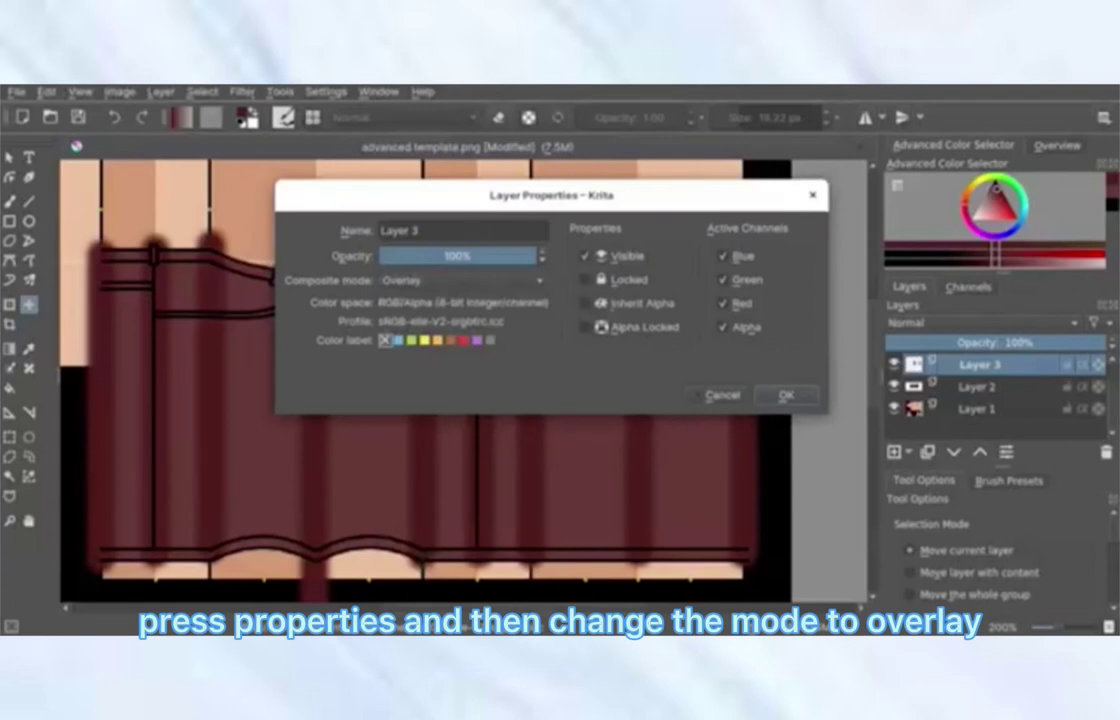
left_click_drag(533, 256, 443, 256)
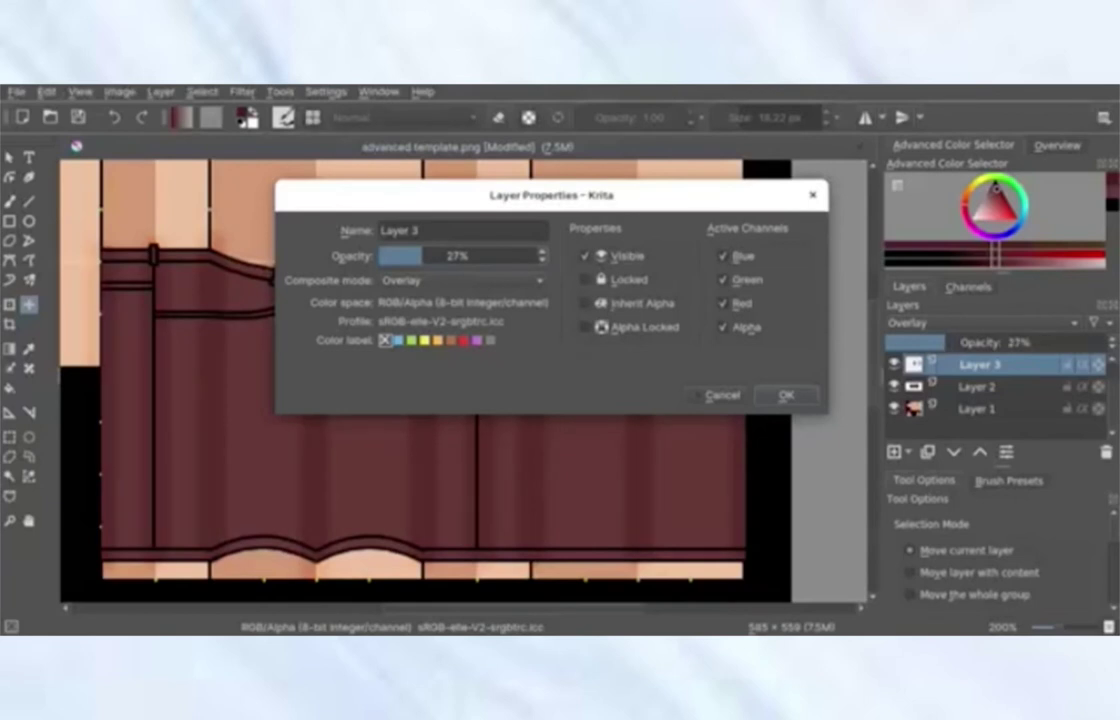
key("Return")
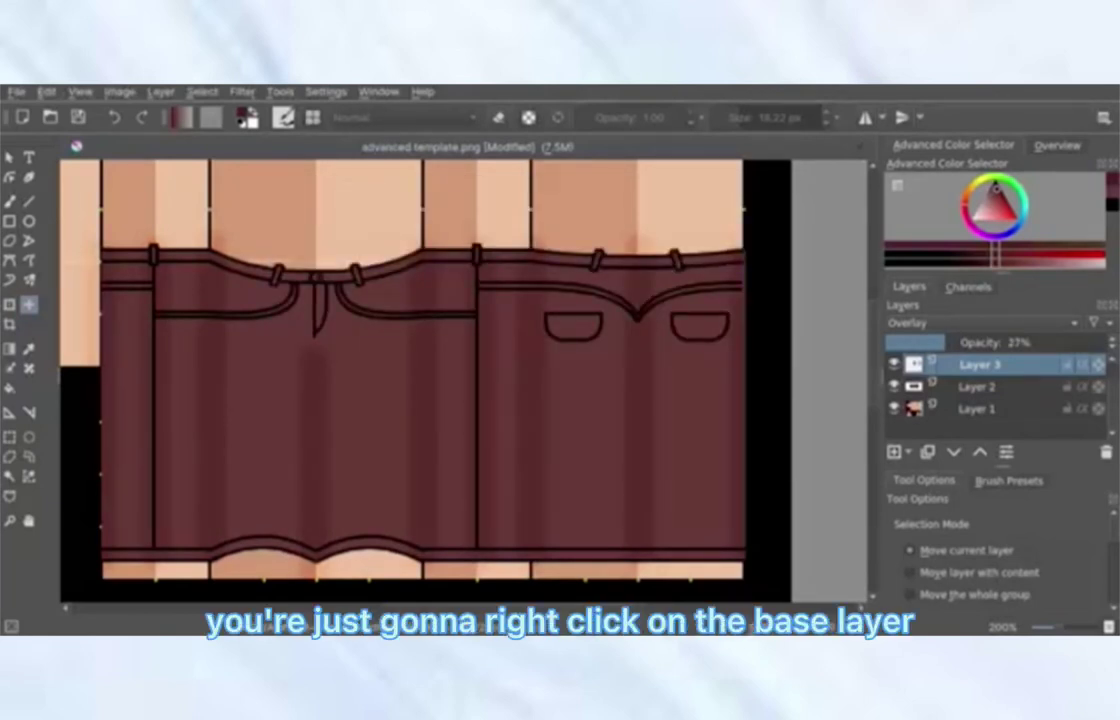
Select the opaque pixels of the base colour on Layer 2, invert the selection and switch to the brush for erasing spilled shading.
right_click(975, 408)
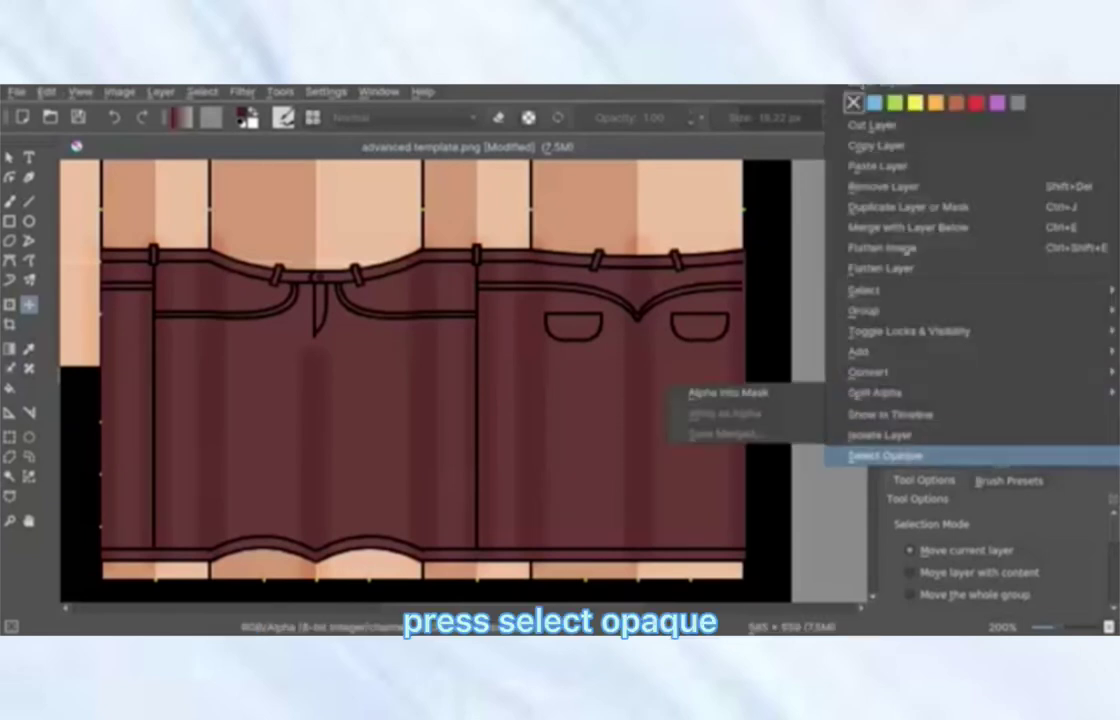
left_click(885, 456)
left_click(10, 476)
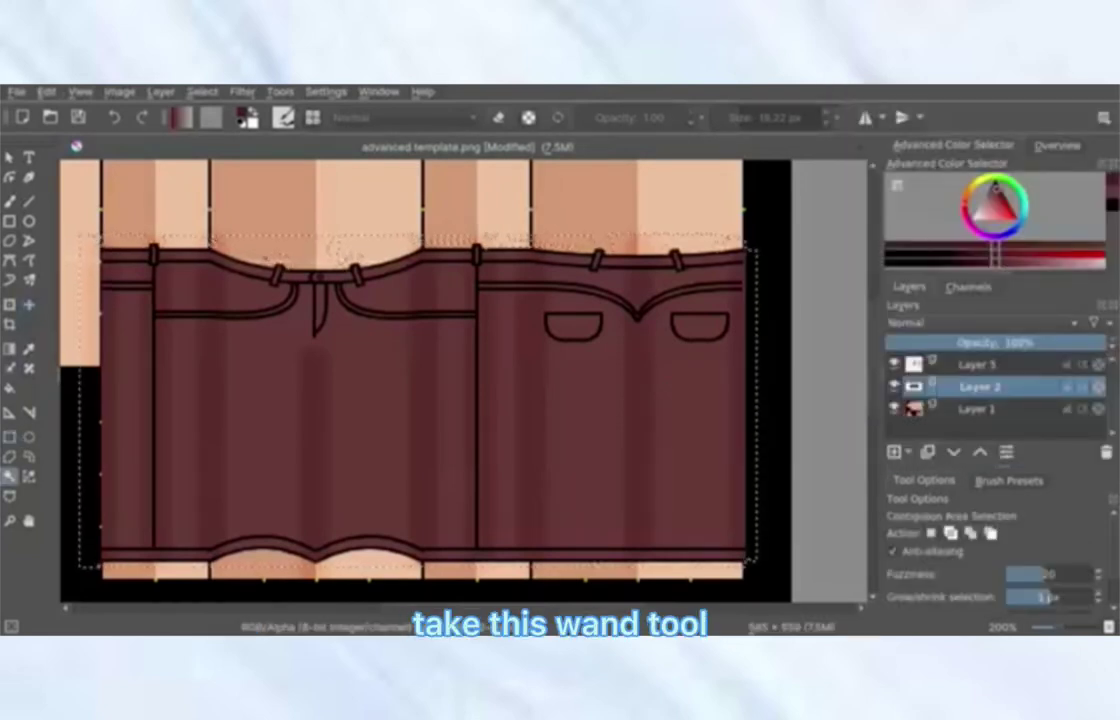
right_click(357, 369)
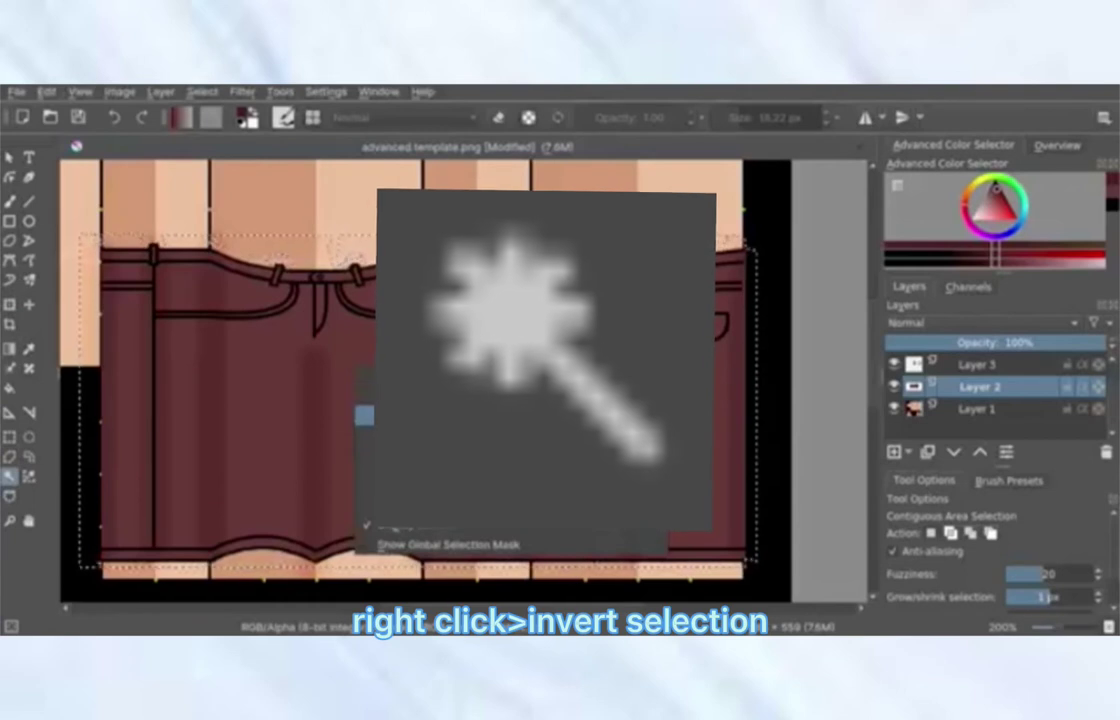
left_click(380, 394)
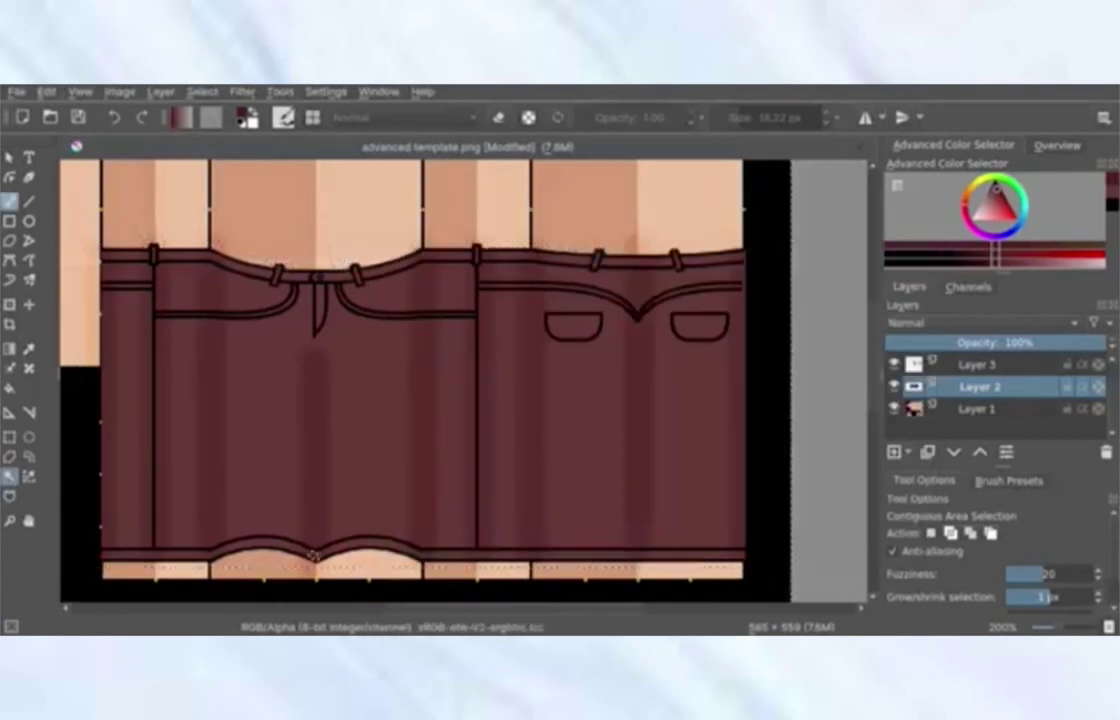
key("b")
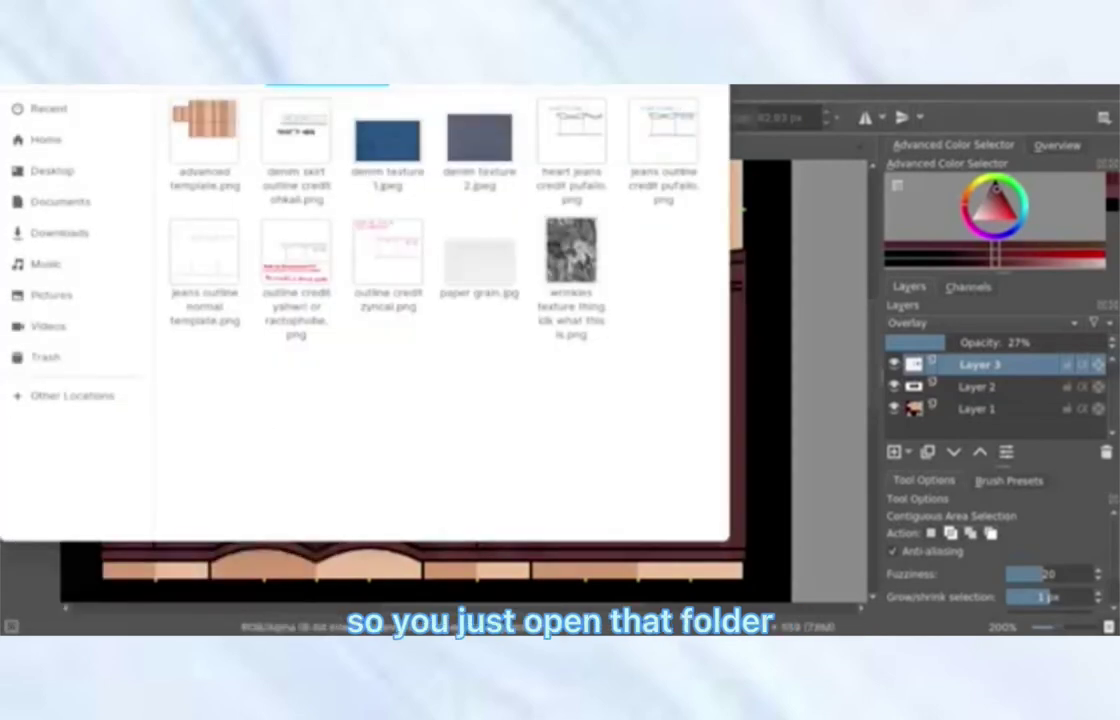
Insert denim texture 2.jpeg as a new layer, then resize and position it over the front panel of the jeans.
left_click_drag(480, 140, 802, 455)
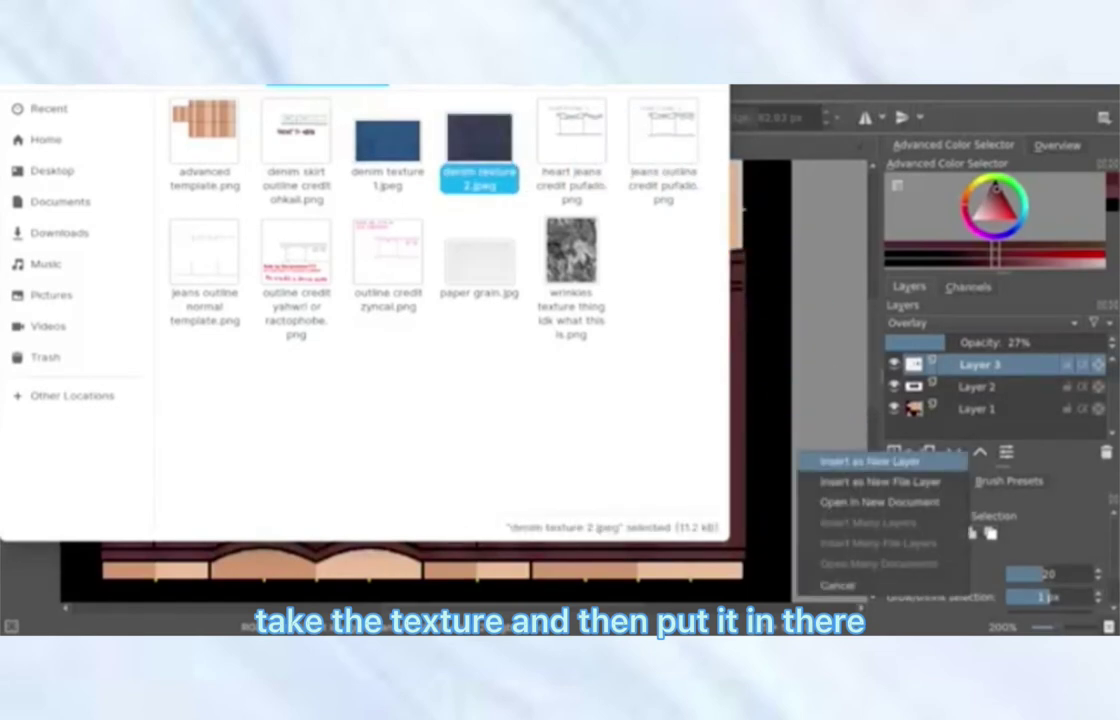
left_click(860, 461)
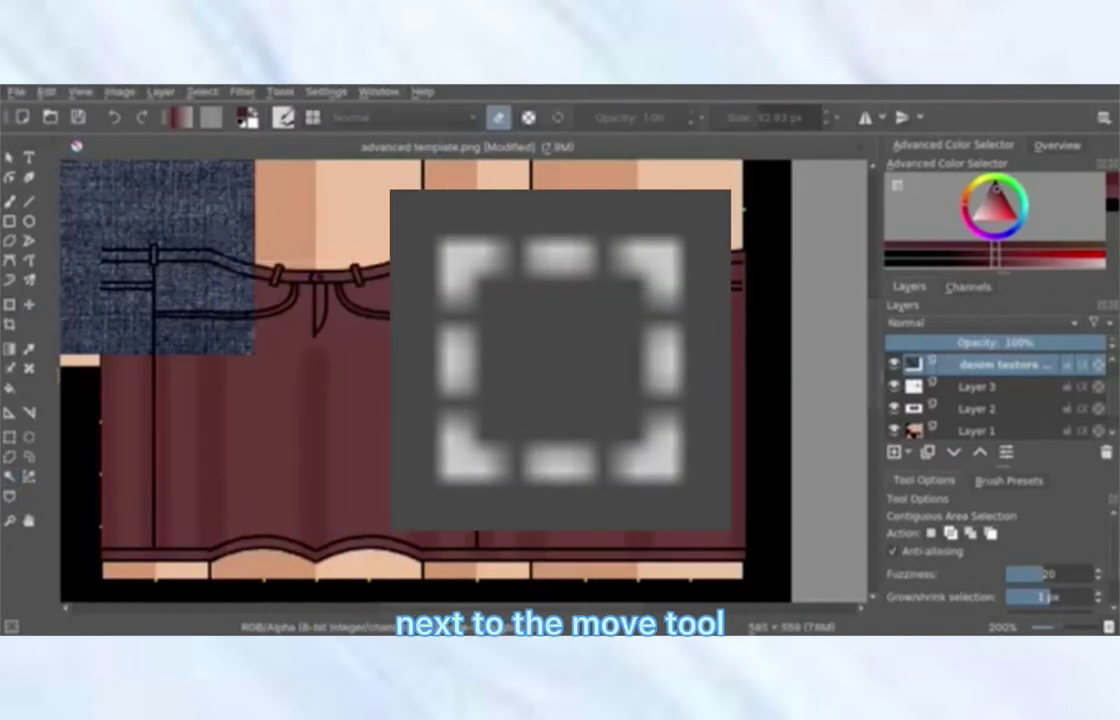
left_click(10, 304)
scroll(209, 350, "down", 2)
left_click_drag(165, 290, 282, 374)
left_click_drag(350, 435, 315, 408)
scroll(234, 363, "up", 1)
mouse_move(234, 363)
left_mouse_down()
mouse_move(242, 390)
mouse_move(224, 361)
left_mouse_up()
left_click(29, 304)
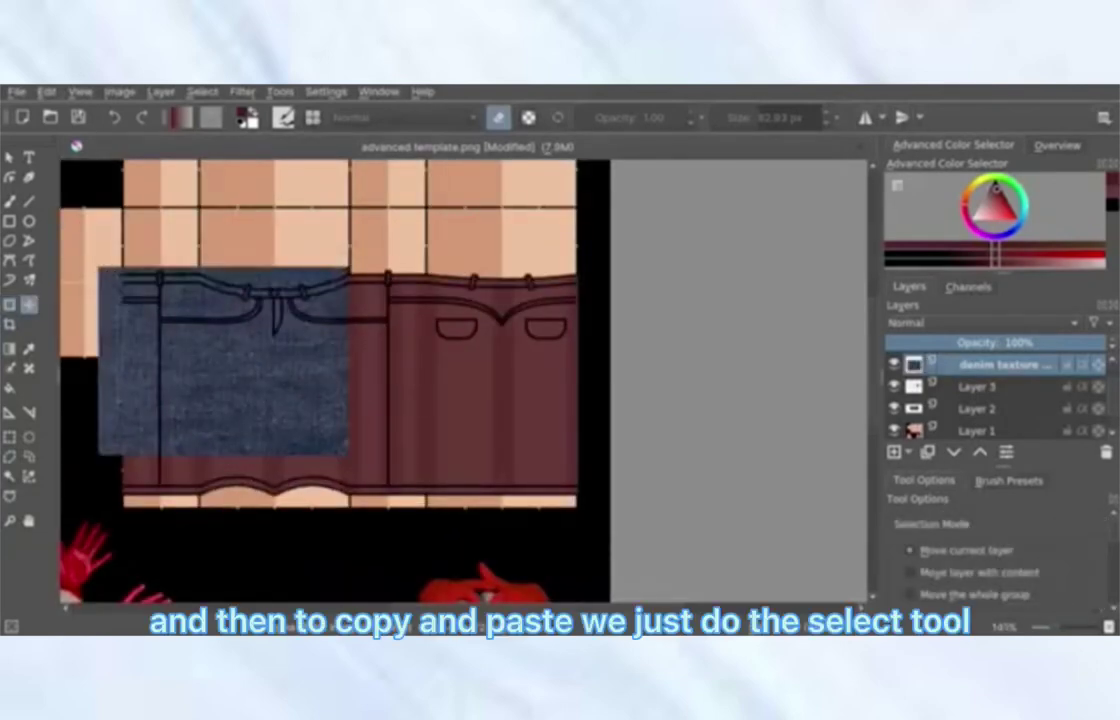
Copy the denim texture with a rectangular selection, paste it, deselect, and place the copy beside the original over the back panel.
left_click(9, 437)
left_click_drag(73, 243, 361, 467)
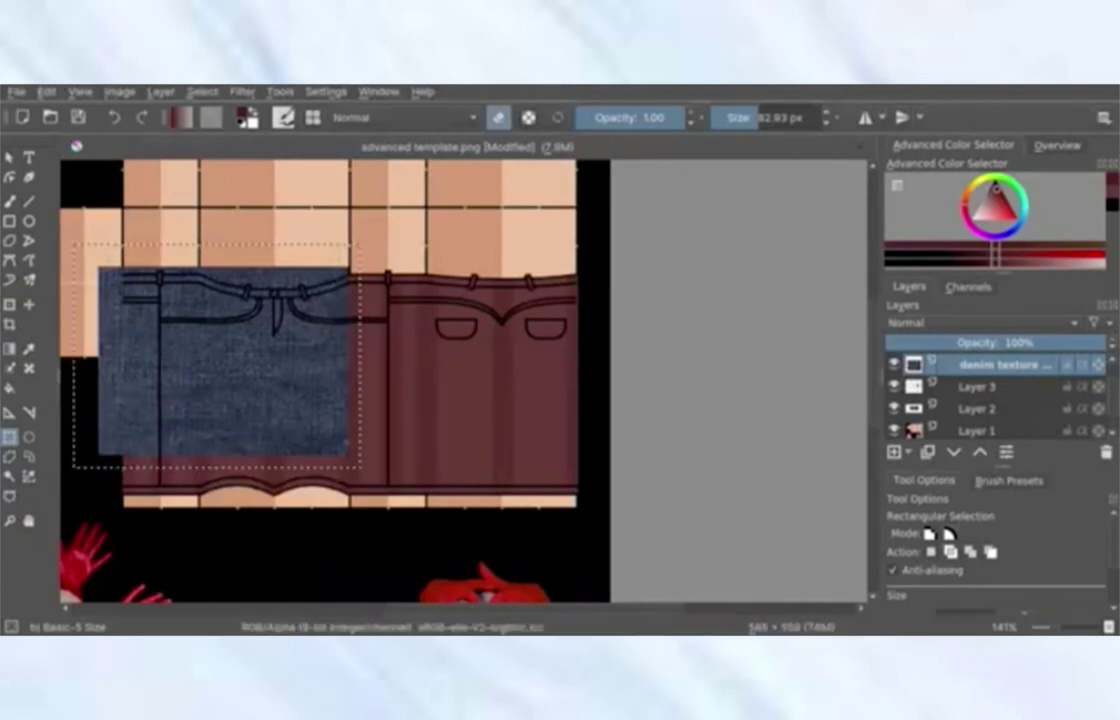
key("ctrl+c")
key("ctrl+v")
right_click(336, 405)
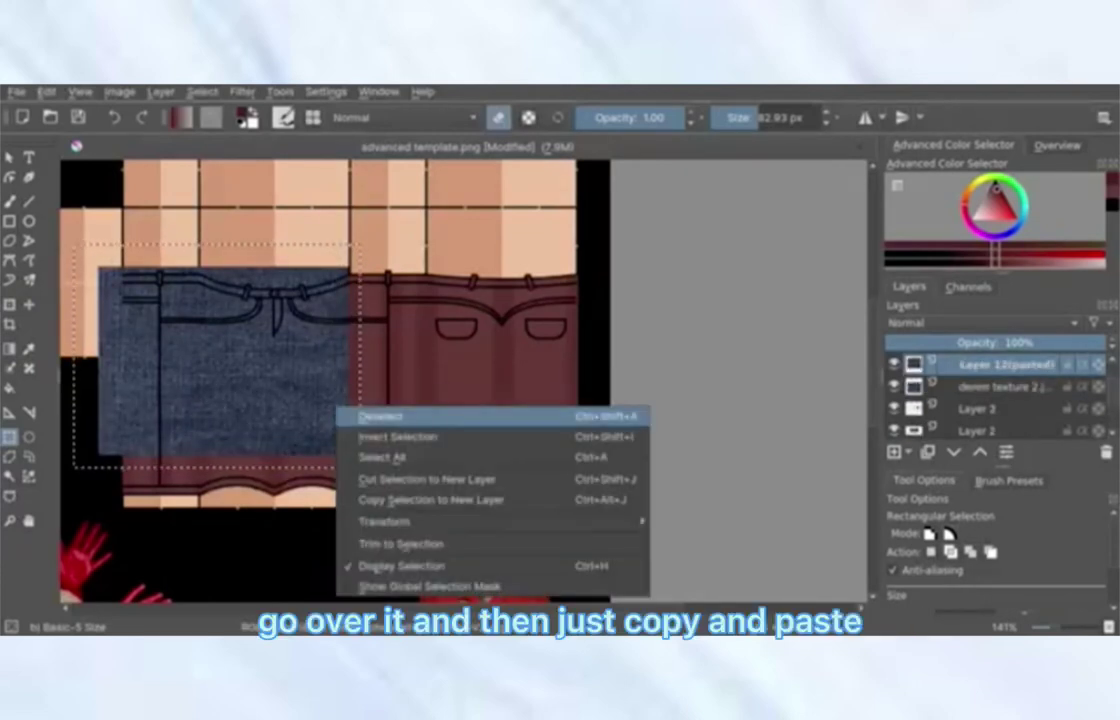
left_click(381, 416)
key("t")
left_click_drag(223, 363, 475, 363)
scroll(397, 339, "up", 3)
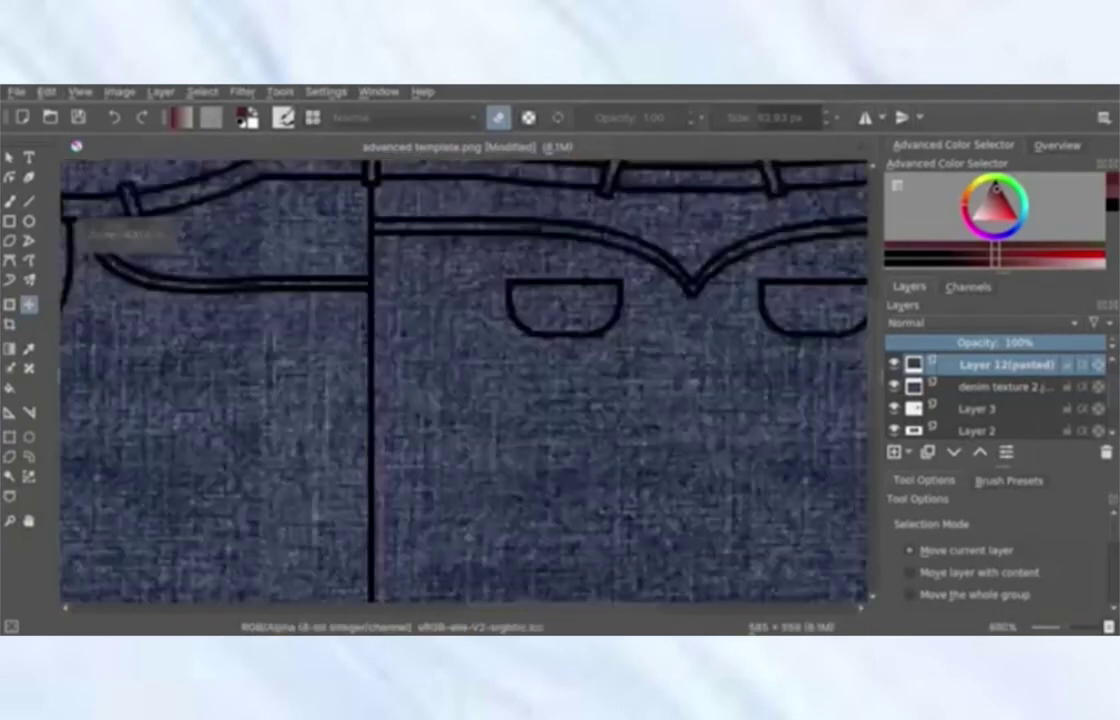
scroll(438, 409, "down", 3)
Paste two more copies of the denim texture and place them side by side over the lower part of the jeans.
key("ctrl+v")
left_click_drag(290, 370, 300, 554)
key("ctrl+v")
left_click_drag(280, 400, 528, 585)
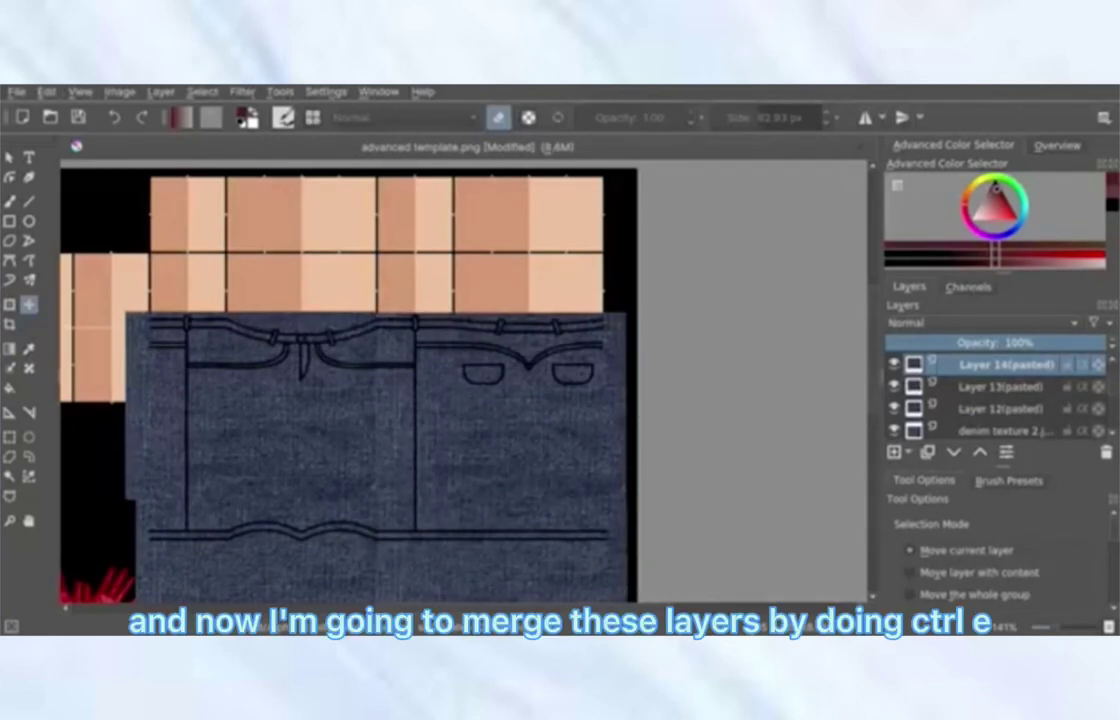
Merge the three pasted denim copies down into the denim texture 2 layer.
key("ctrl+e")
key("ctrl+e")
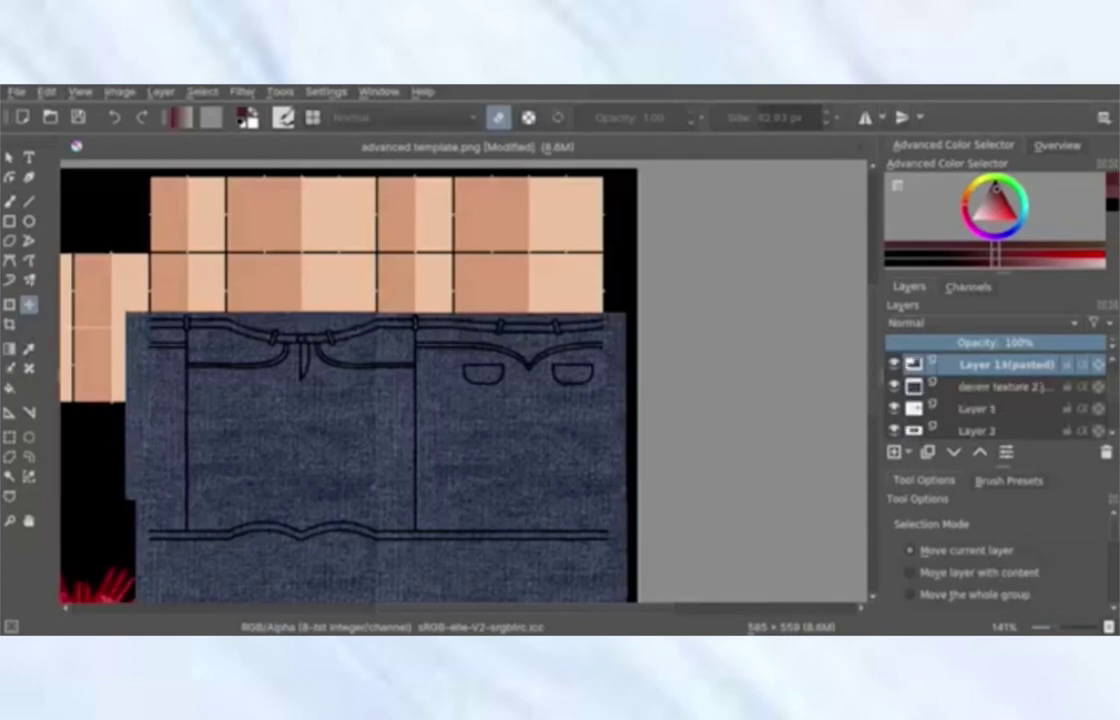
key("ctrl+e")
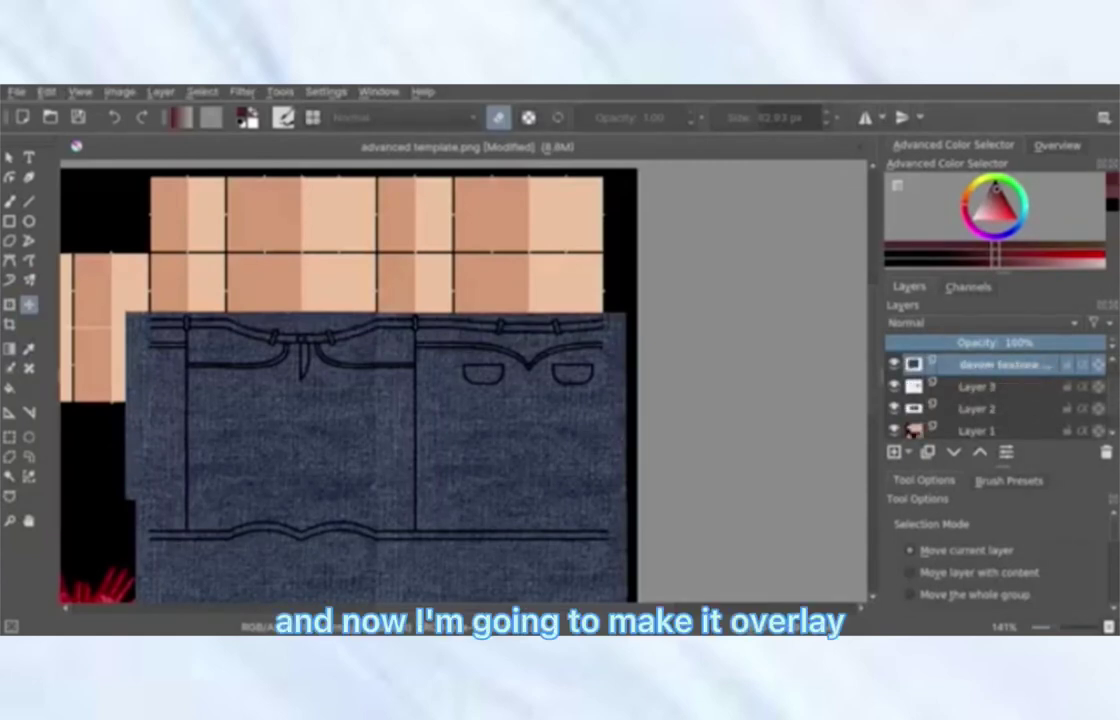
Set the denim texture 2 layer's composite mode to Overlay and its opacity to 39%.
right_click(1000, 365)
left_click(985, 62)
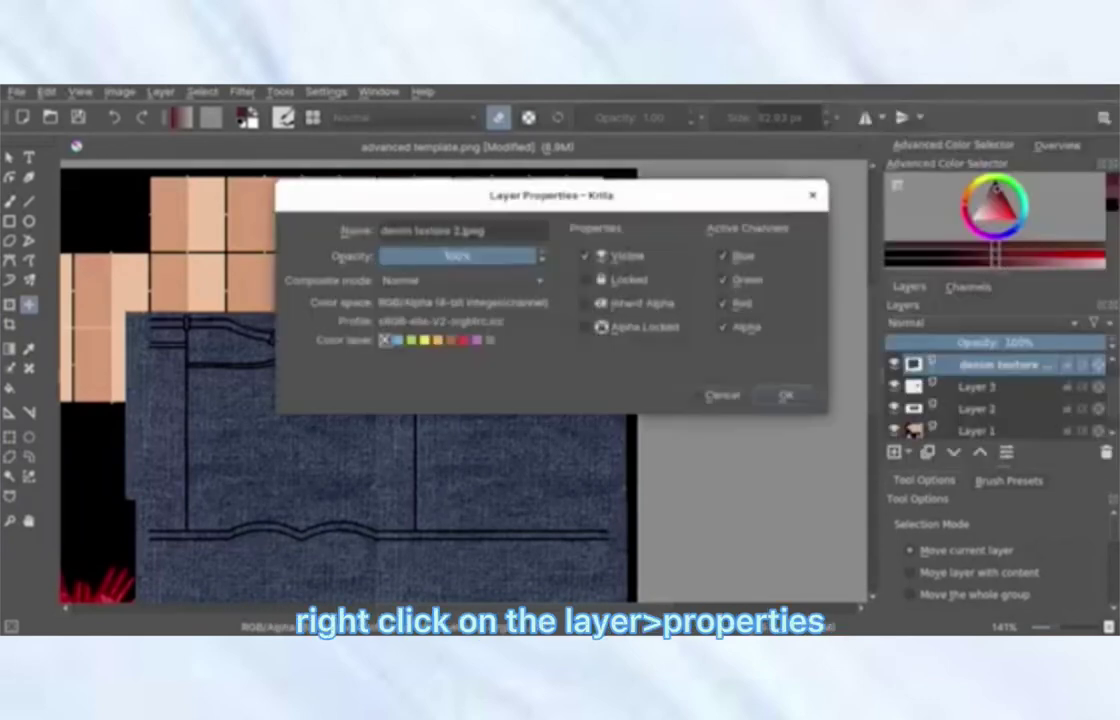
left_click(460, 281)
left_click(410, 430)
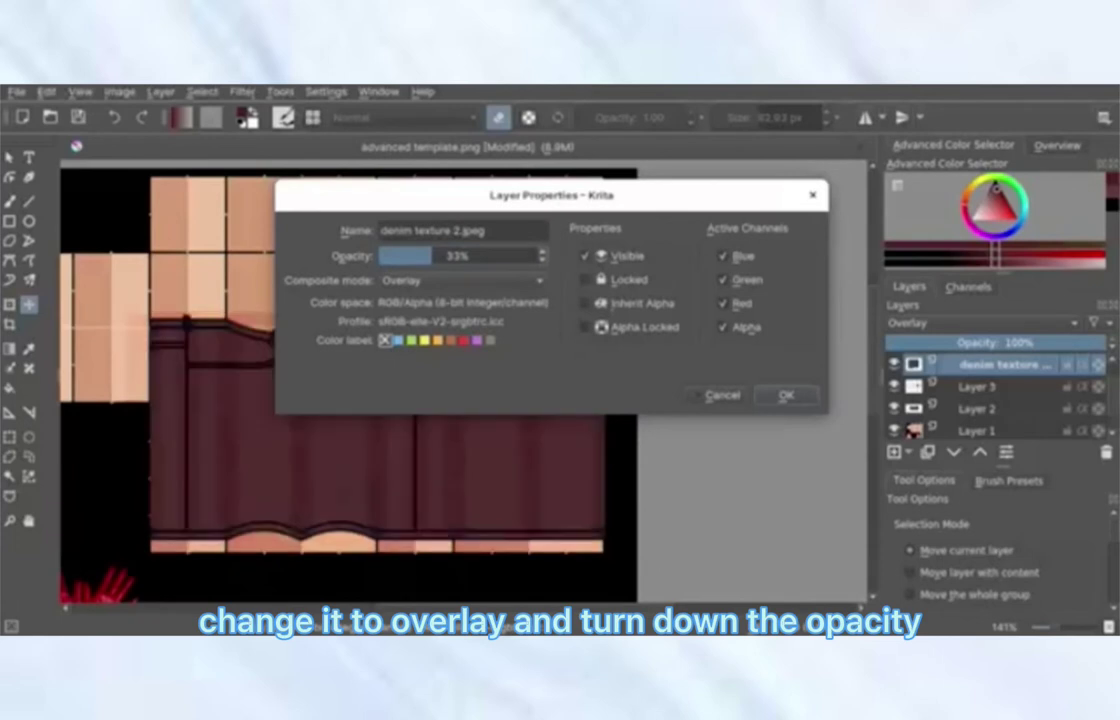
left_click_drag(430, 256, 432, 256)
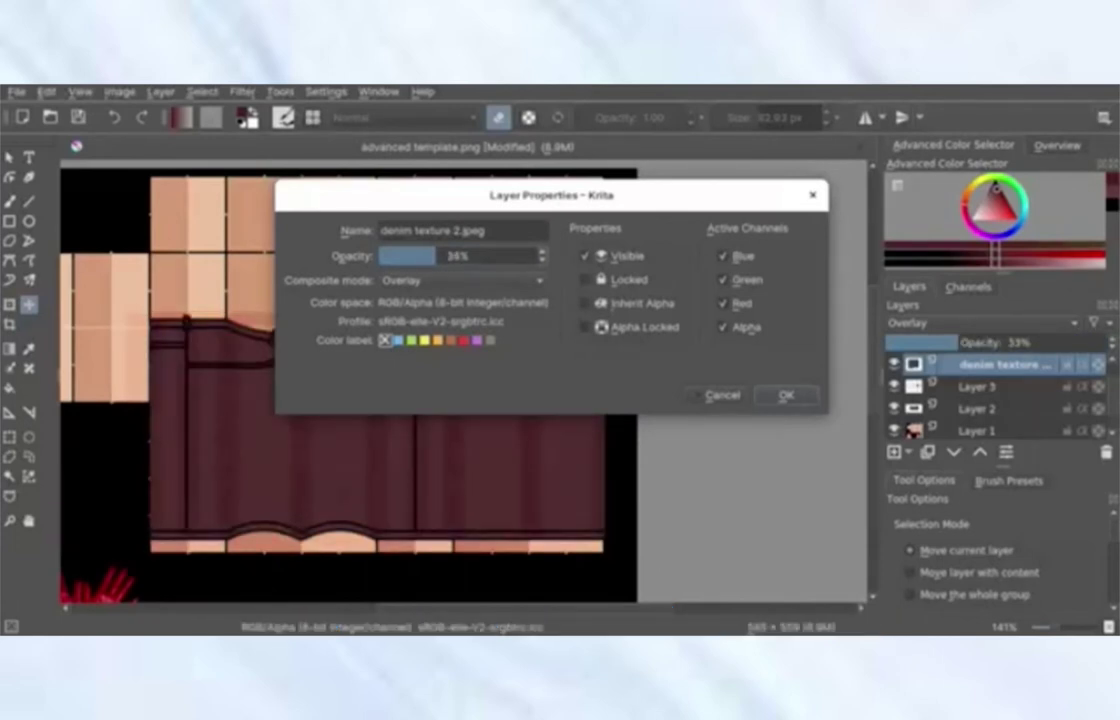
key("Return")
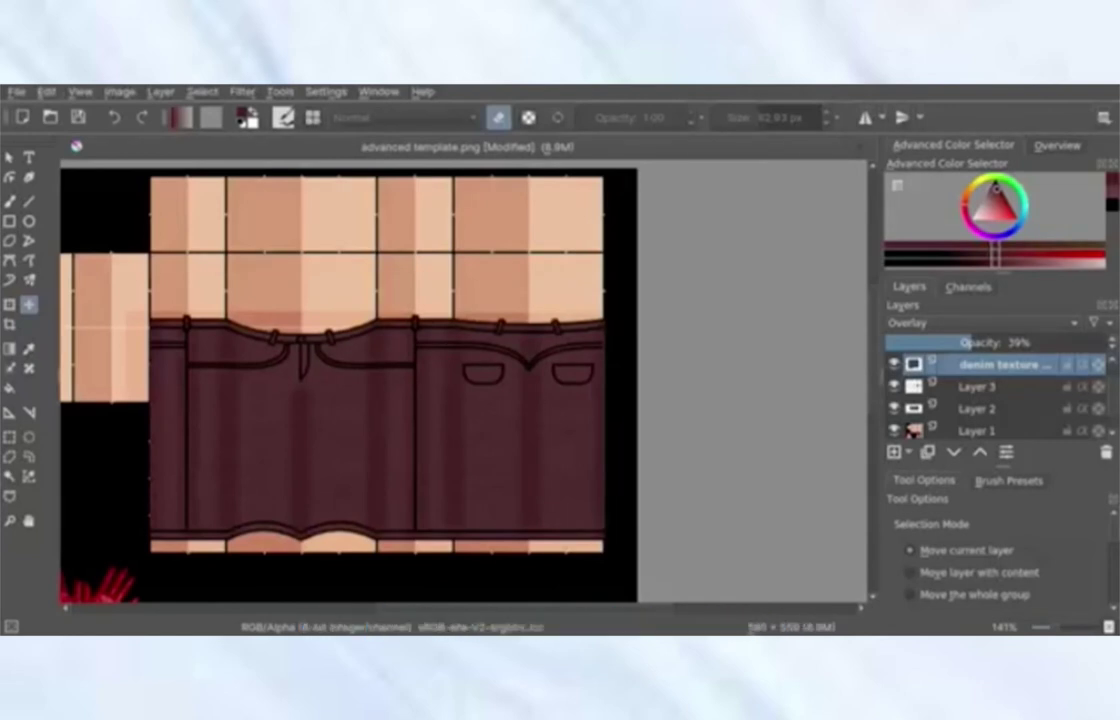
Select the opaque pixels of Layer 2, make the denim texture 2 layer active and invert the selection.
right_click(975, 409)
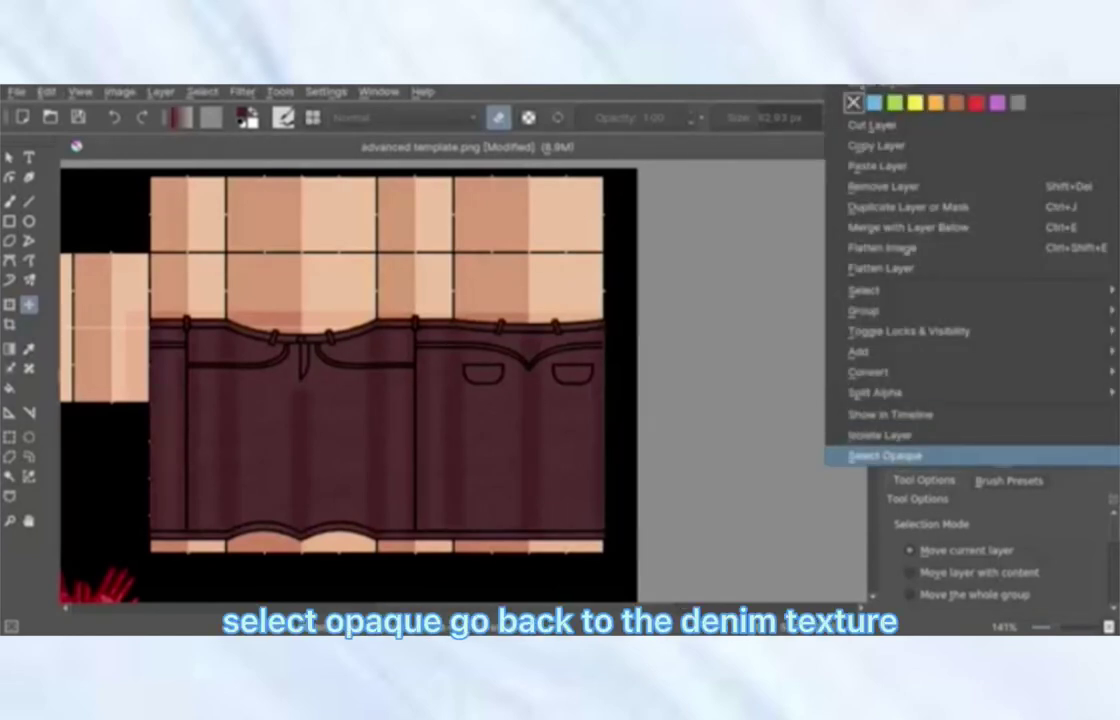
left_click(900, 455)
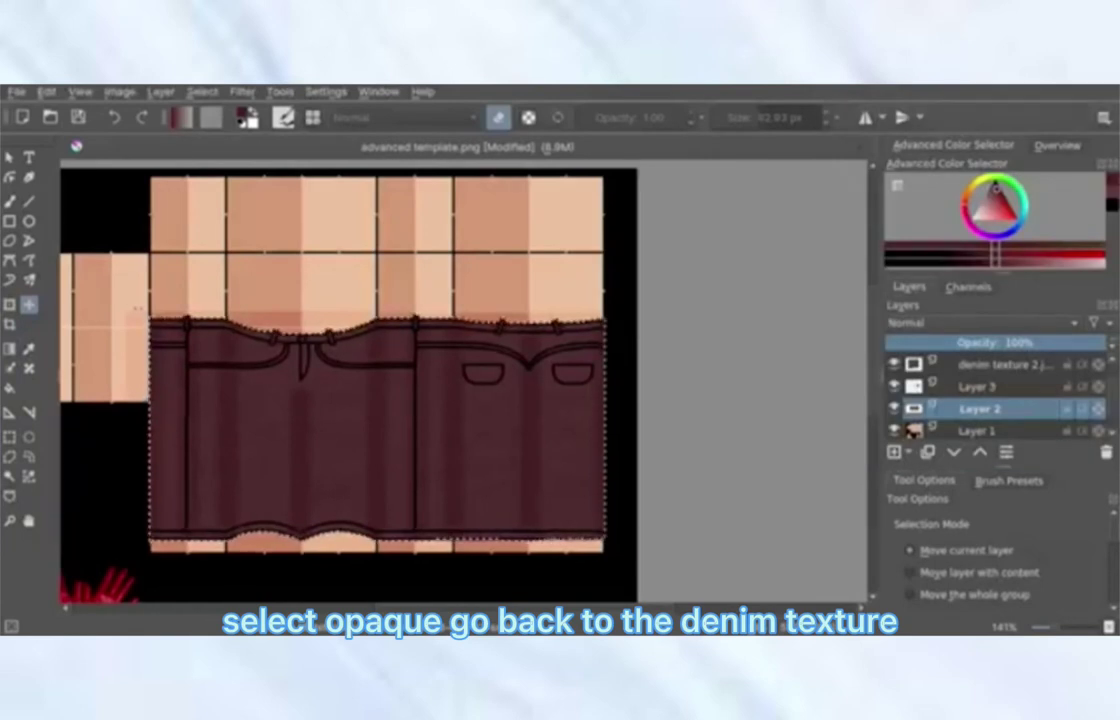
left_click(1004, 365)
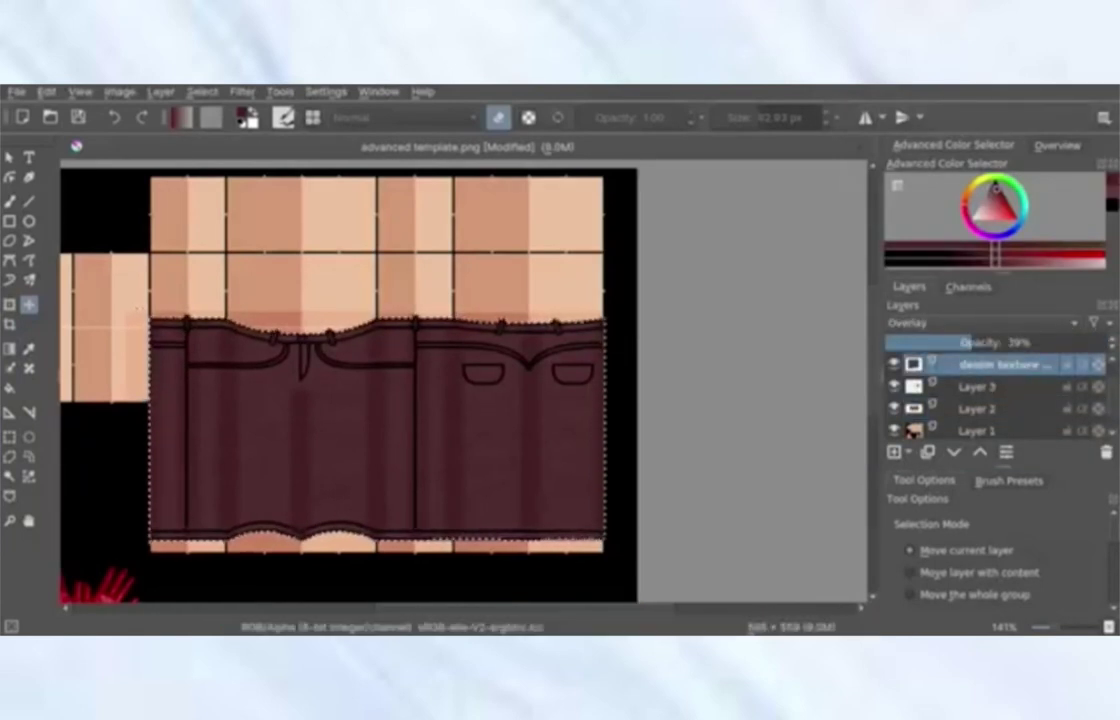
left_click(9, 477)
right_click(282, 373)
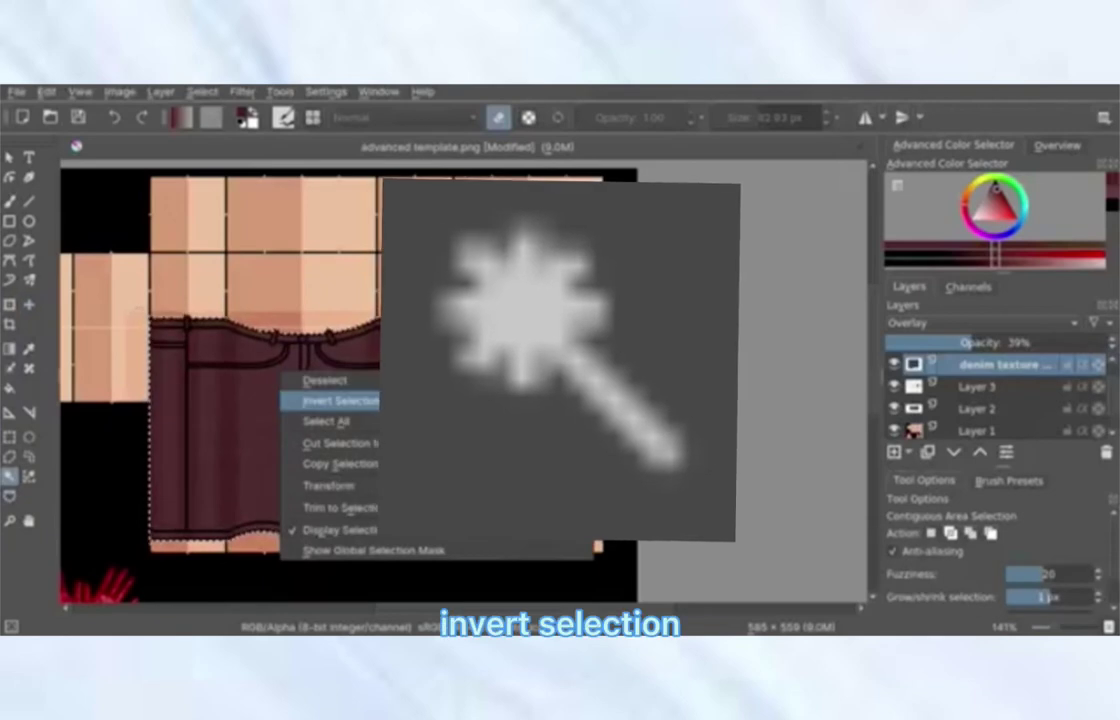
left_click(338, 400)
Erase the excess denim texture outside the jeans with the brush in eraser mode and clear the selection.
left_click(9, 201)
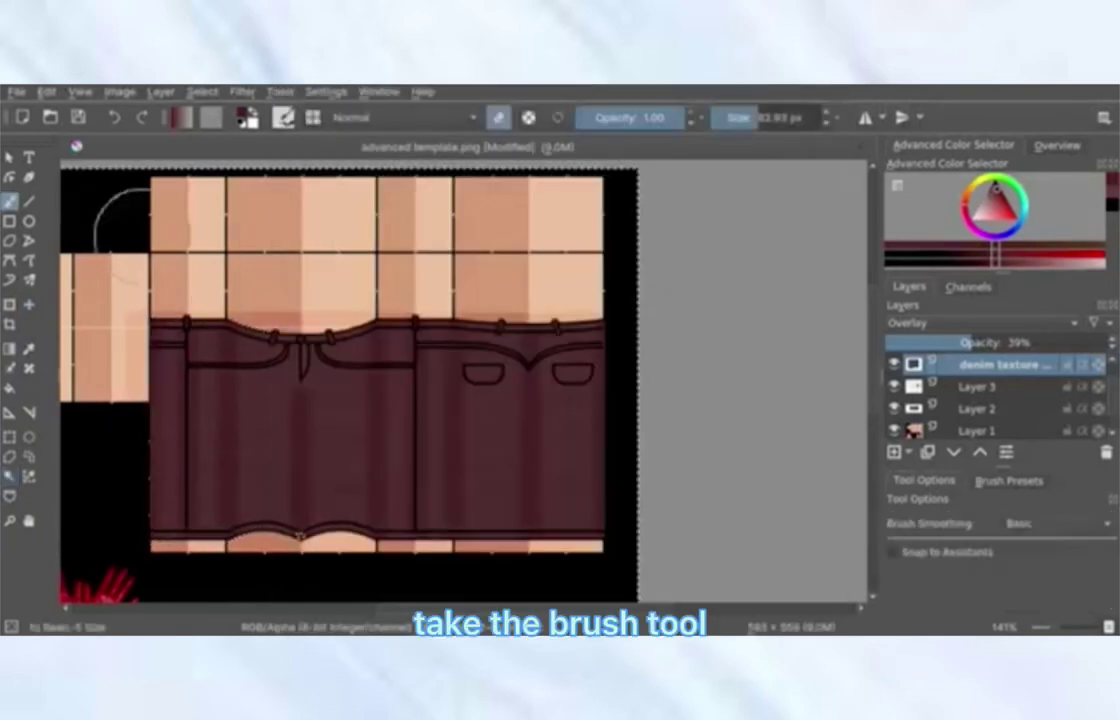
mouse_move(162, 312)
left_mouse_down()
mouse_move(582, 292)
mouse_move(675, 412)
mouse_move(645, 542)
left_mouse_up()
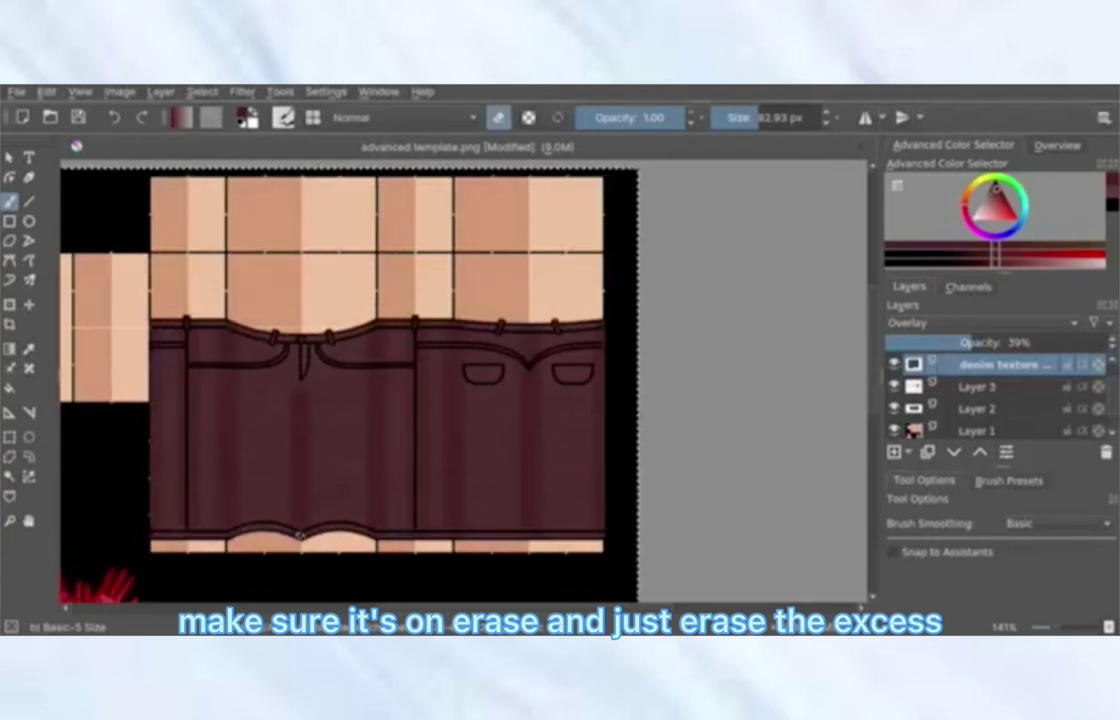
left_click(9, 477)
right_click(366, 362)
left_click(400, 375)
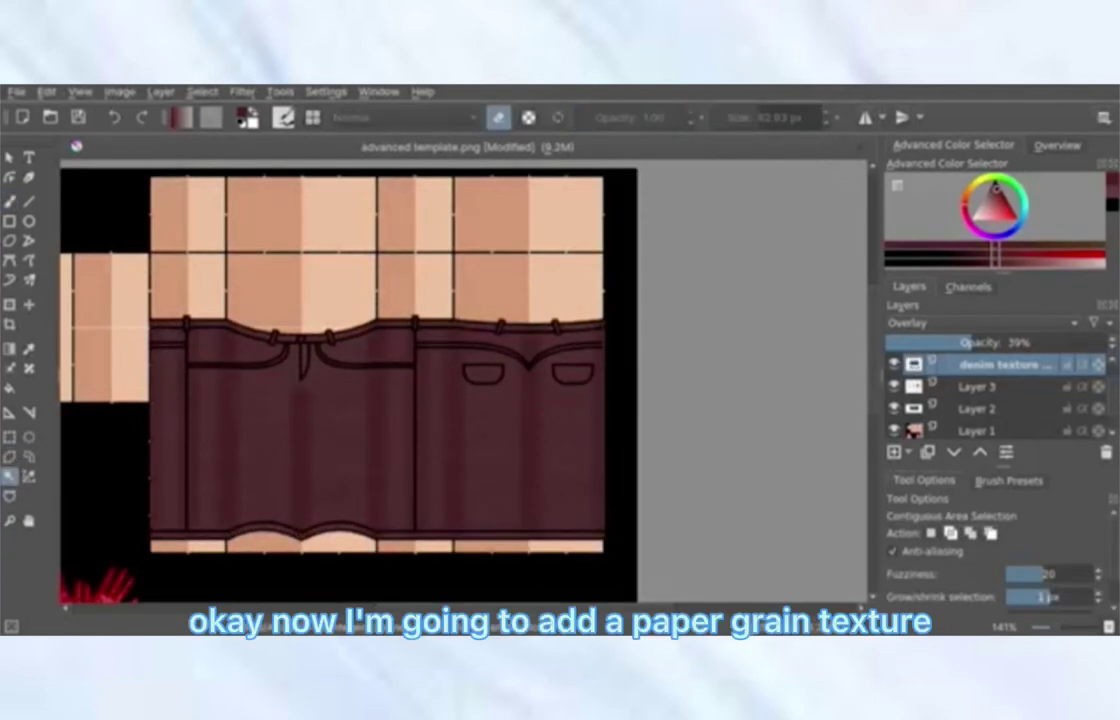
Insert paper grain.jpg and denim texture 1.jpeg from the assets folder as new layers.
key("alt+Tab")
left_click_drag(480, 263, 787, 490)
left_click(805, 499)
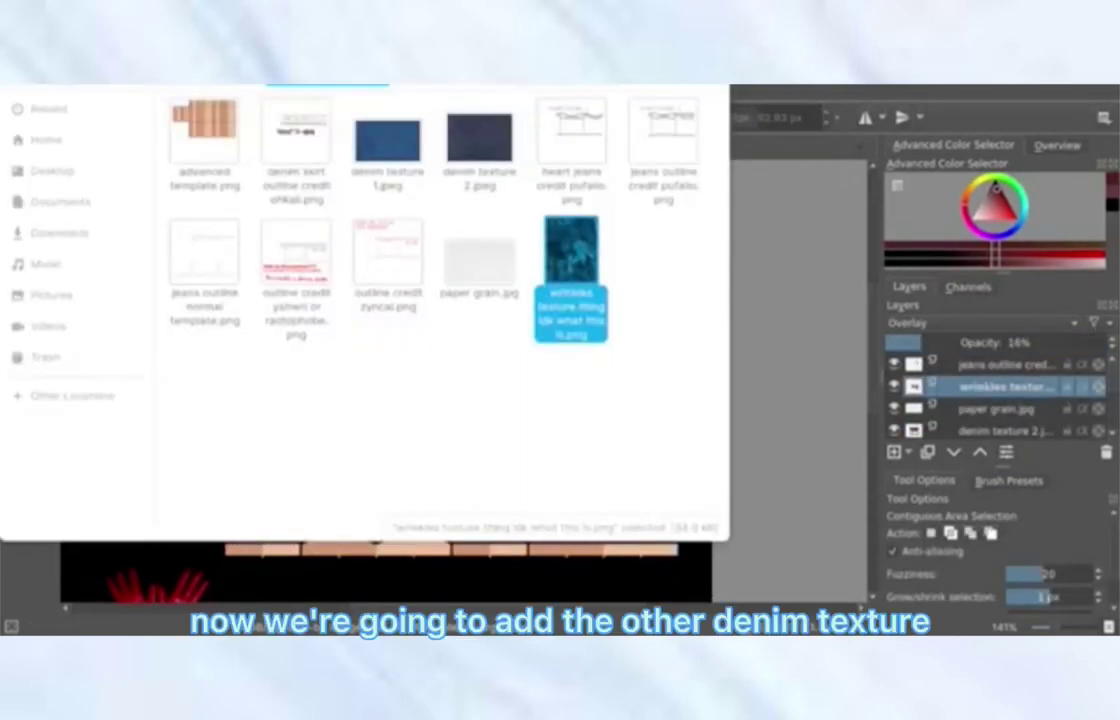
left_click_drag(398, 147, 831, 488)
left_click(868, 501)
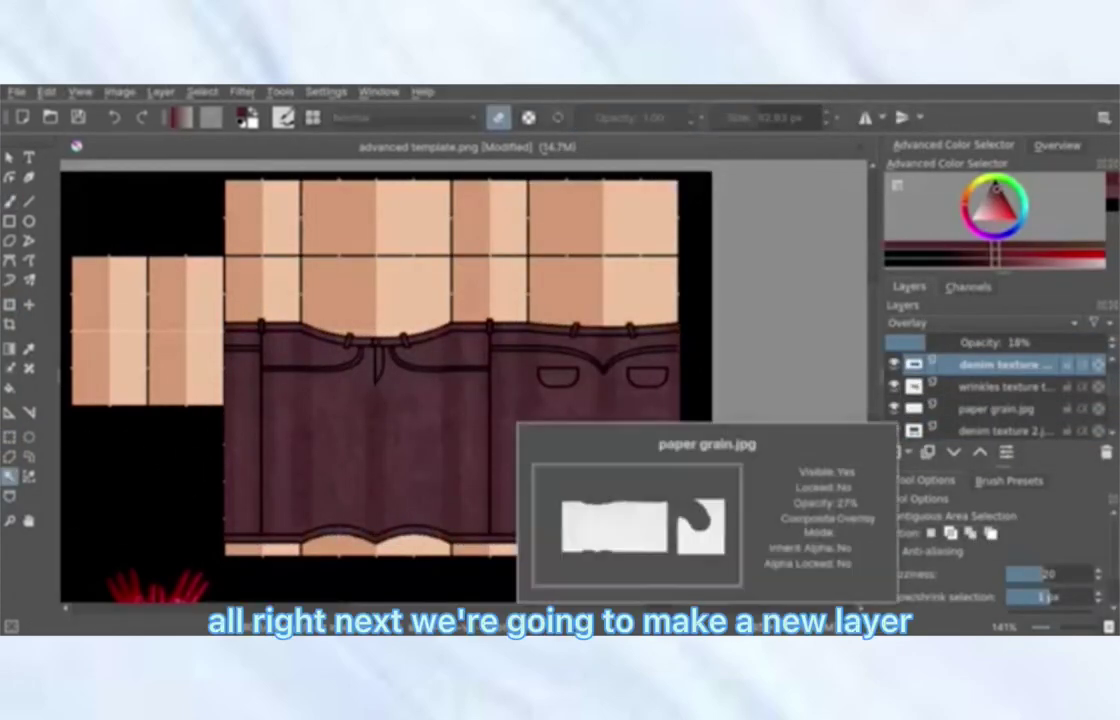
Add a new layer on top and set up a white brush with a size of 2.91 px.
key("Insert")
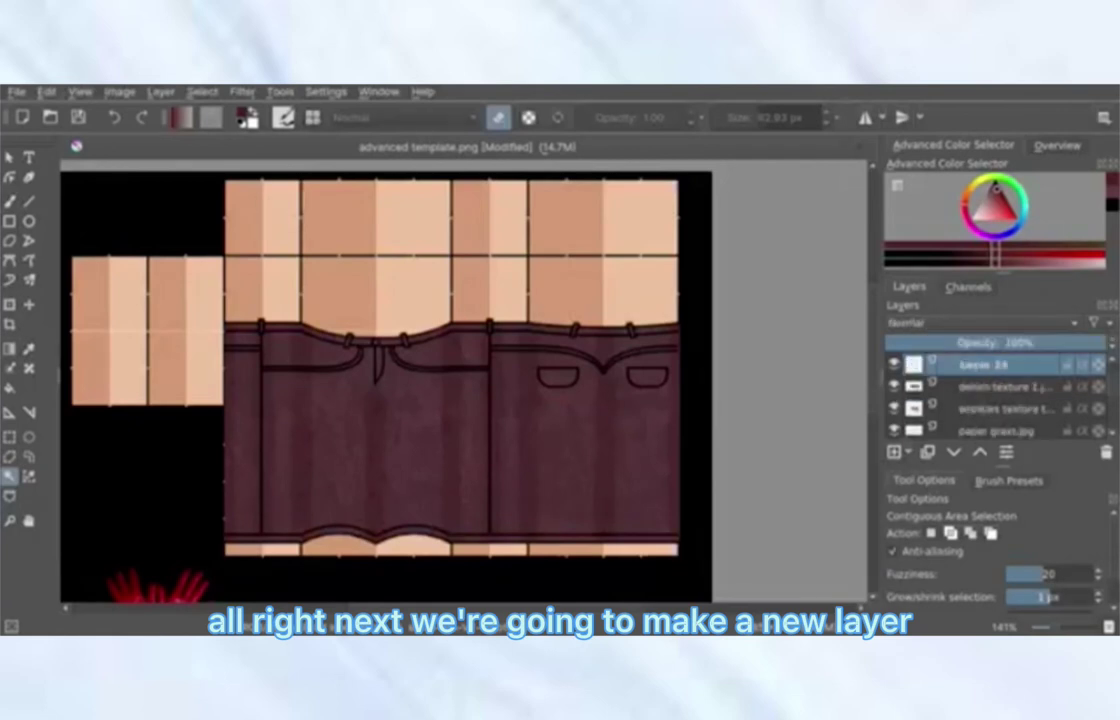
left_click_drag(988, 214, 971, 221)
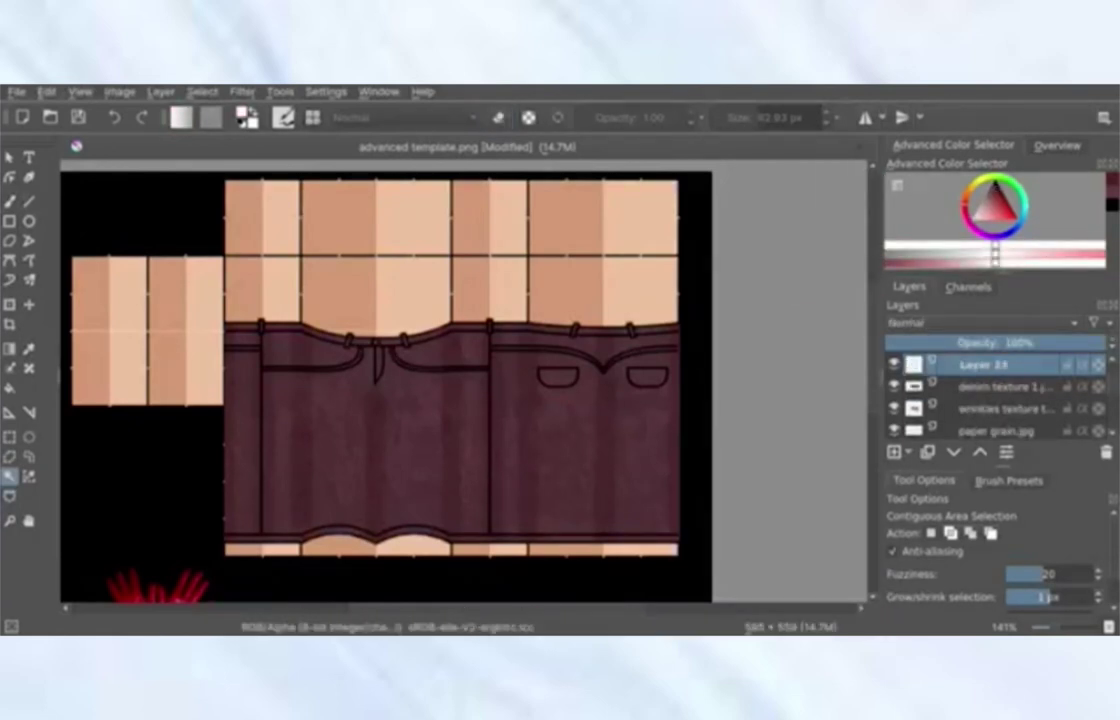
key("b")
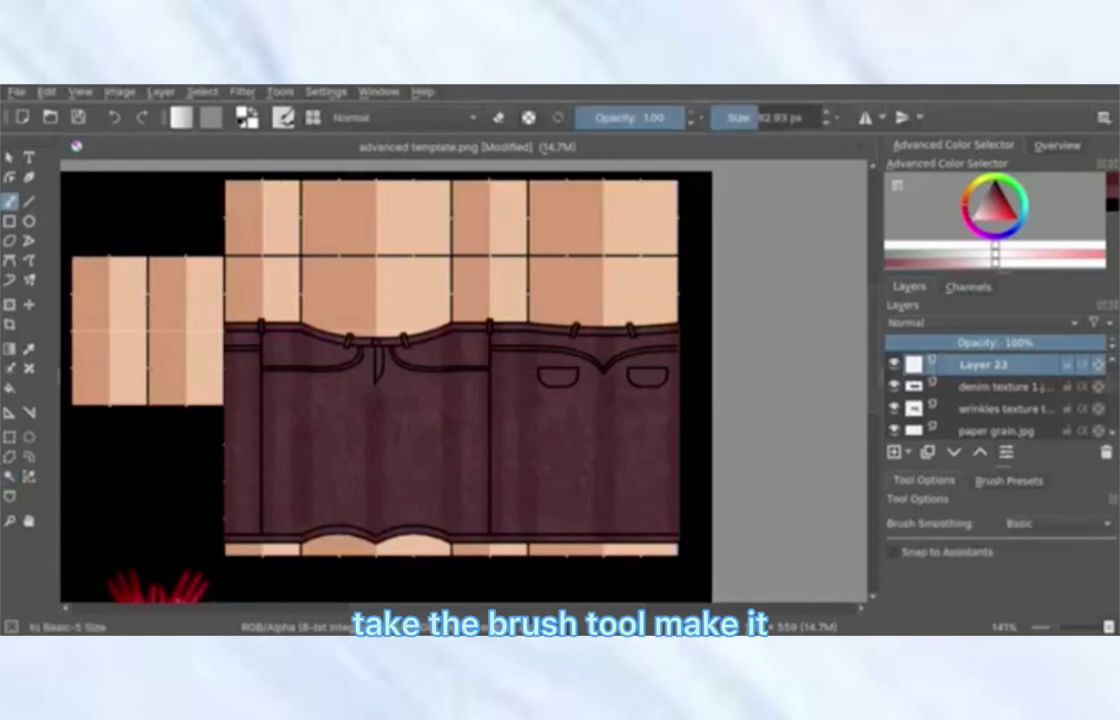
left_click_drag(724, 118, 728, 118)
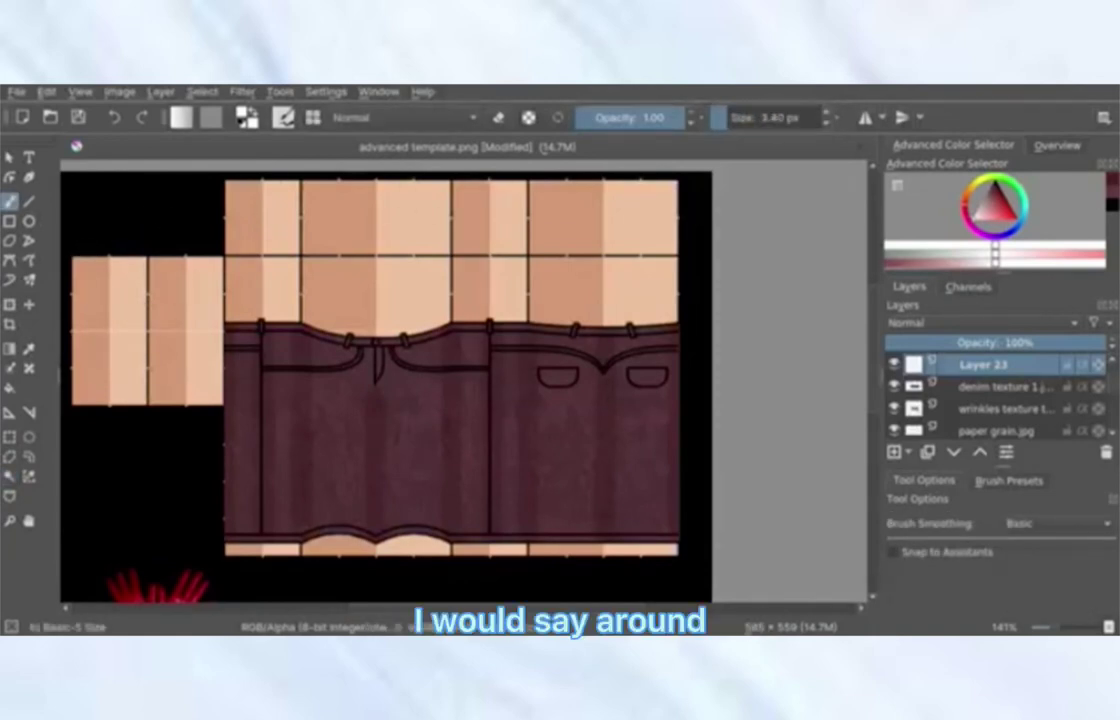
key("bracketleft")
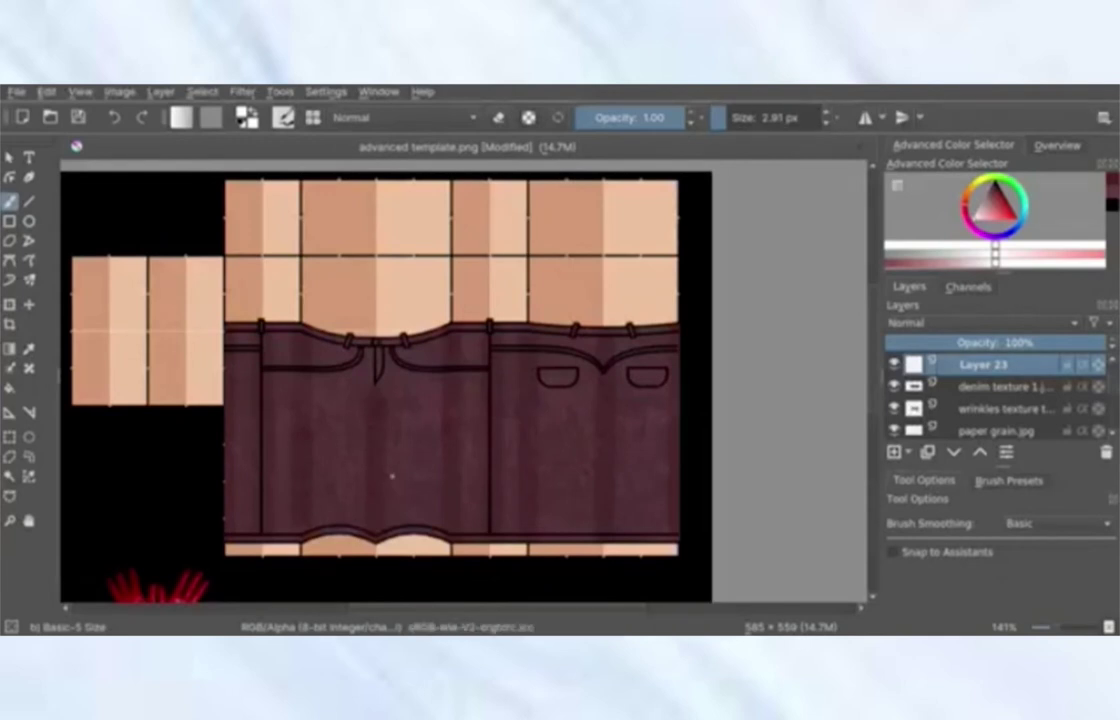
Paint short vertical white dashes over one front leg and add small white strokes inside the front pockets on Layer 23.
scroll(391, 476, "up", 3)
left_click_drag(394, 393, 391, 404)
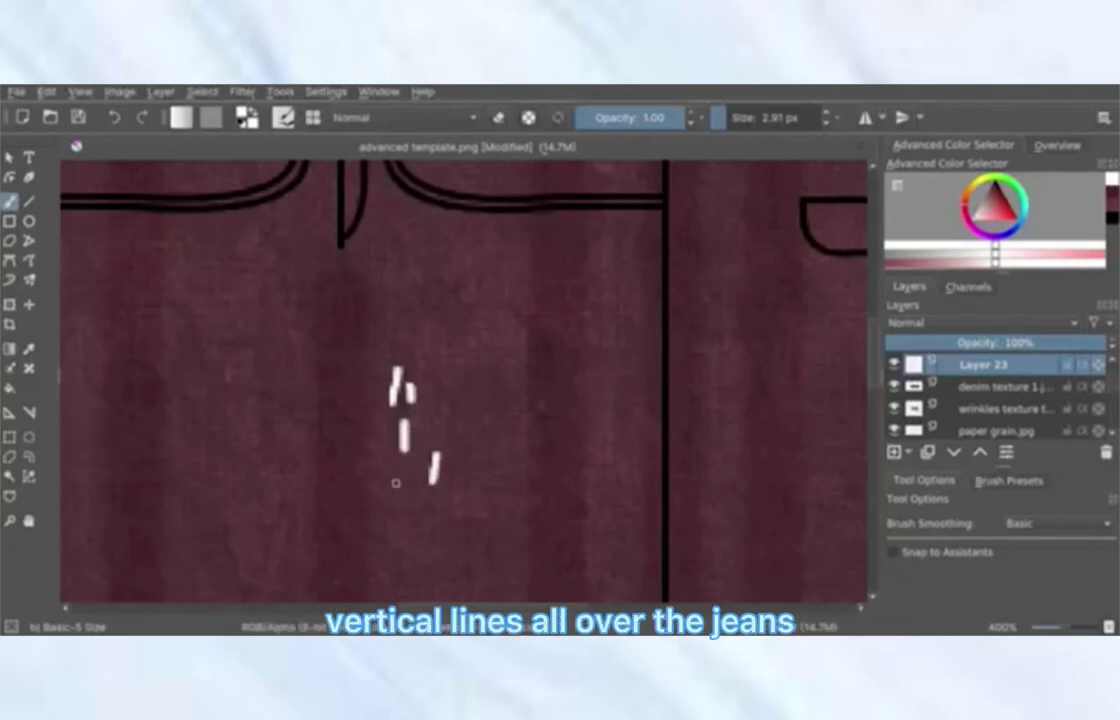
left_click_drag(461, 544, 463, 565)
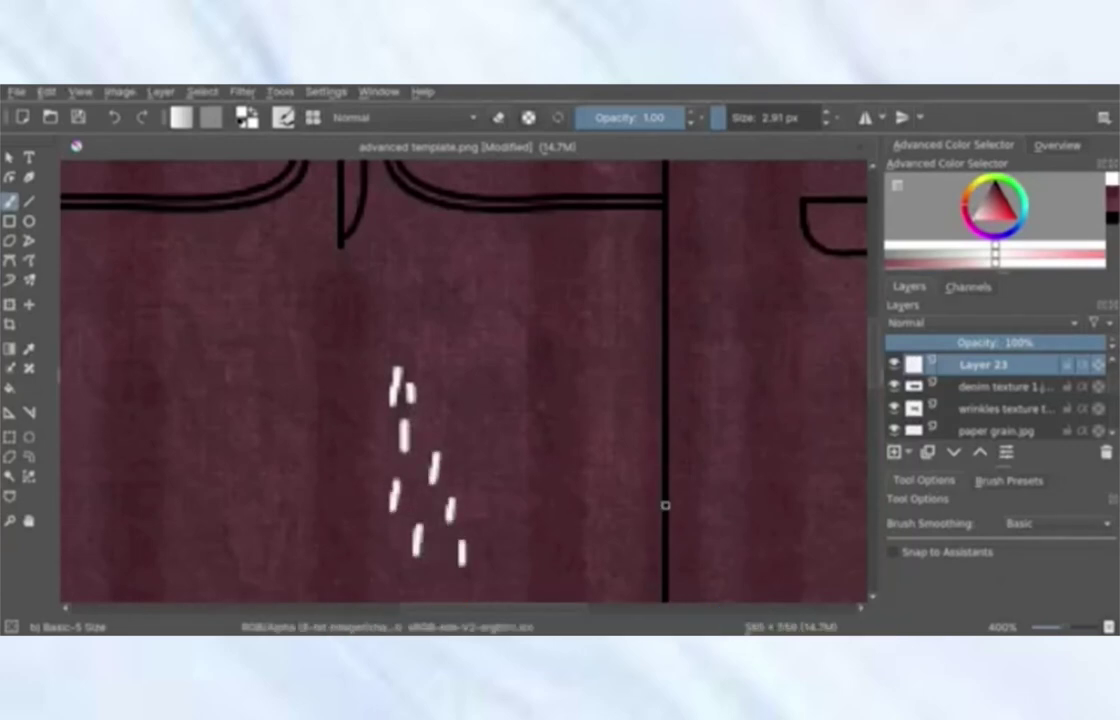
scroll(463, 400, "down", 2)
left_click_drag(537, 299, 542, 332)
left_click_drag(471, 196, 474, 232)
scroll(560, 350, "up", 3)
left_click_drag(622, 391, 625, 428)
left_click_drag(583, 297, 589, 336)
left_click_drag(472, 262, 555, 265)
left_click_drag(393, 305, 389, 342)
scroll(300, 300, "left", 3)
left_click_drag(225, 205, 223, 228)
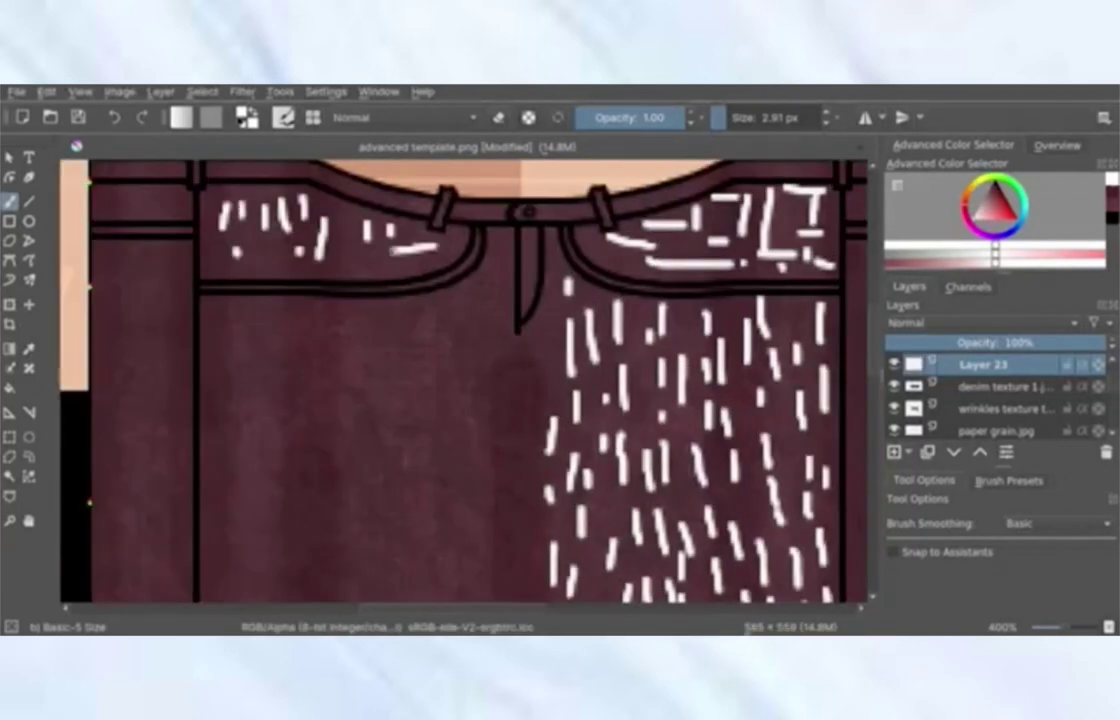
Paint short vertical white dashes over the other front leg and the adjoining half of the back panel.
scroll(335, 300, "down", 4)
left_click_drag(394, 305, 397, 370)
scroll(335, 300, "up", 2)
left_click_drag(312, 322, 312, 388)
scroll(330, 330, "down", 2)
left_click_drag(325, 295, 321, 357)
left_click_drag(274, 395, 271, 451)
scroll(290, 350, "up", 4)
scroll(480, 400, "down", 2)
scroll(520, 380, "up", 1)
left_click_drag(505, 438, 508, 486)
left_click_drag(526, 292, 535, 342)
left_click_drag(548, 518, 545, 565)
left_click_drag(560, 313, 560, 343)
left_click_drag(572, 458, 572, 514)
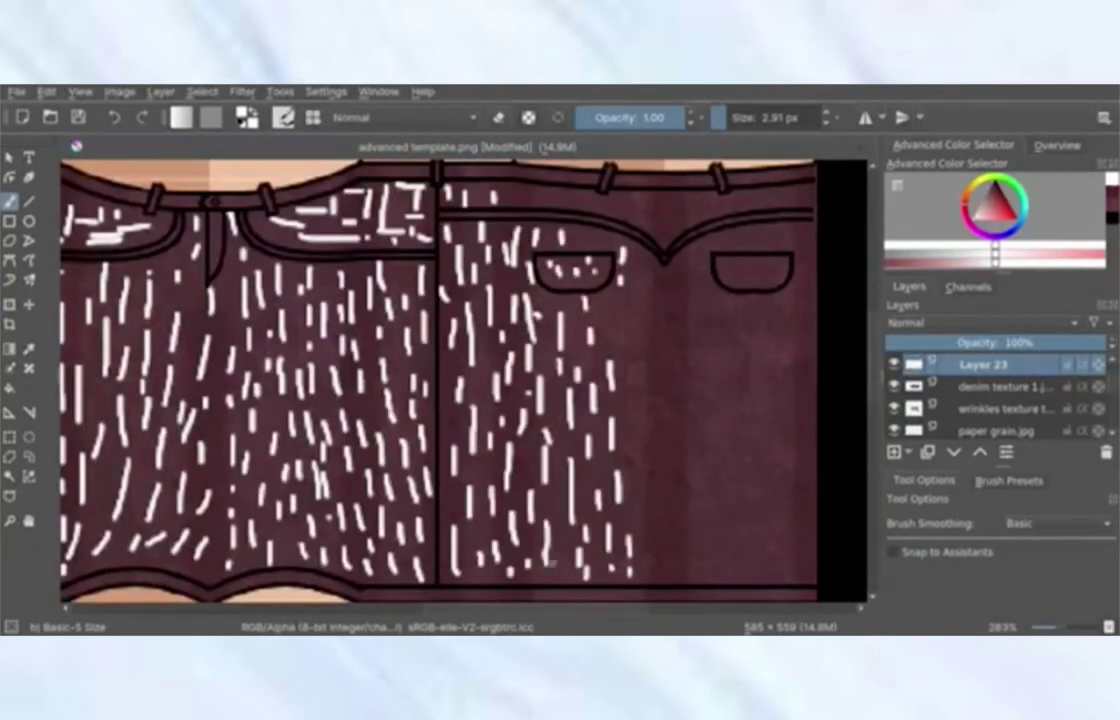
Cover the remaining back panel, the second back pocket and the strip below the back waistband with short vertical white dashes.
left_click_drag(612, 366, 612, 399)
left_click_drag(659, 454, 660, 514)
left_click_drag(703, 312, 703, 344)
left_click_drag(803, 419, 803, 451)
left_click_drag(662, 382, 662, 426)
left_click_drag(678, 197, 678, 222)
left_click_drag(530, 188, 531, 203)
left_click_drag(578, 190, 578, 204)
scroll(598, 375, "down", 1)
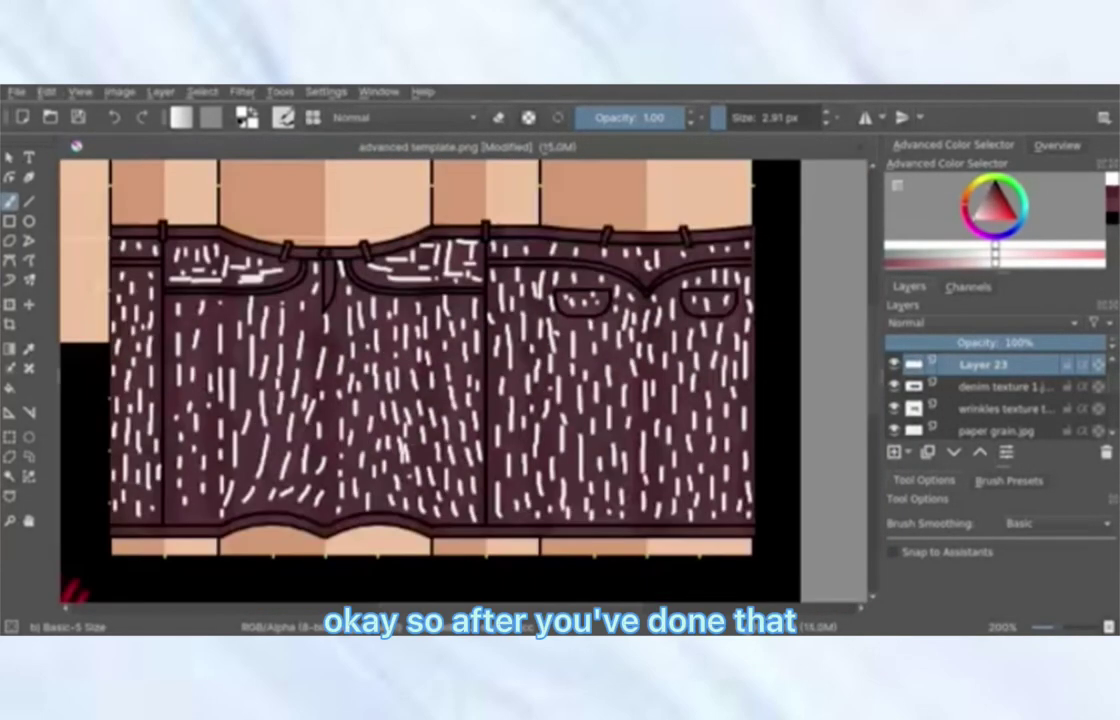
Select a rectangle around the whole jeans, copy and paste the white dashes as a new layer, and clear the selection.
scroll(598, 375, "left", 2)
scroll(598, 375, "right", 1)
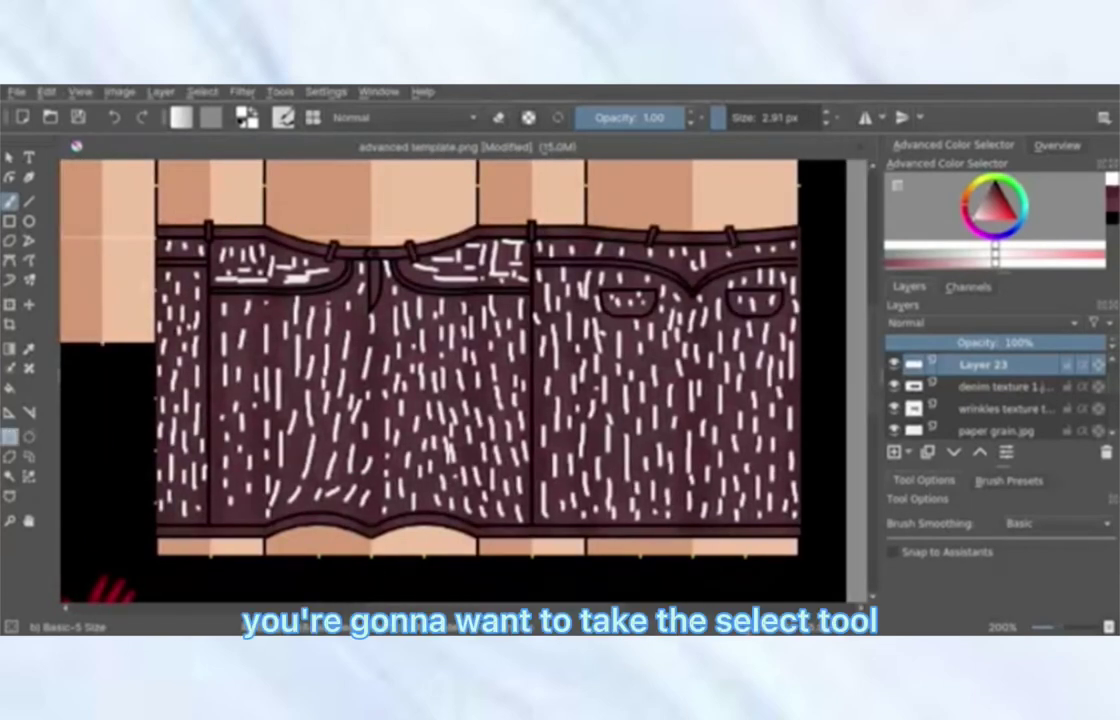
key("ctrl+r")
left_click_drag(118, 176, 818, 558)
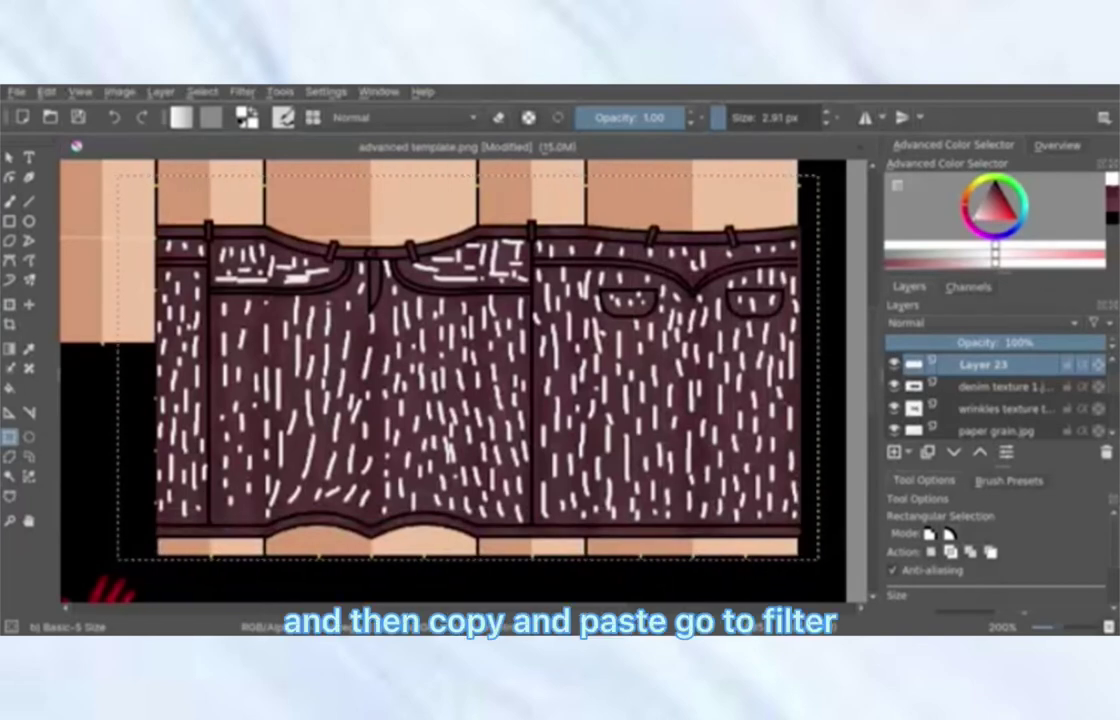
key("ctrl+c")
key("ctrl+v")
right_click(512, 358)
left_click(560, 370)
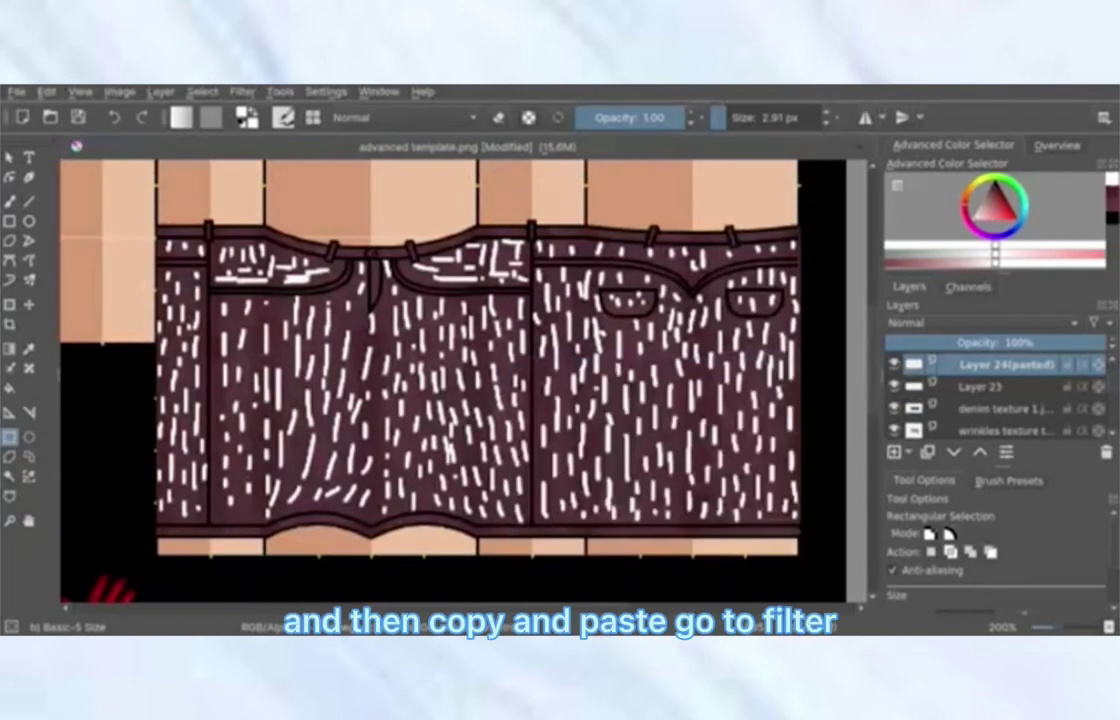
Turn the pasted dashes black by applying an HSV adjustment with lightness -100.
left_click(242, 91)
mouse_move(265, 133)
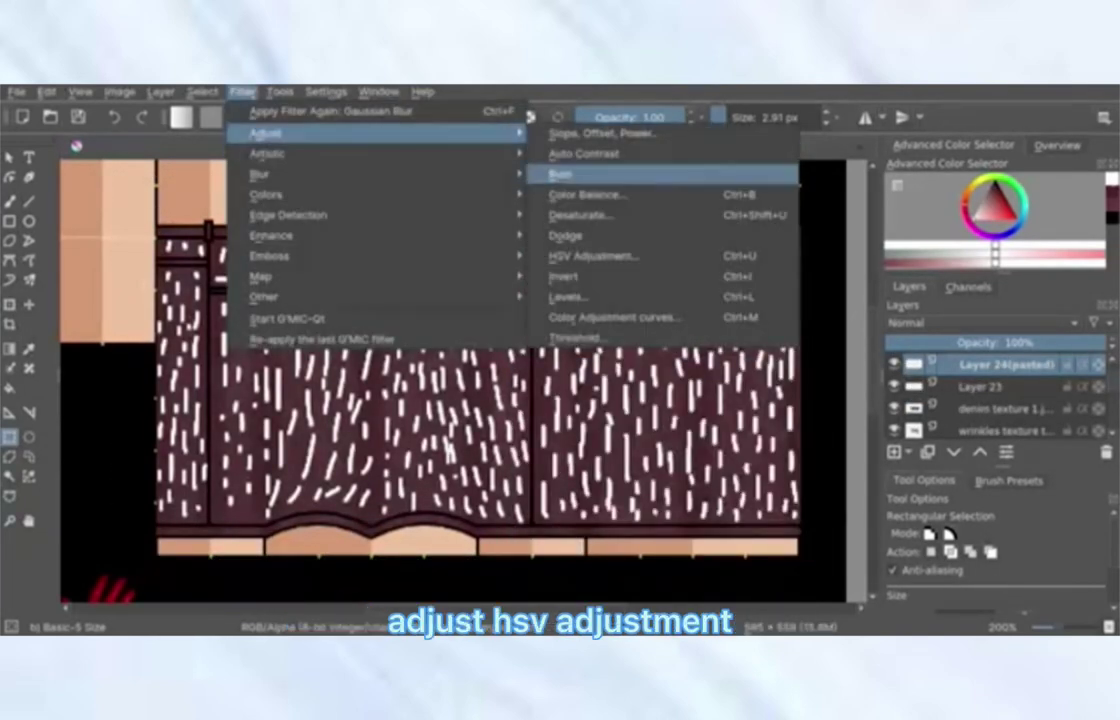
left_click(590, 256)
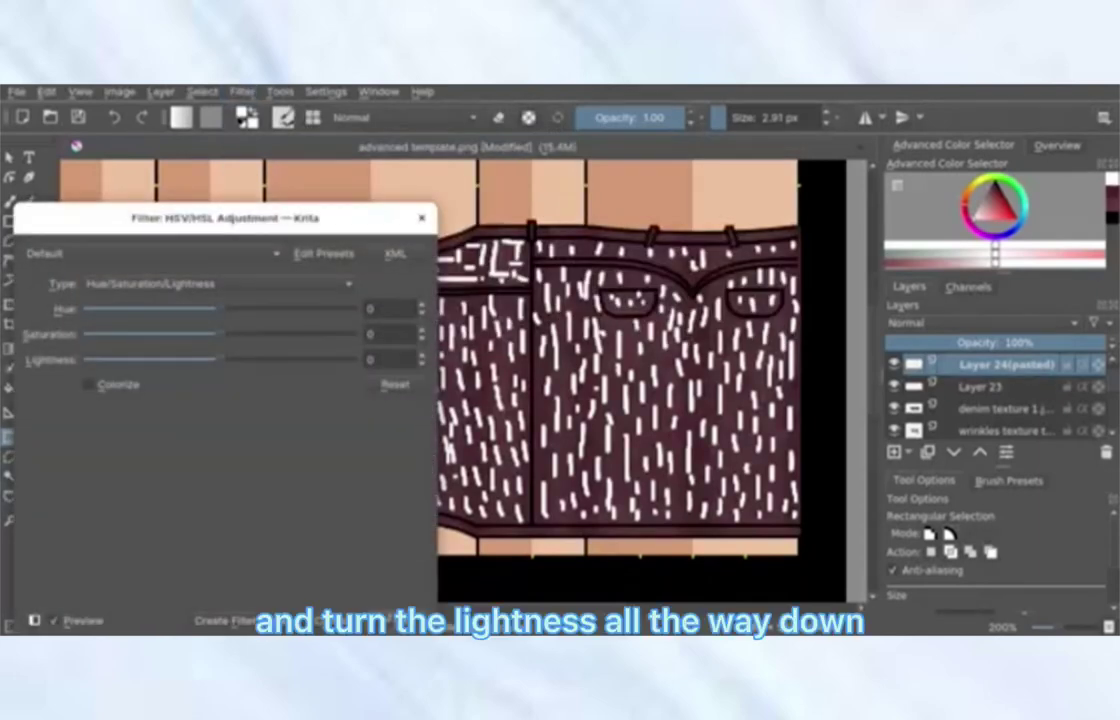
left_click_drag(221, 359, 84, 359)
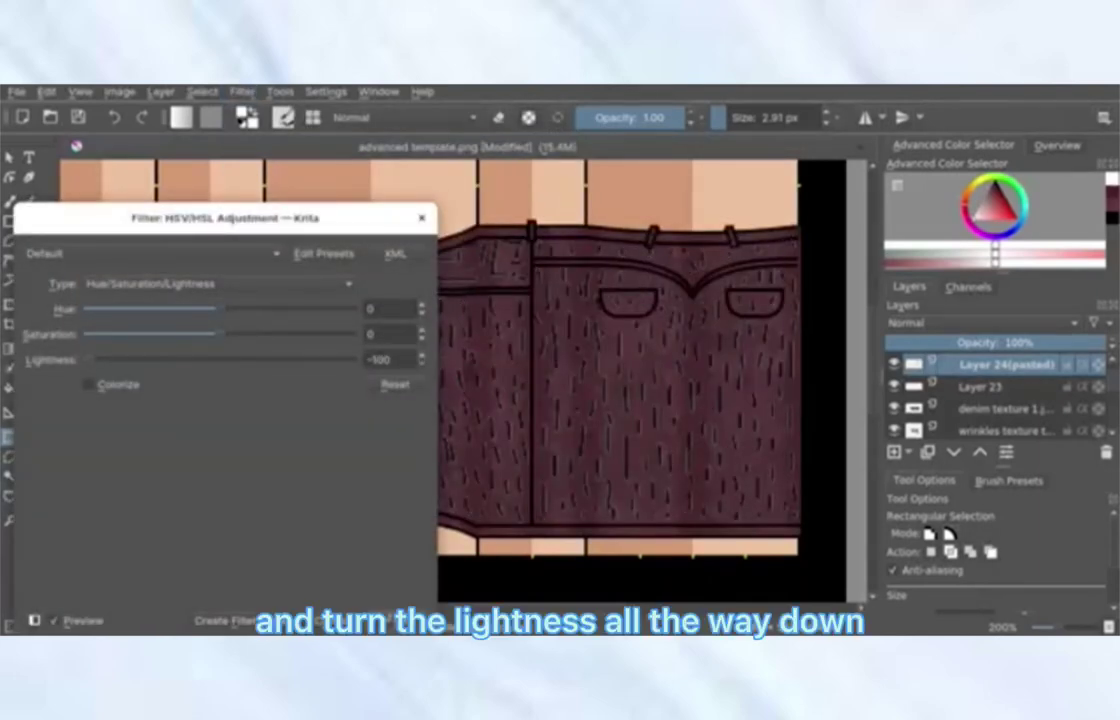
left_click(397, 620)
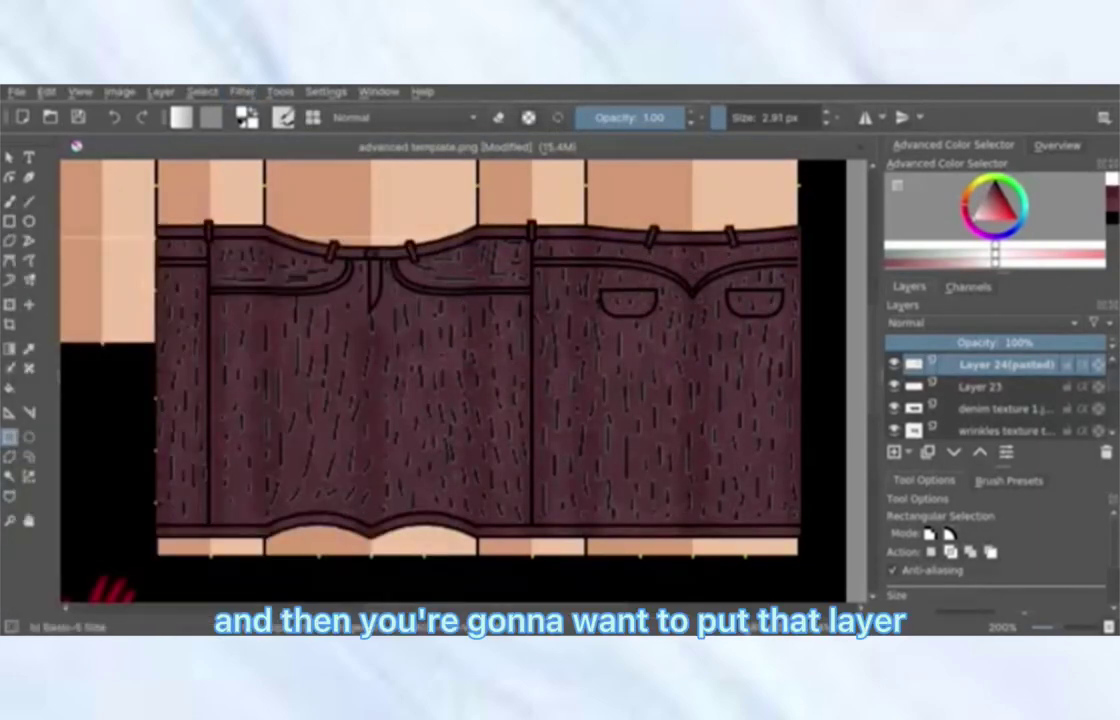
Place the black dash layer beneath Layer 23 and shift the white dashes slightly right and up with the Move tool.
mouse_move(1005, 365)
left_mouse_down()
mouse_move(970, 391)
mouse_move(980, 400)
left_mouse_up()
left_click(984, 387)
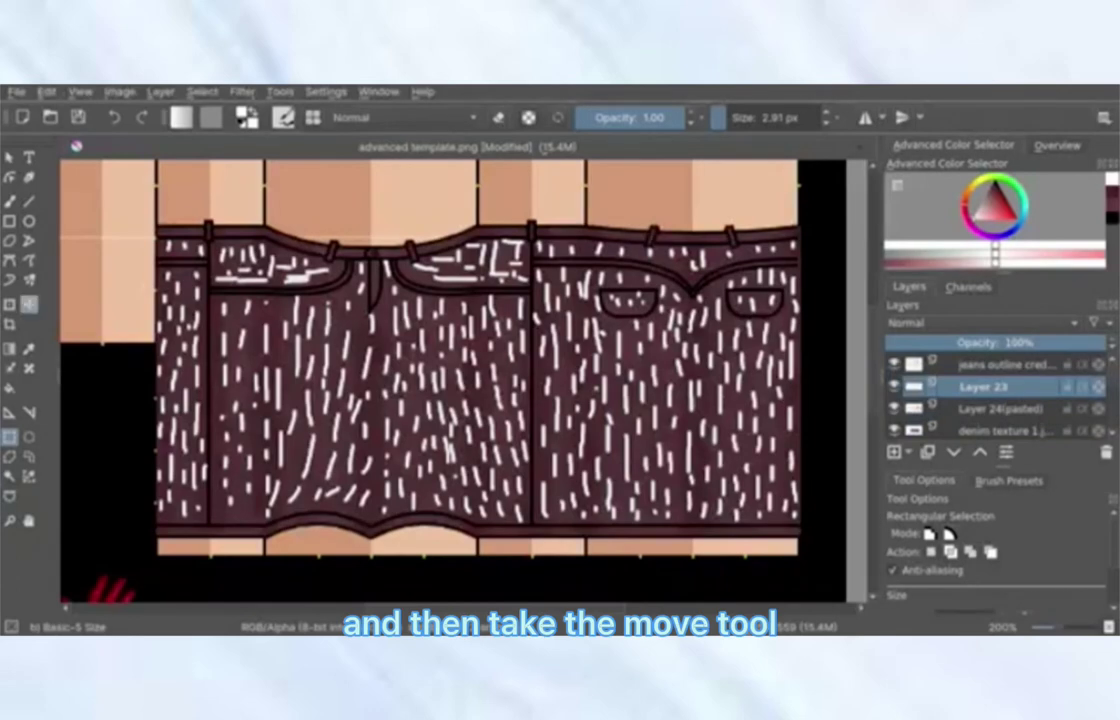
left_click(29, 304)
scroll(552, 372, "up", 3)
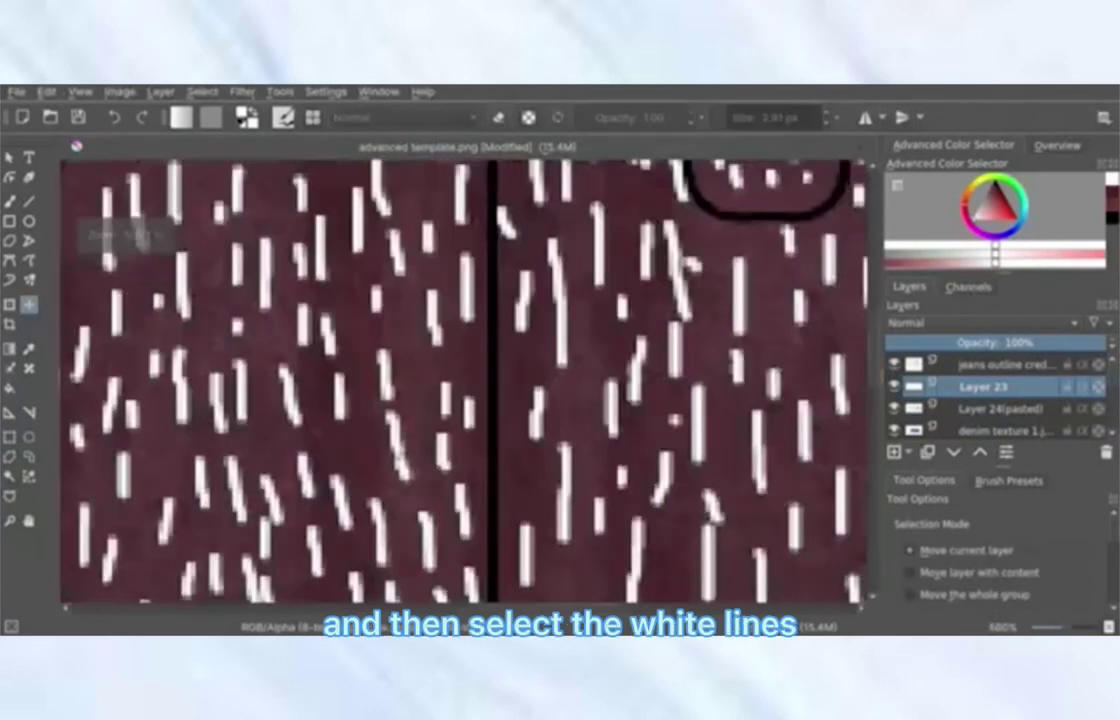
left_click_drag(401, 455, 409, 451)
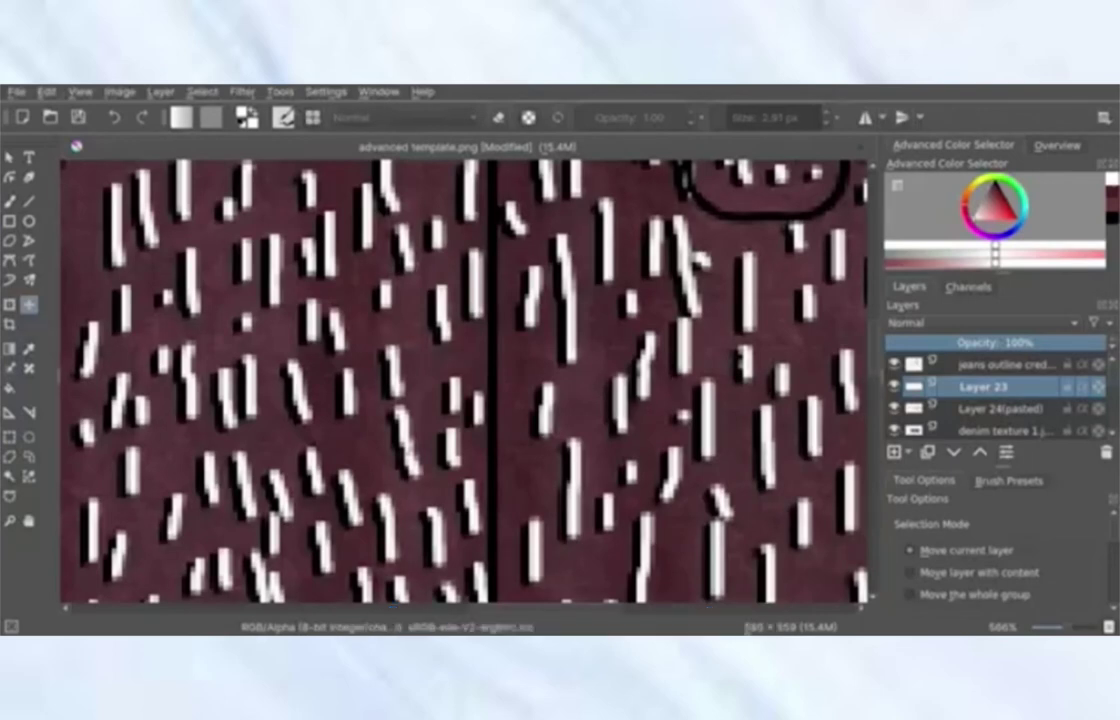
Merge the white and black dash layers and set the merged layer to Overlay at 8% opacity.
scroll(460, 380, "down", 5)
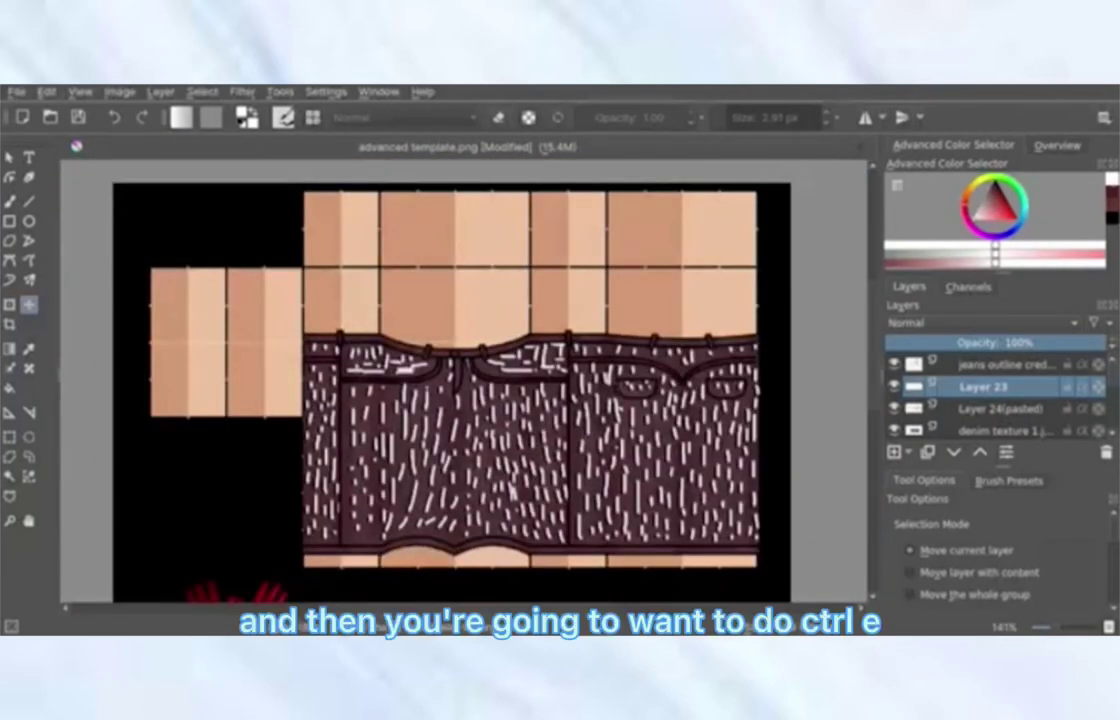
key("ctrl+e")
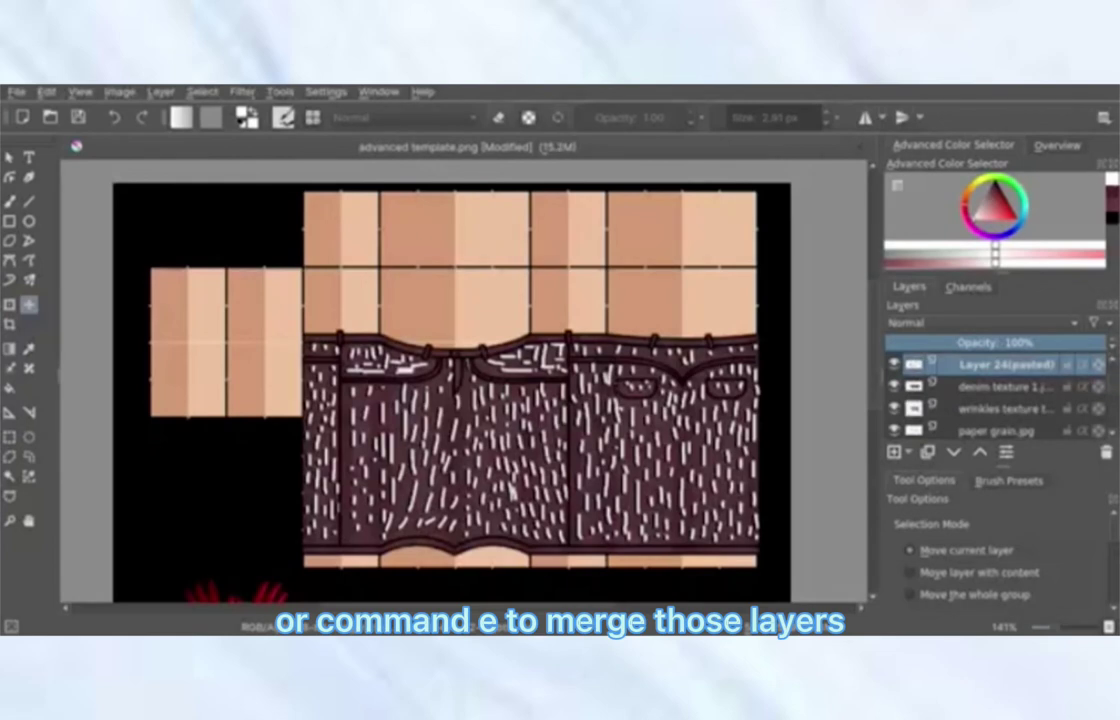
right_click(1000, 365)
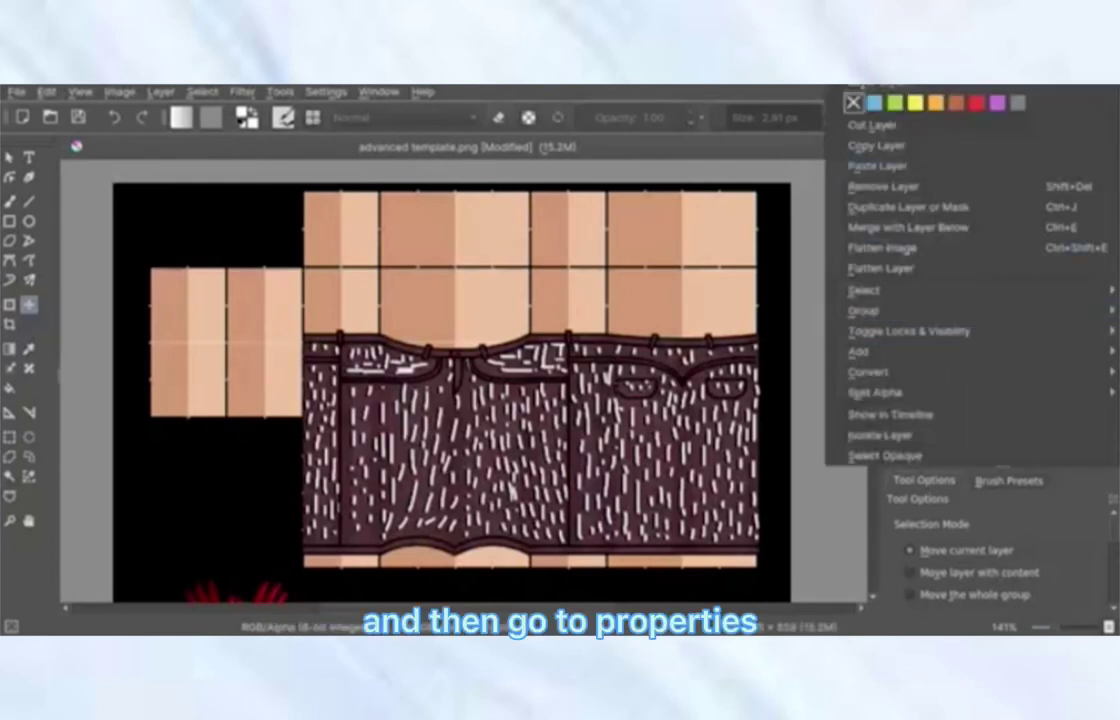
left_click(880, 66)
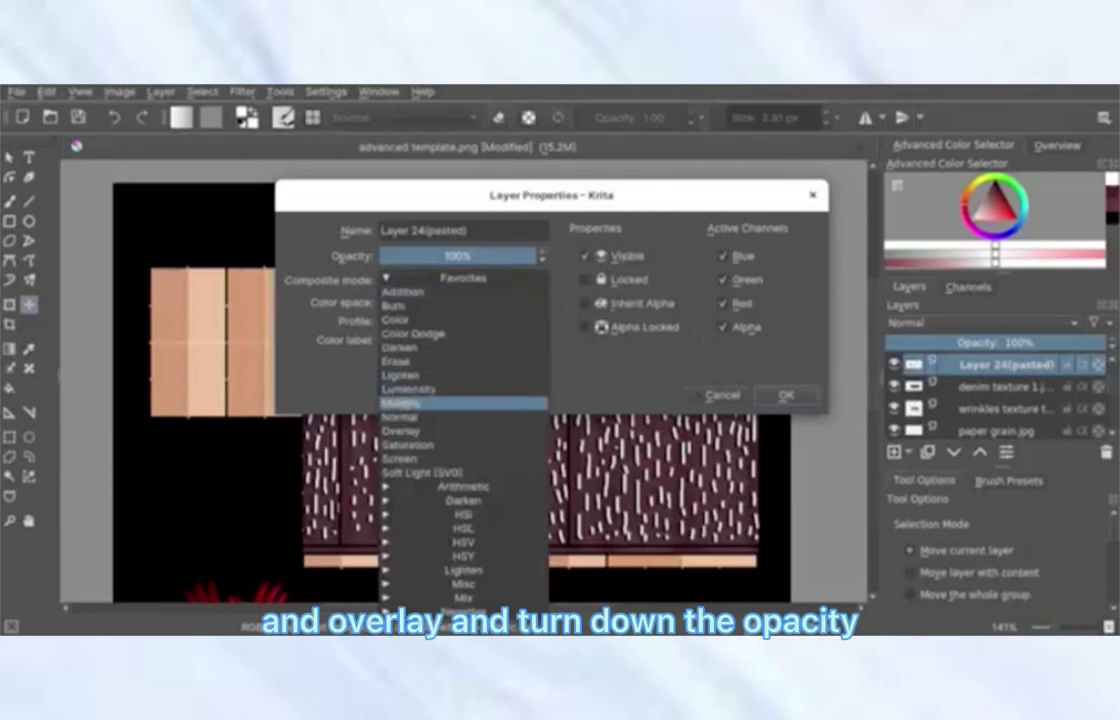
left_click(478, 431)
left_click_drag(518, 256, 392, 256)
left_click(786, 395)
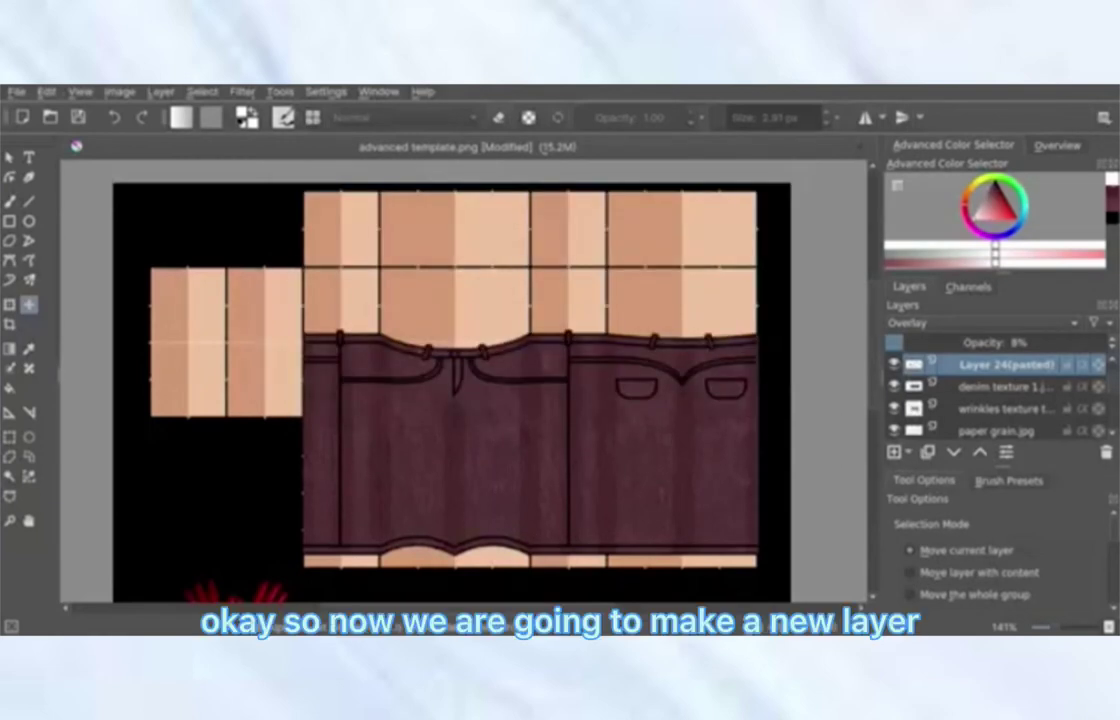
Add a new layer directly beneath the jeans outline and set the white brush to 10.36 px.
scroll(1000, 398, "up", 1)
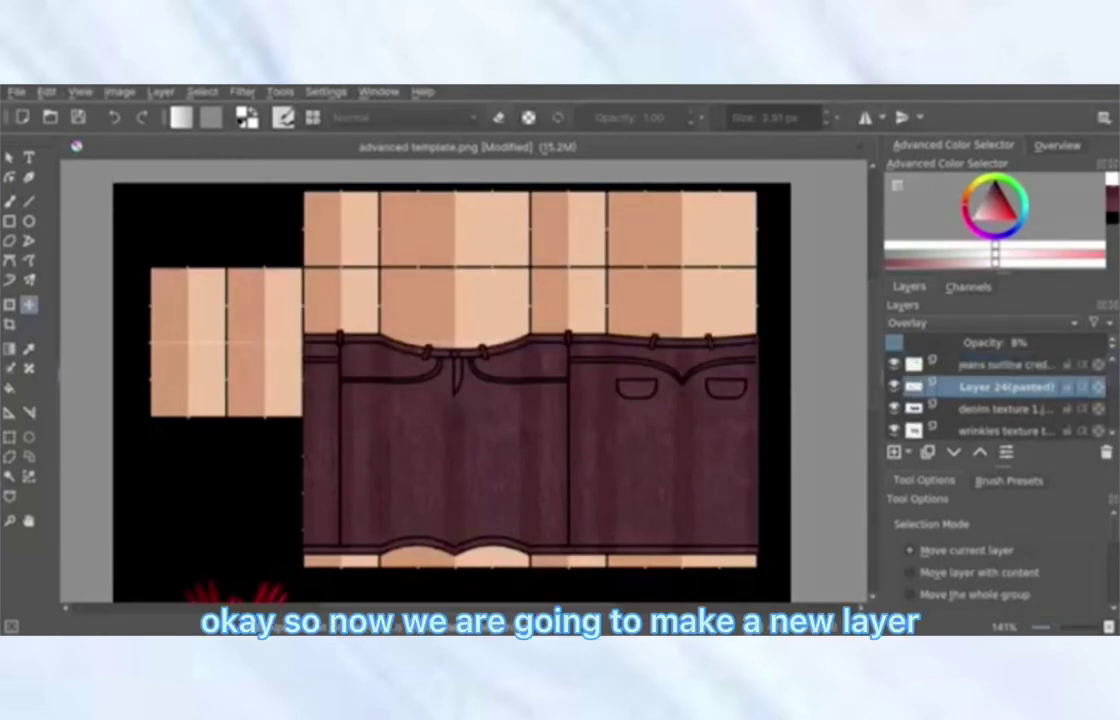
key("Insert")
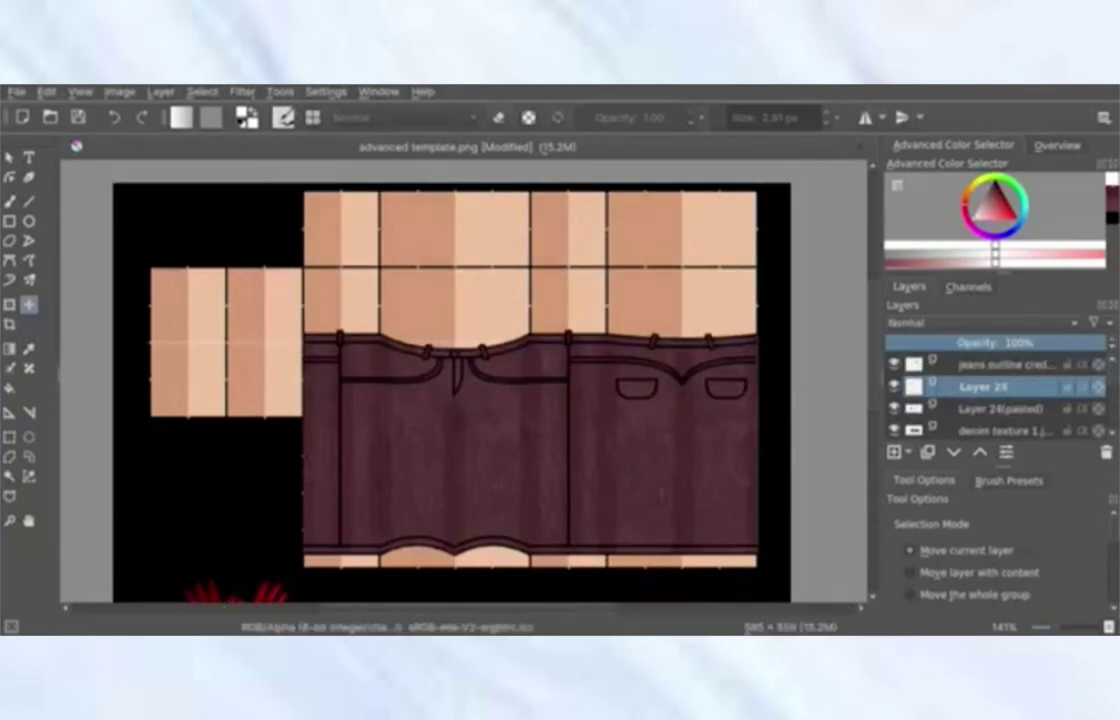
scroll(369, 511, "up", 1)
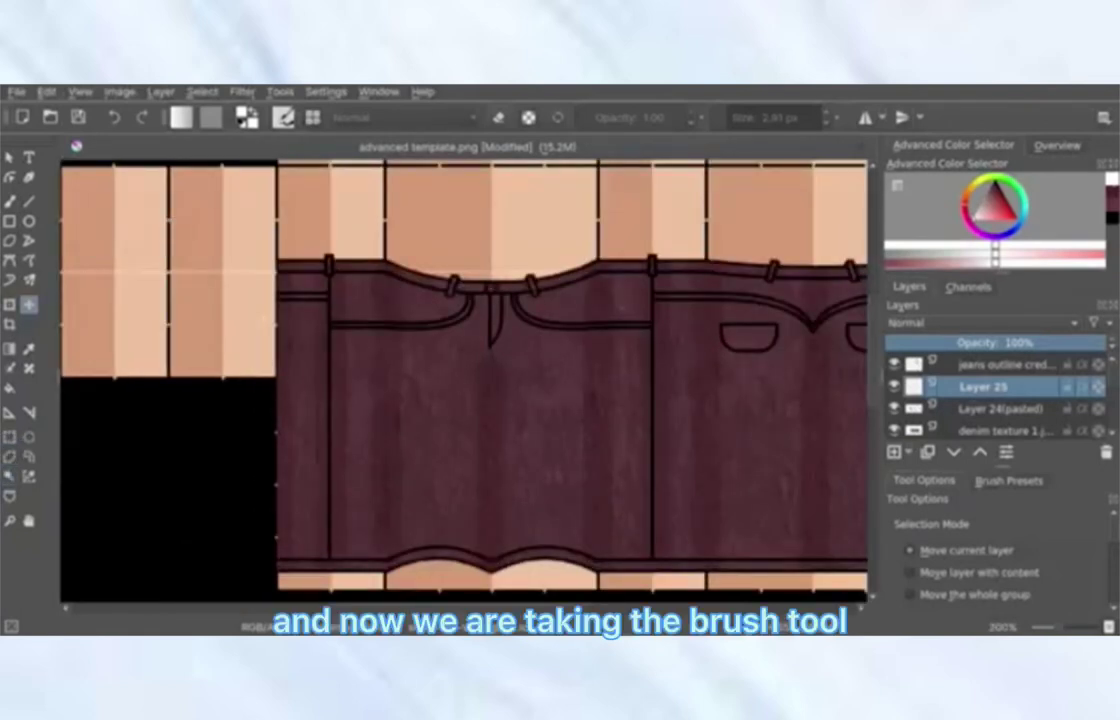
key("b")
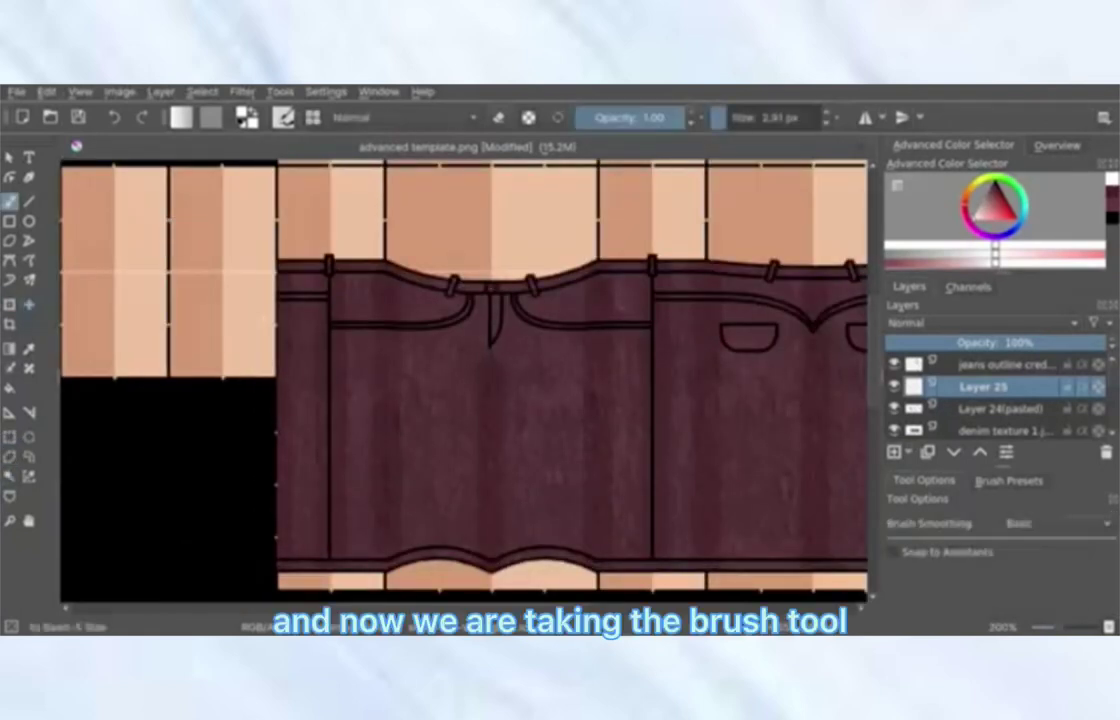
key("bracketright")
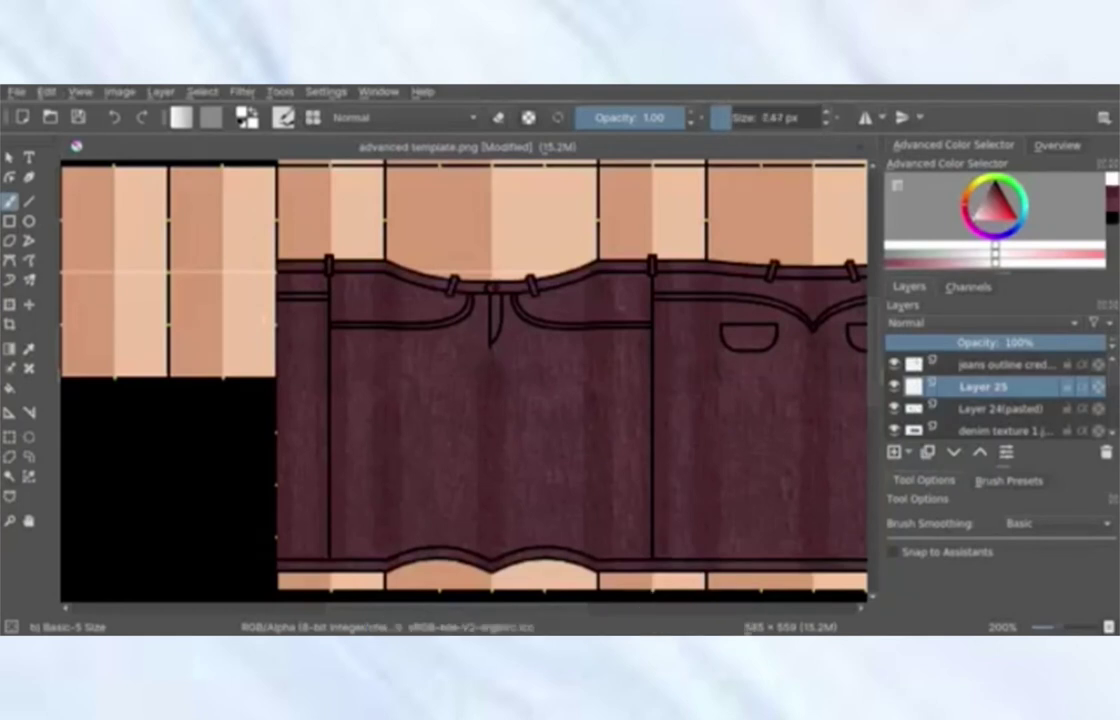
left_click_drag(520, 608, 599, 606)
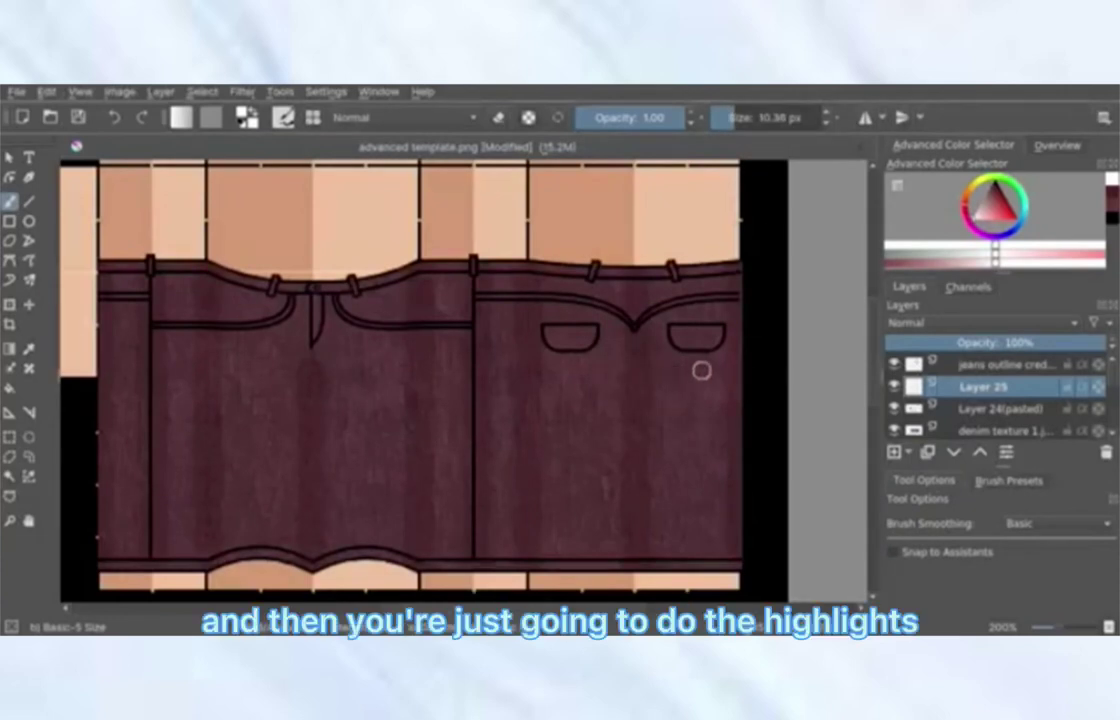
Paint thick vertical white highlight strokes down the middle of each leg section and along the side seams on Layer 25.
left_click_drag(695, 372, 684, 437)
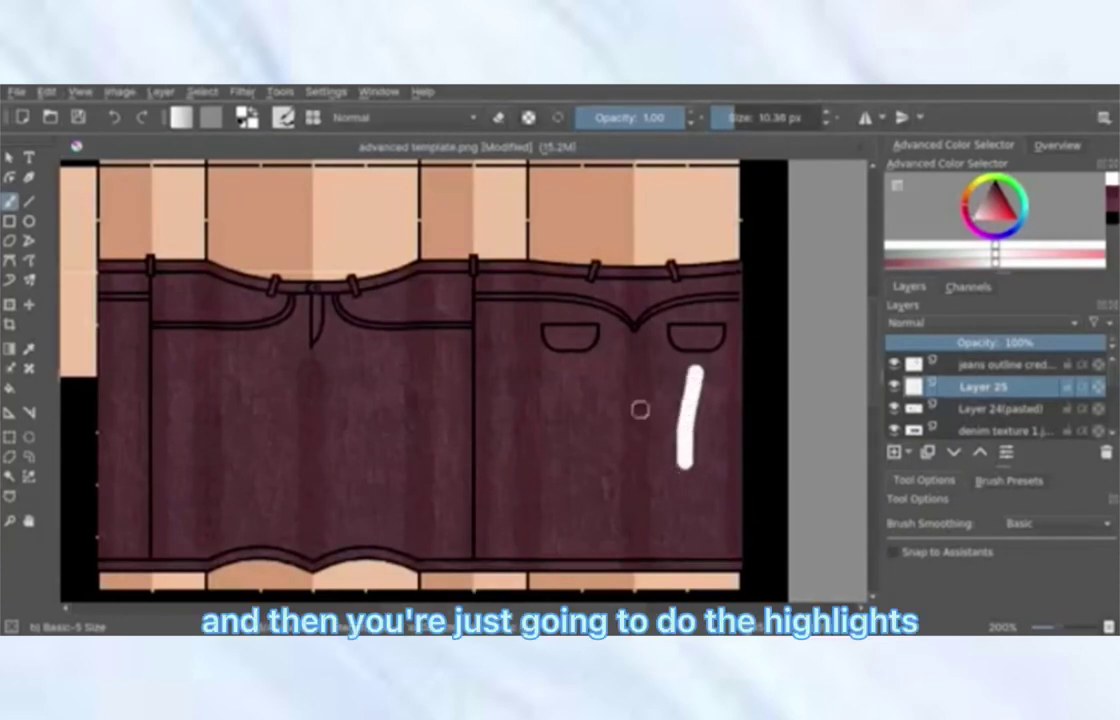
left_click_drag(582, 381, 573, 462)
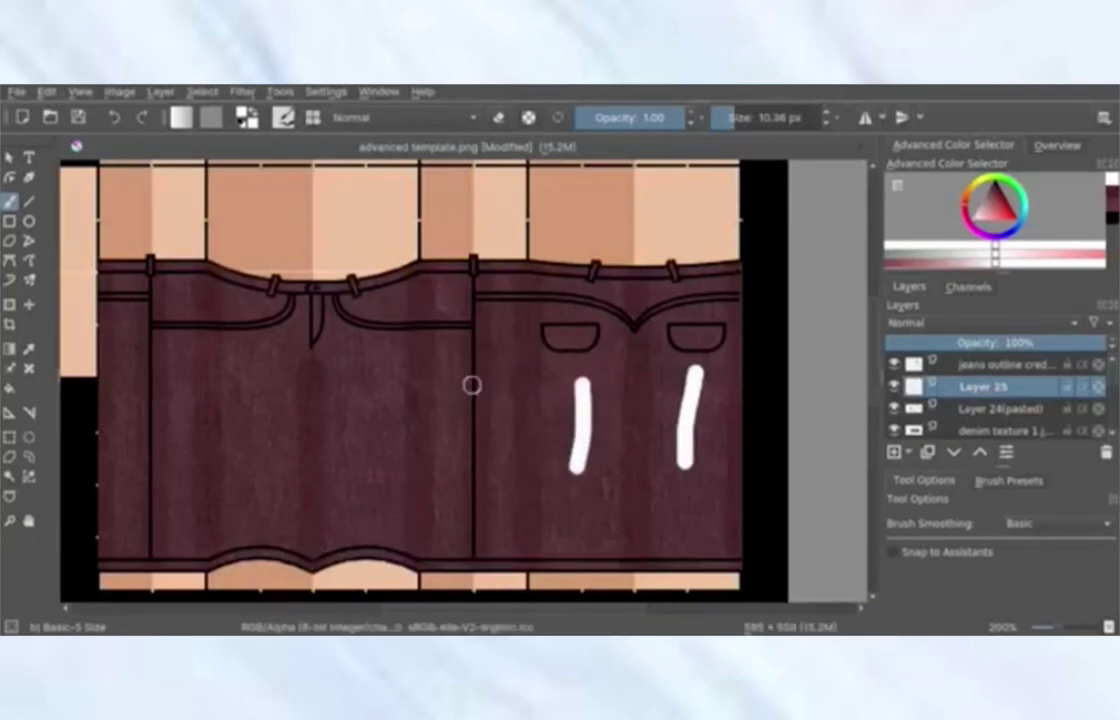
left_click_drag(475, 396, 475, 463)
left_click_drag(363, 399, 366, 484)
left_click_drag(261, 392, 256, 498)
left_click_drag(151, 396, 149, 502)
left_click_drag(474, 427, 472, 515)
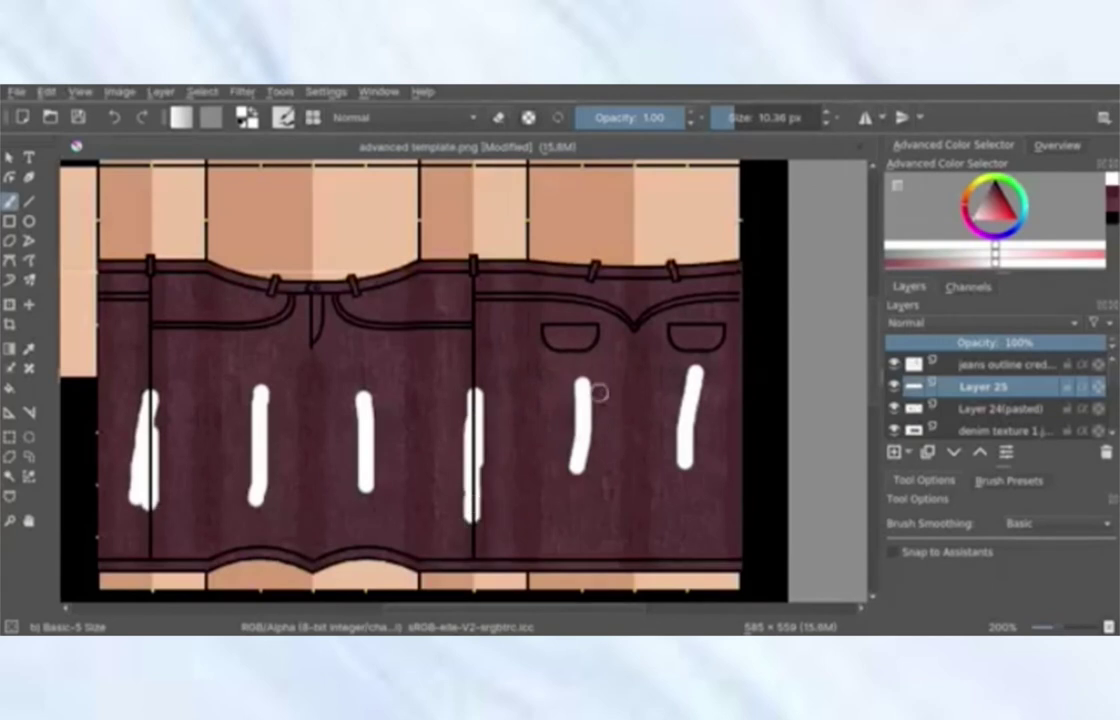
left_click_drag(586, 392, 577, 503)
left_click_drag(697, 382, 688, 507)
left_click_drag(366, 378, 368, 515)
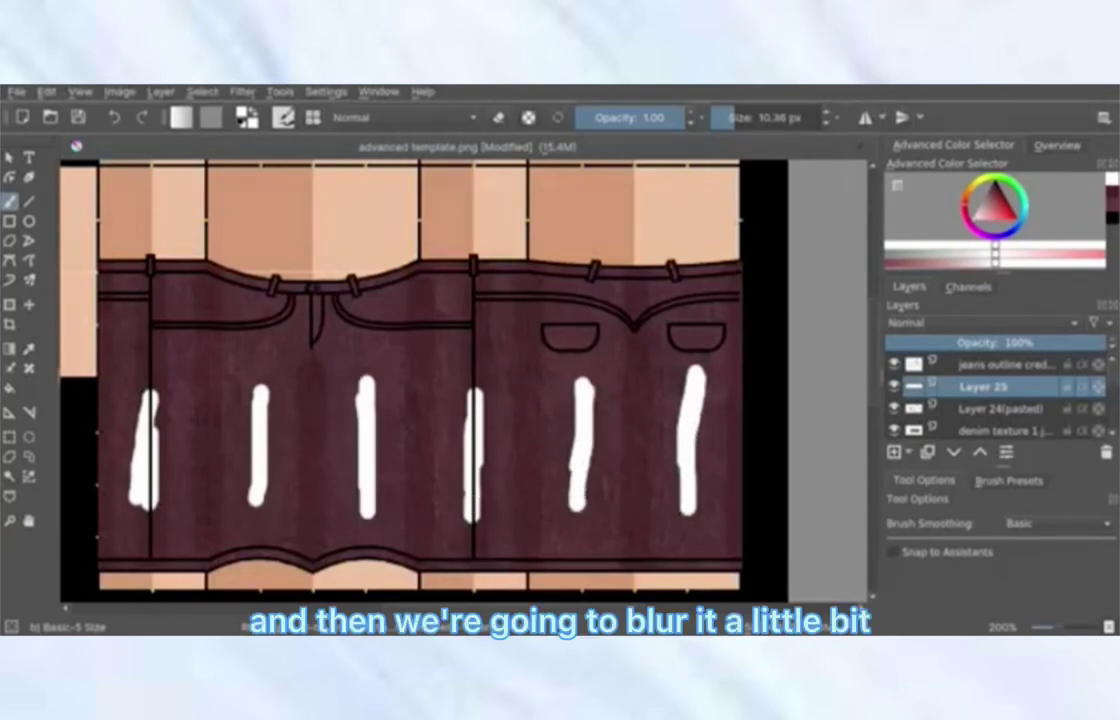
Soften the highlight strokes with a Gaussian blur of 5 px horizontal and vertical radius.
left_click(242, 91)
mouse_move(262, 174)
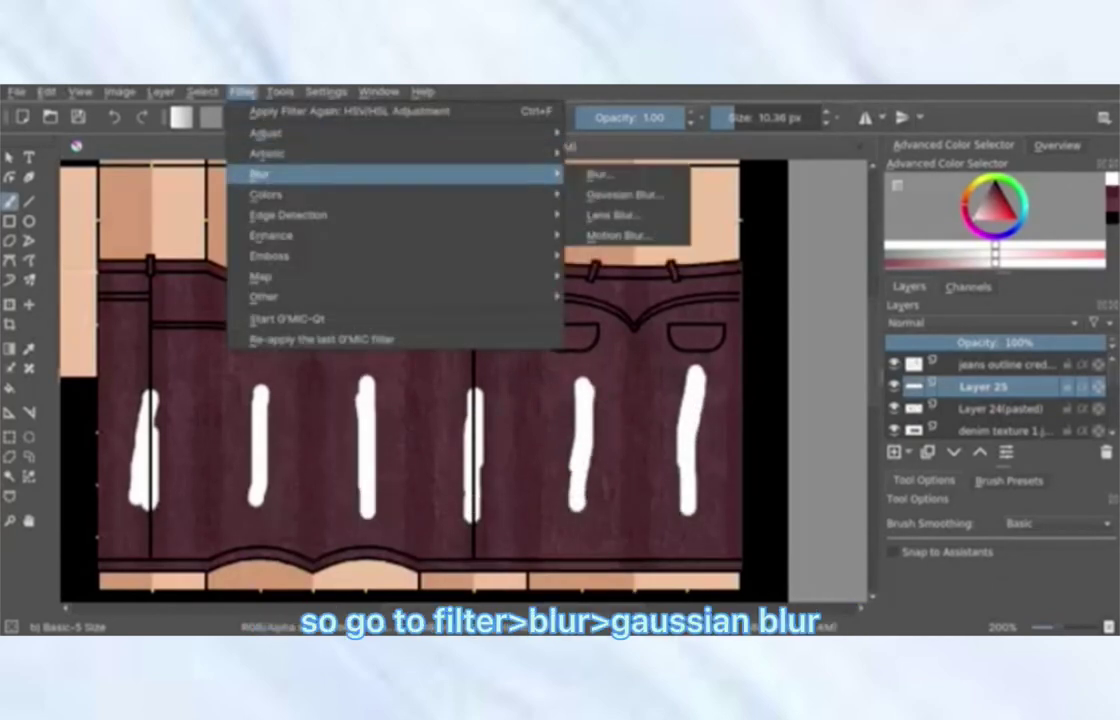
left_click(625, 194)
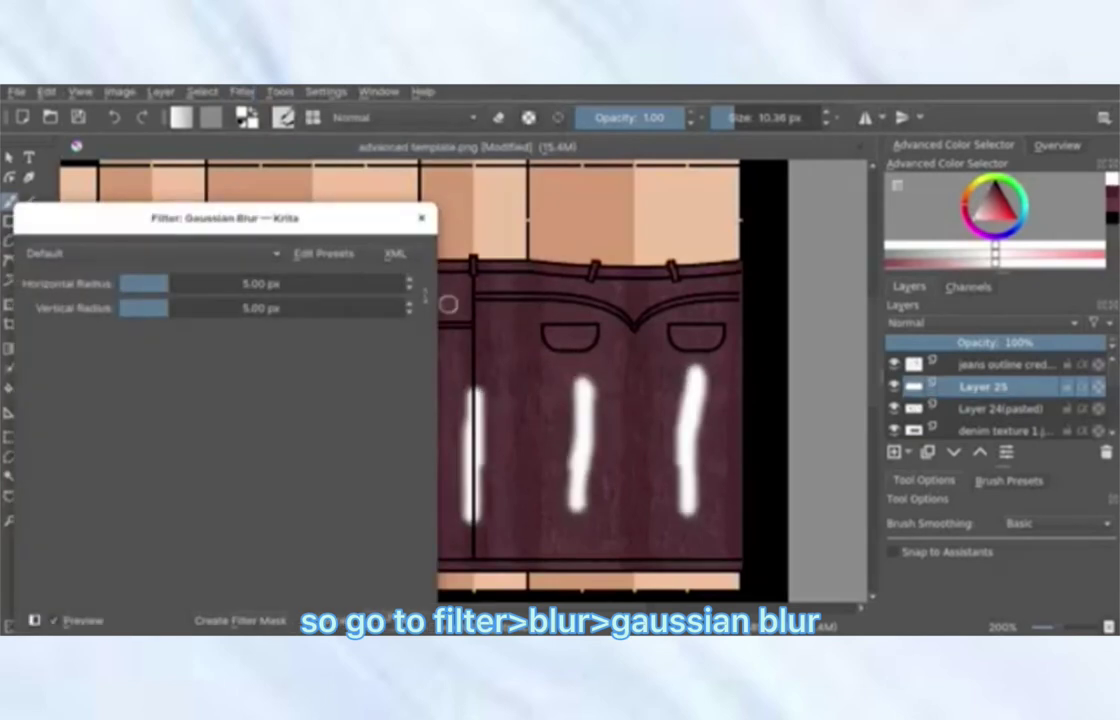
left_click(338, 620)
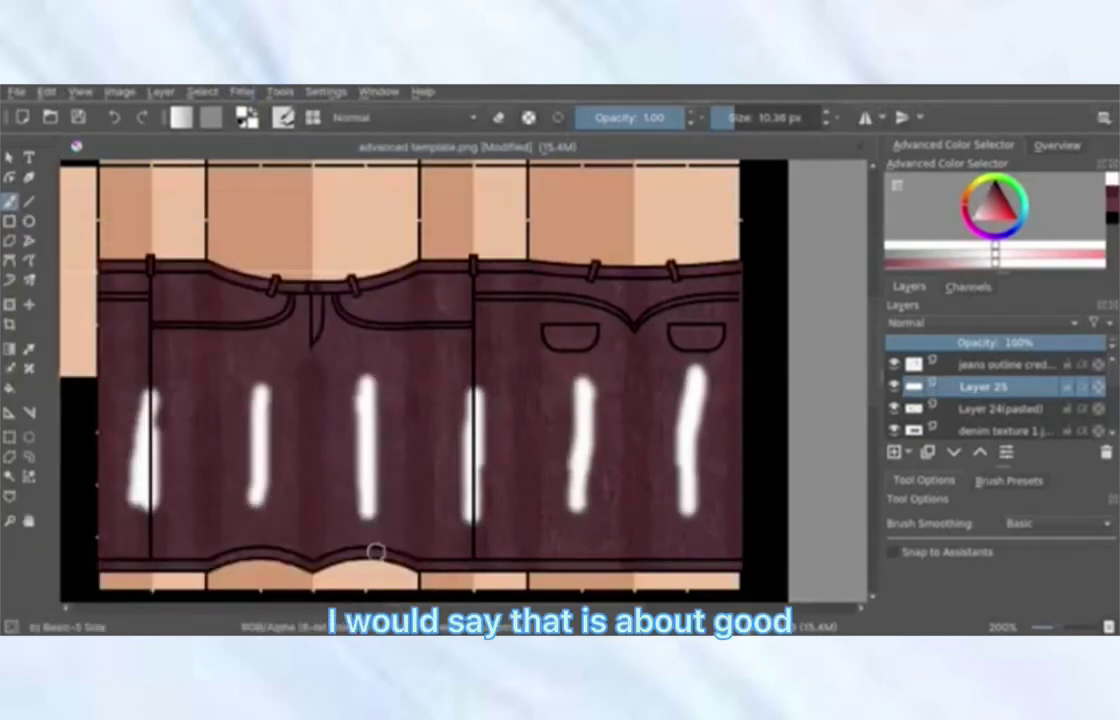
Set Layer 25 to Overlay at 38% opacity and fade the ends of its highlights with the eraser at 0.84 opacity.
right_click(983, 387)
left_click(885, 64)
left_click(462, 280)
left_click(401, 430)
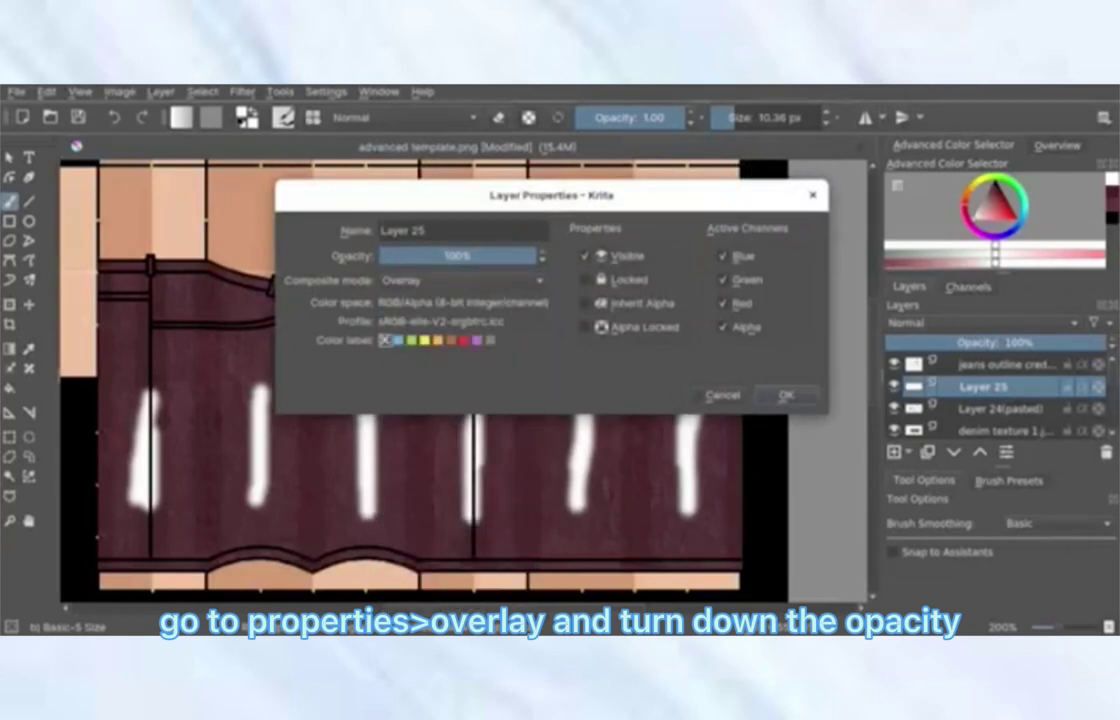
left_click_drag(532, 256, 484, 256)
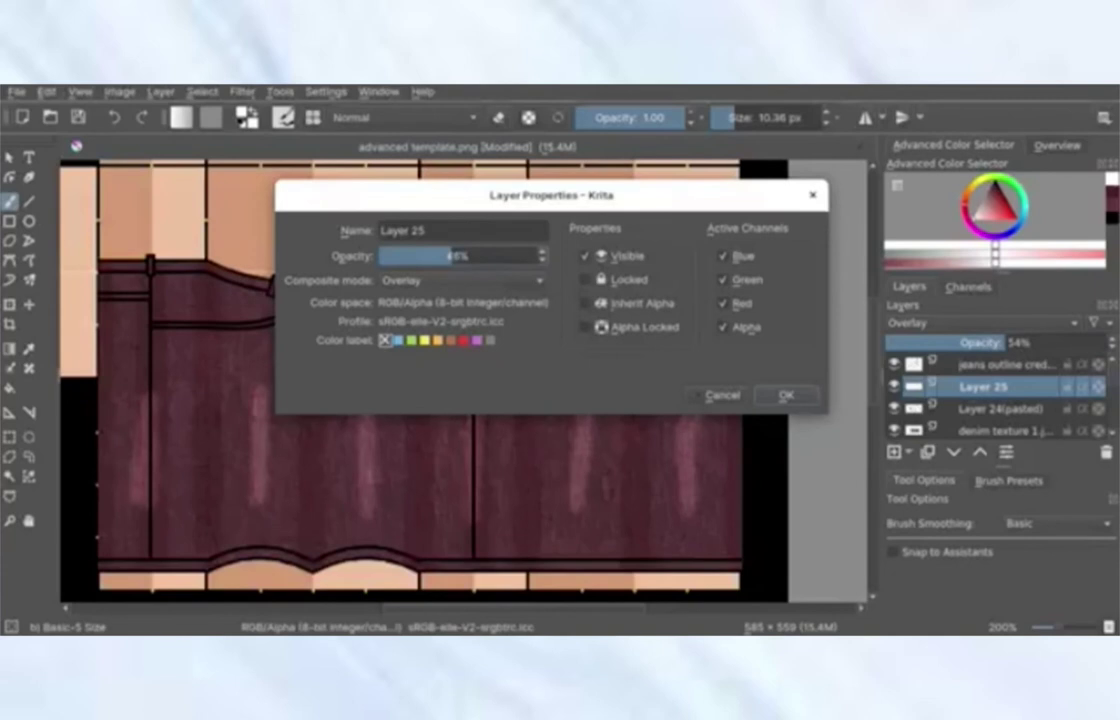
left_click(786, 395)
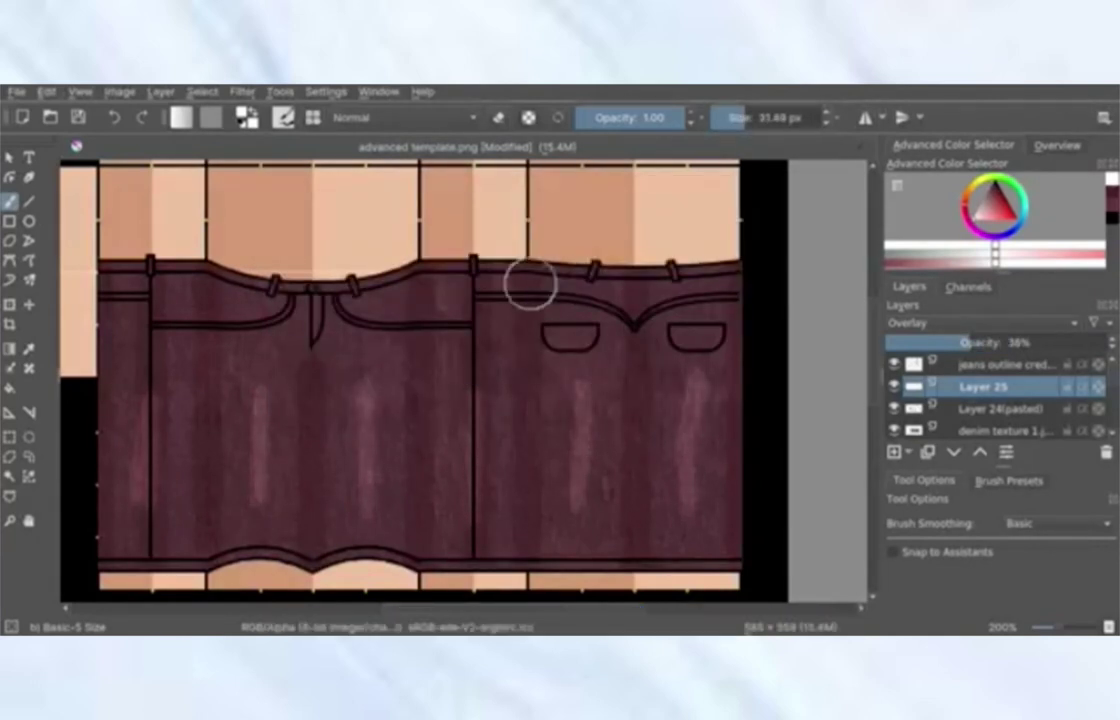
key("e")
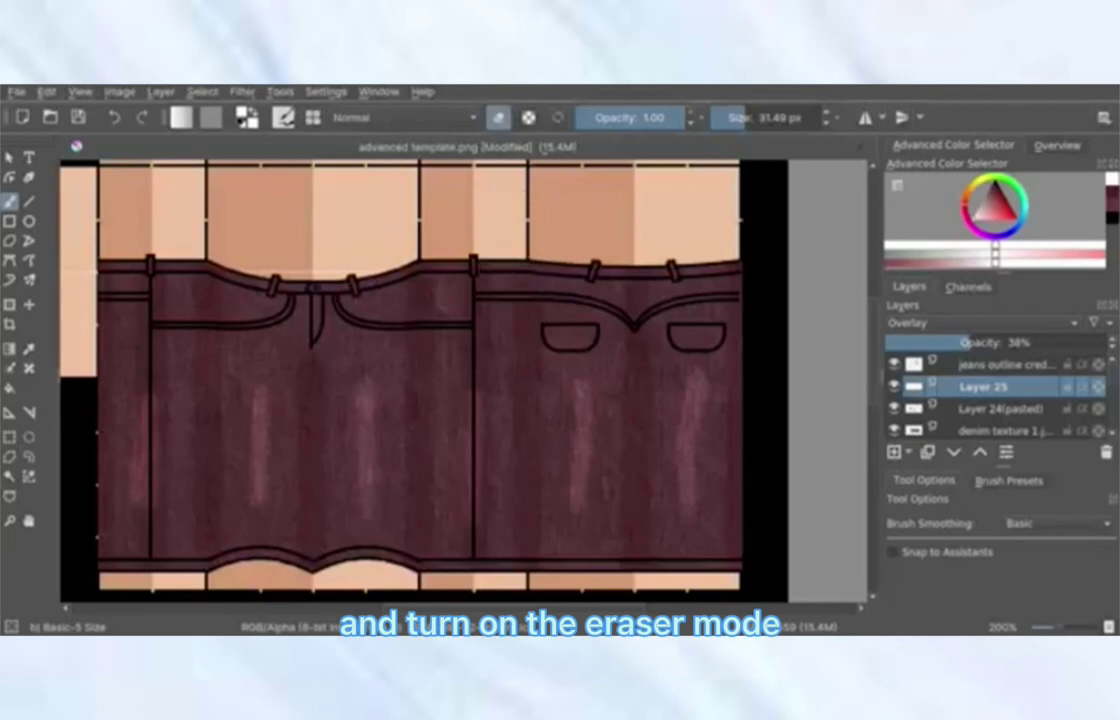
left_click_drag(683, 118, 667, 118)
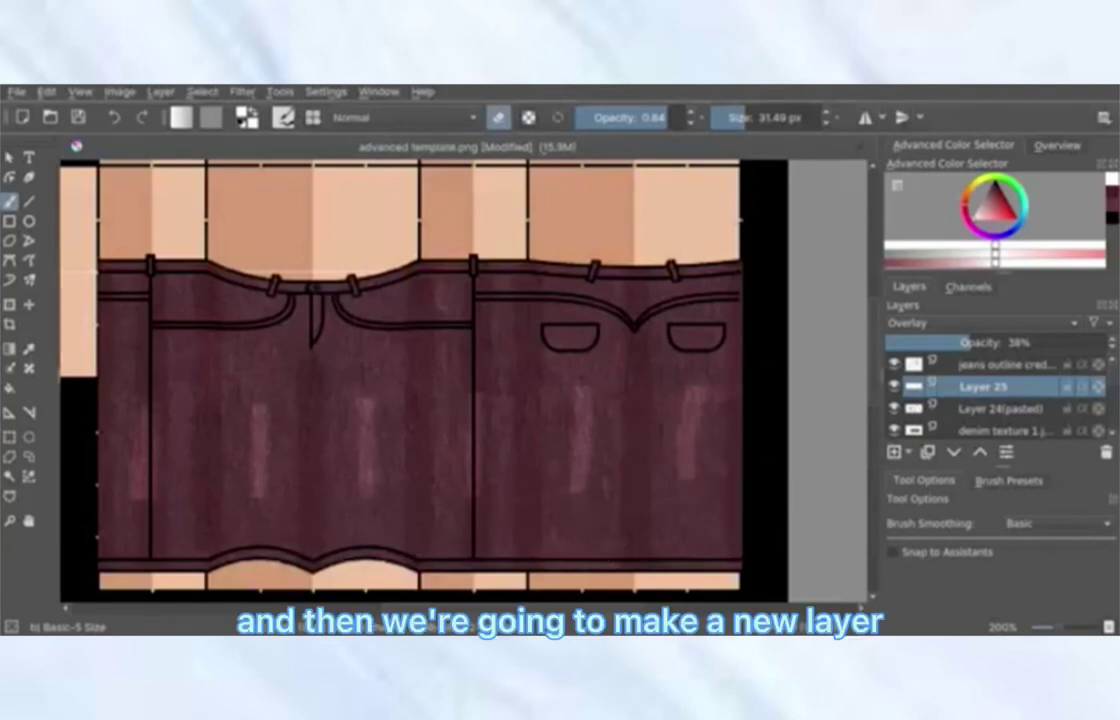
Add a new layer above Layer 25 and set the brush to full opacity and 12.66 px with eraser mode off.
key("Insert")
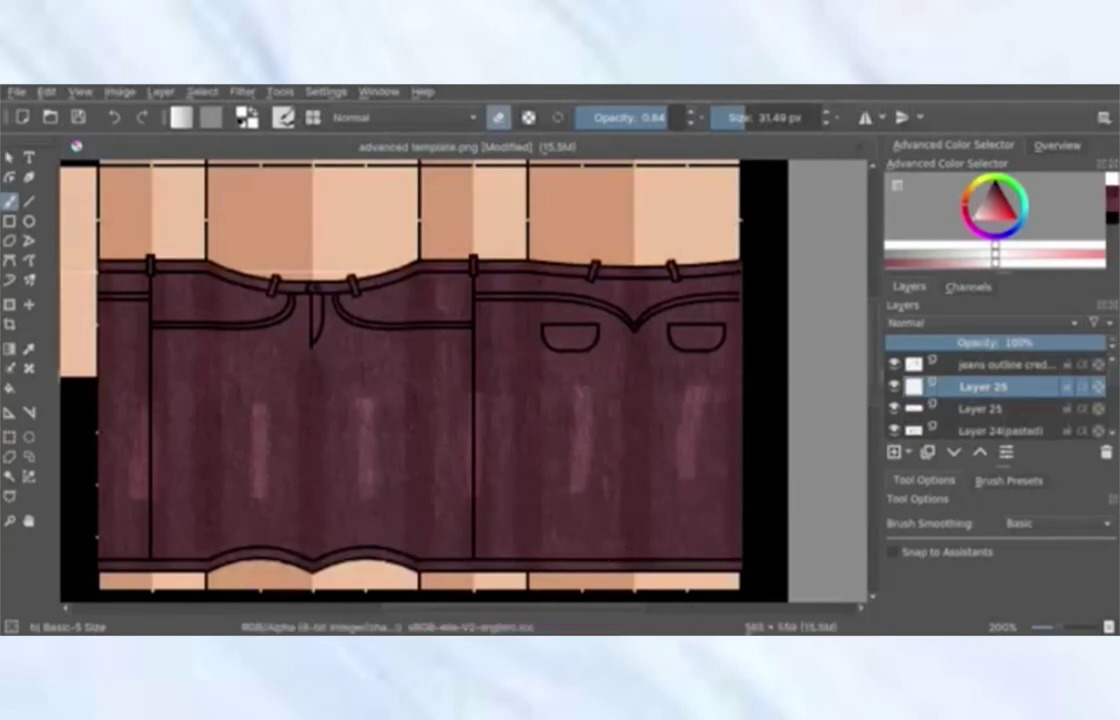
left_click(683, 118)
key("bracketleft")
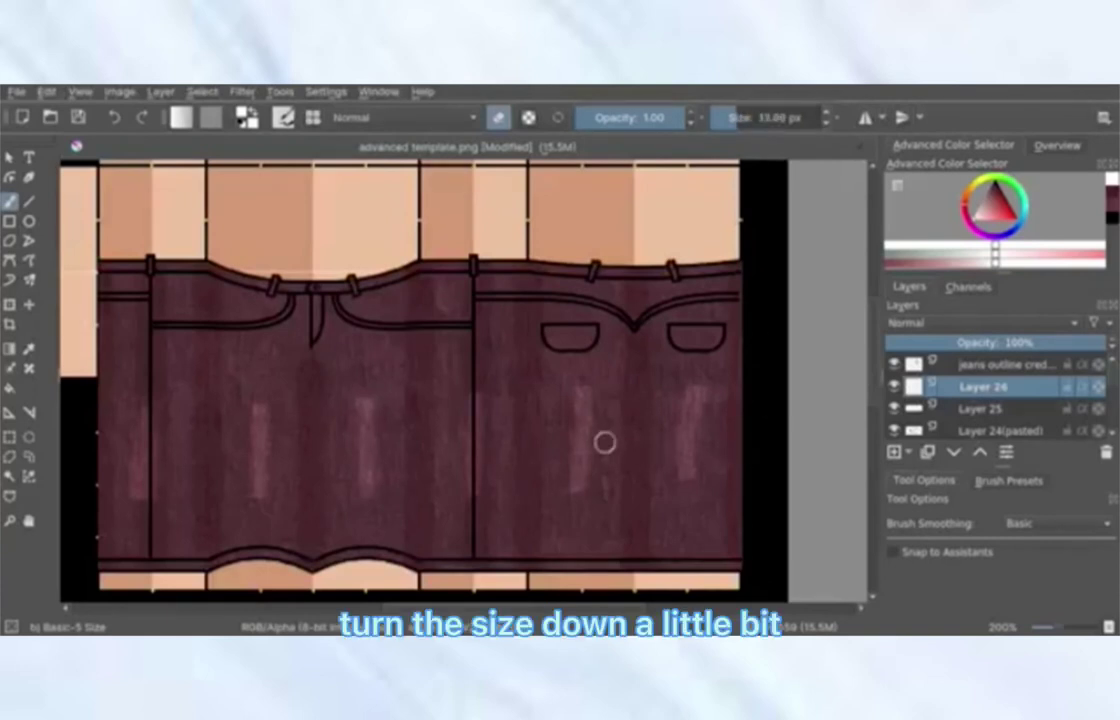
key("bracketleft")
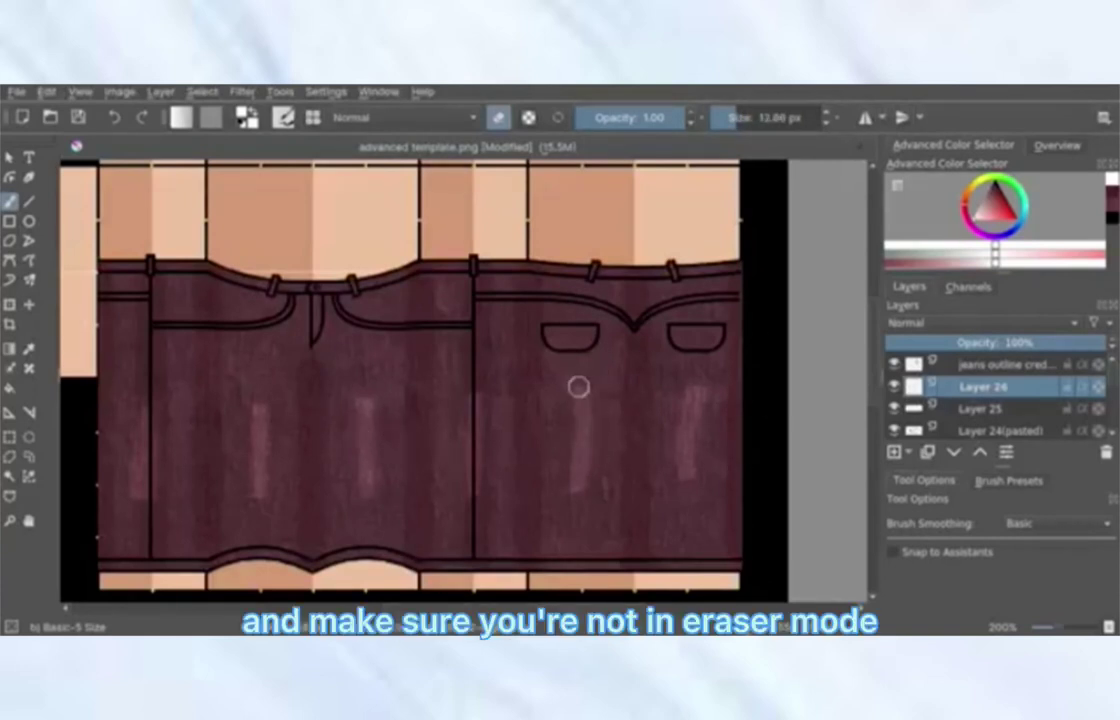
Paint short white vertical strokes over the centre of each highlight on Layer 26.
scroll(700, 425, "up", 2)
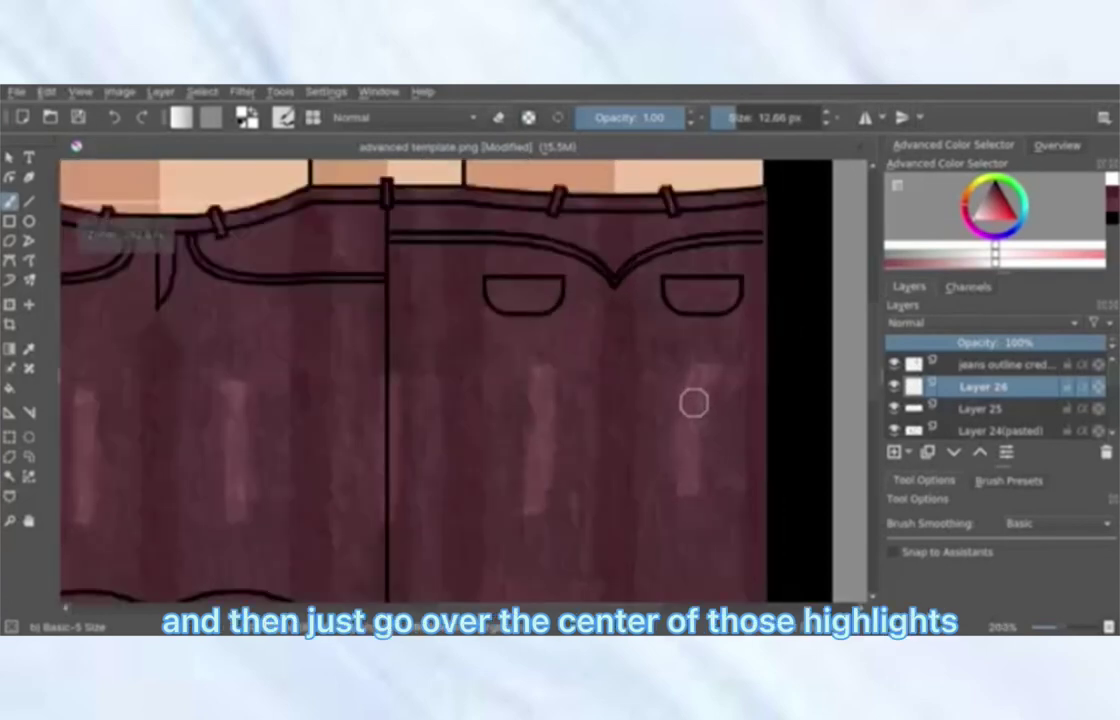
left_click_drag(692, 400, 688, 445)
left_click_drag(543, 424, 538, 470)
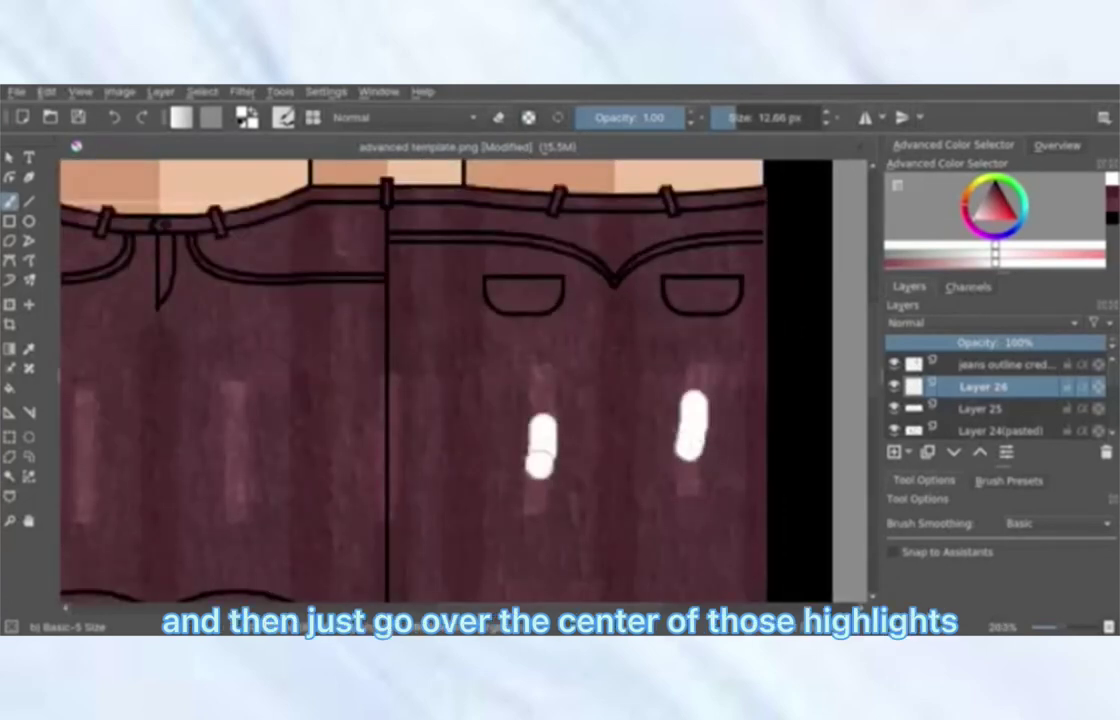
mouse_move(390, 430)
left_mouse_down()
mouse_move(388, 459)
mouse_move(645, 459)
left_mouse_up()
left_click_drag(495, 430, 495, 474)
left_click_drag(342, 440, 342, 481)
left_click_drag(182, 445, 182, 484)
Blur the short white strokes and set Layer 26 to Overlay at 38% opacity.
scroll(386, 500, "down", 2)
left_click(242, 92)
mouse_move(268, 154)
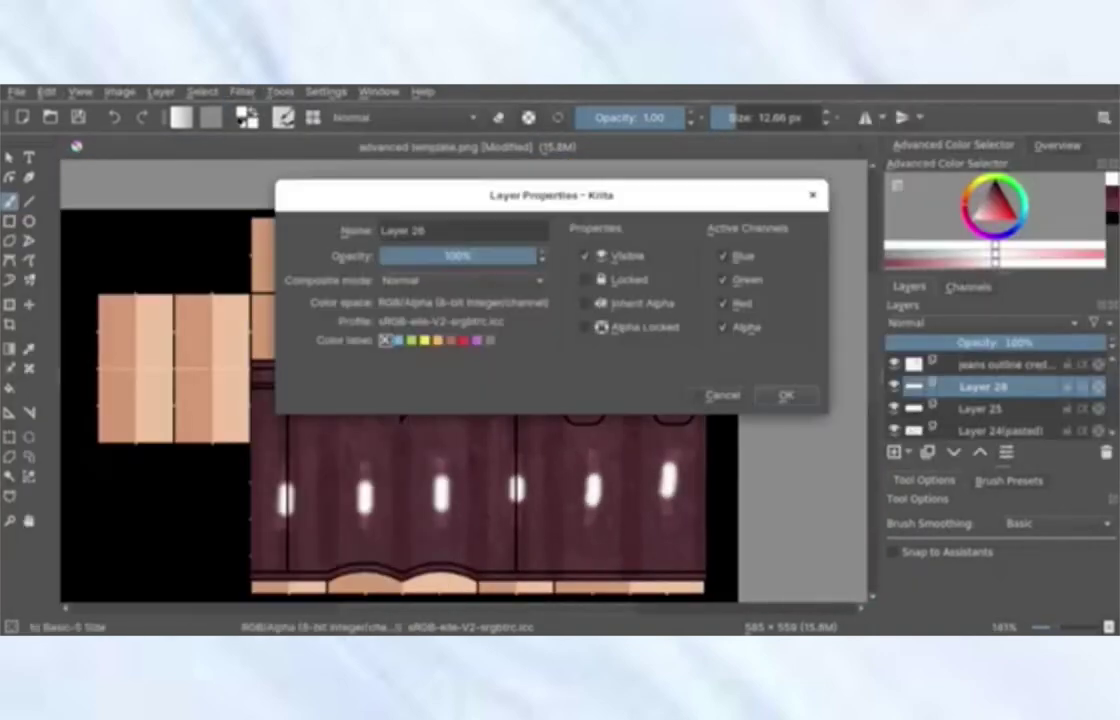
left_click_drag(530, 256, 440, 256)
key("Return")
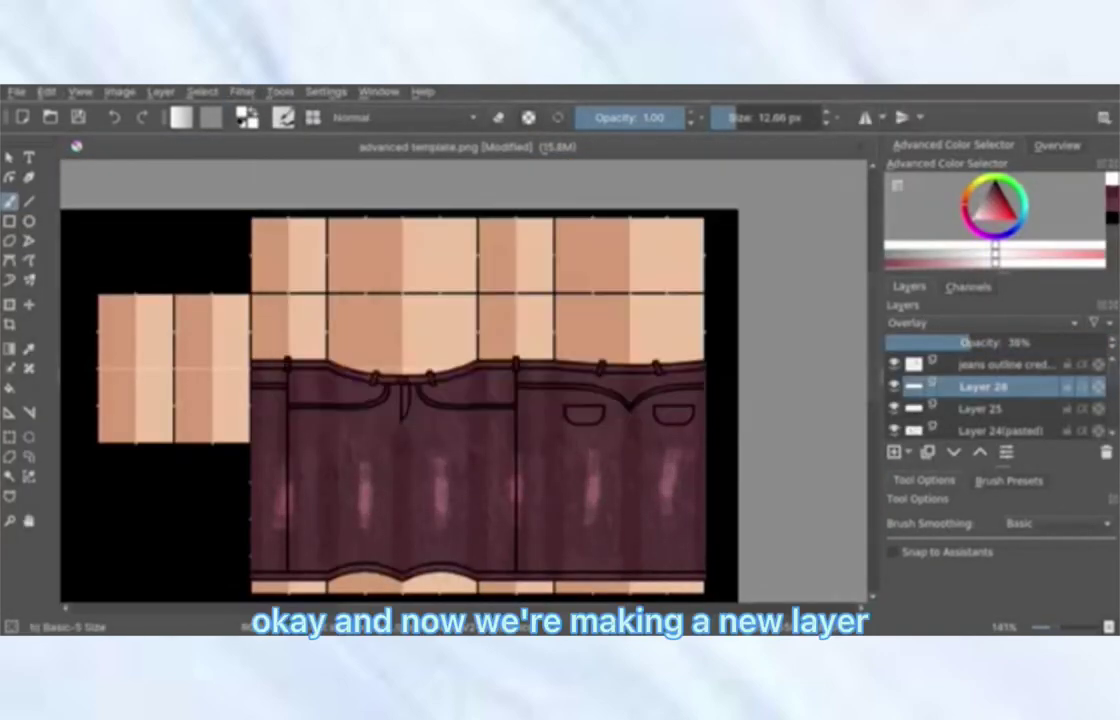
Add a new layer above Layer 26 and paint thick black bands across the jeans' waist and hem with a 44.13 px brush.
key("Insert")
left_click_drag(991, 207, 995, 180)
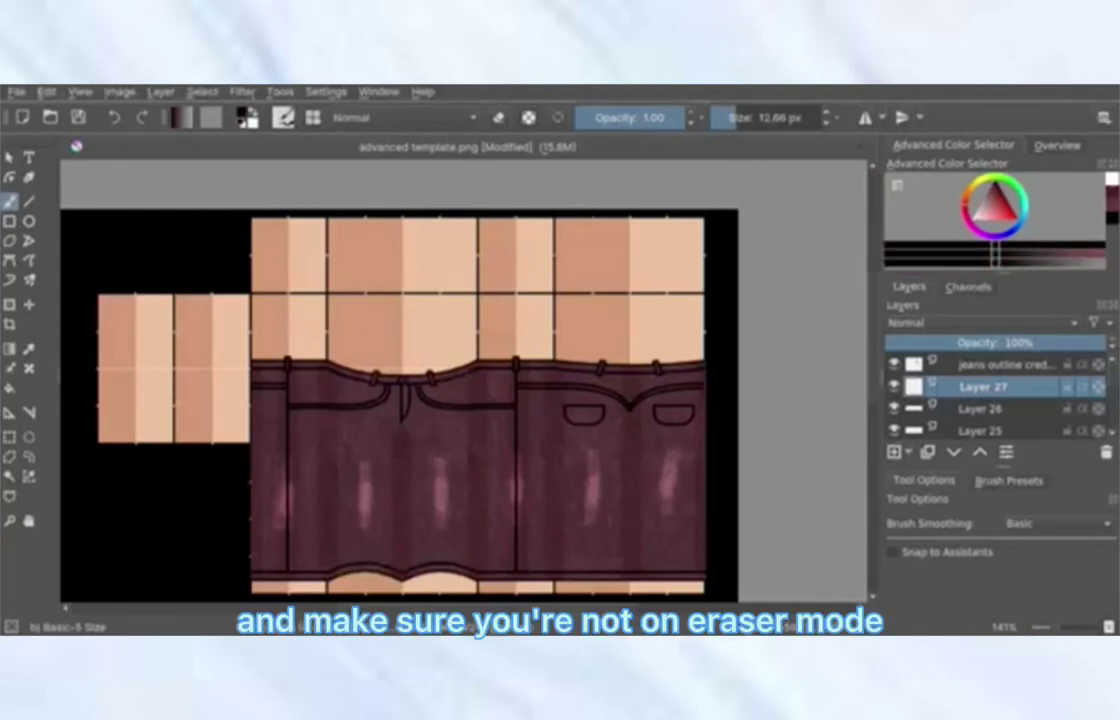
left_click_drag(735, 118, 738, 118)
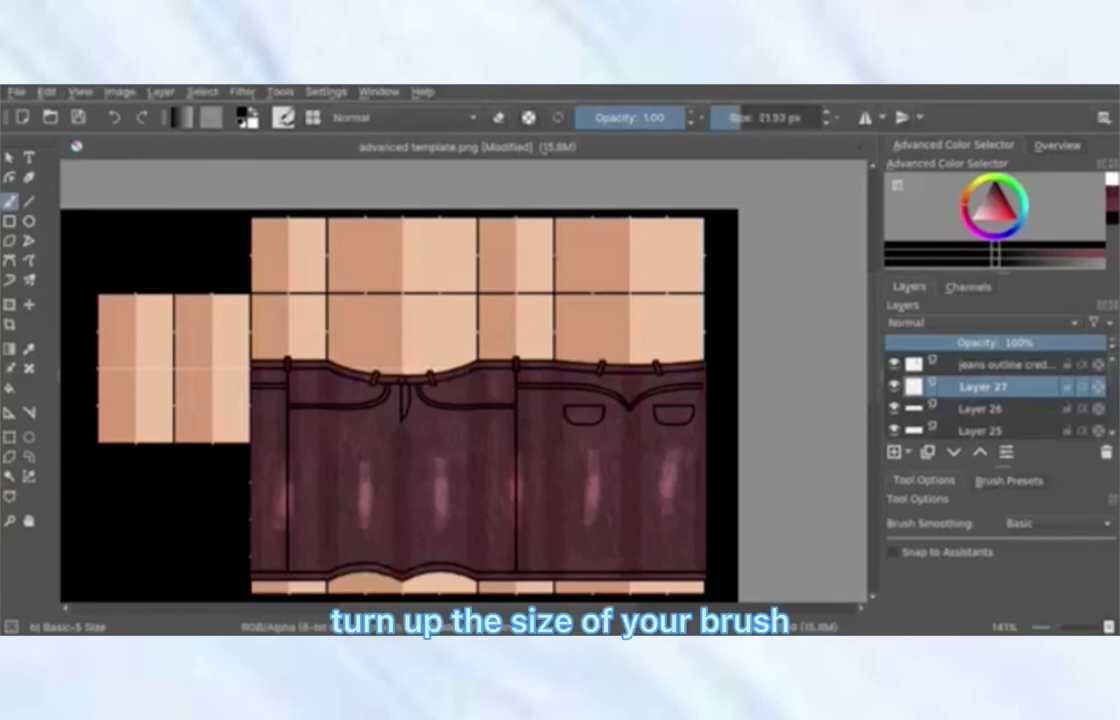
key("bracketright")
key("bracketright")
key("bracketright")
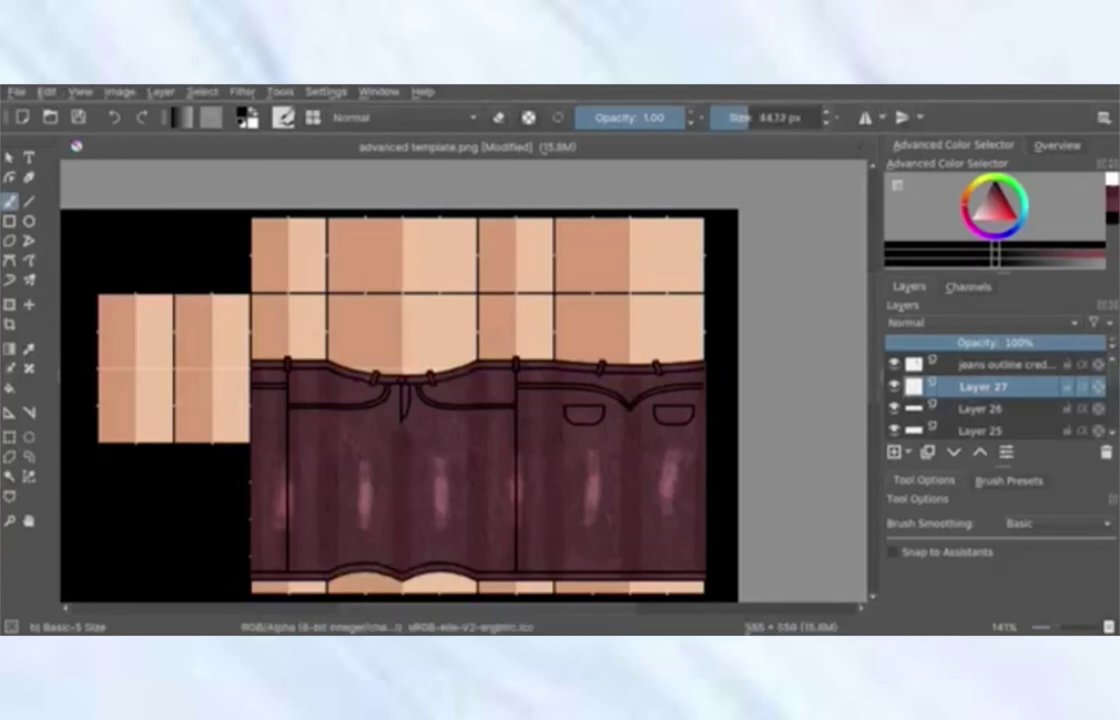
left_click_drag(717, 370, 250, 376)
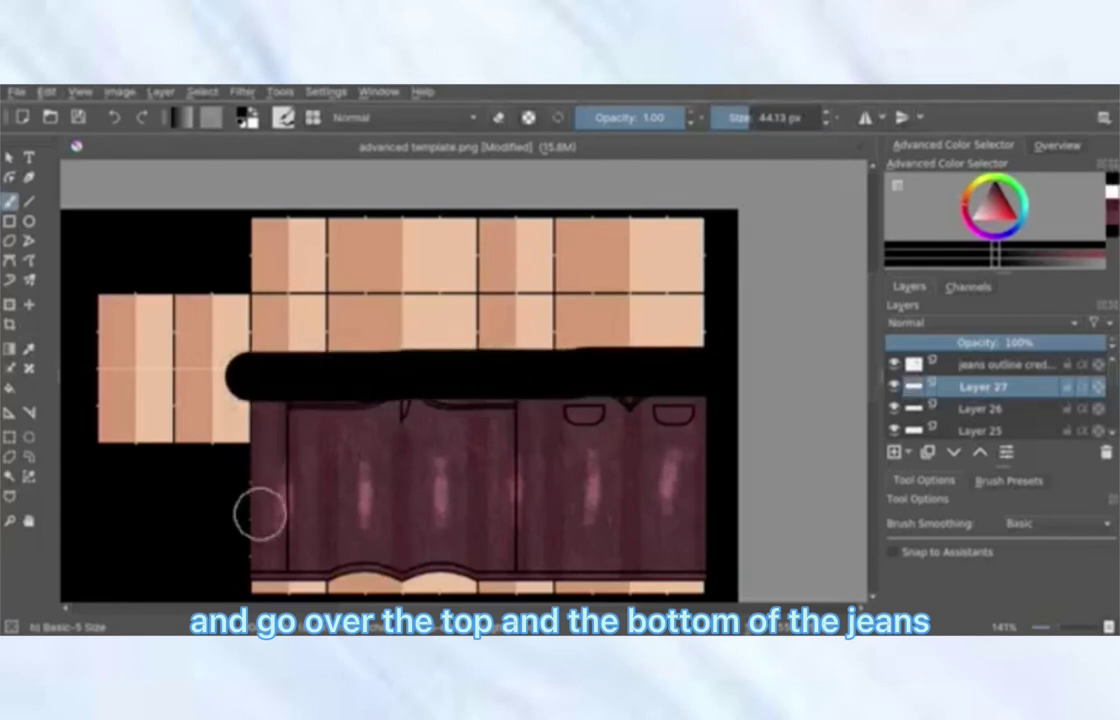
left_click_drag(254, 566, 710, 566)
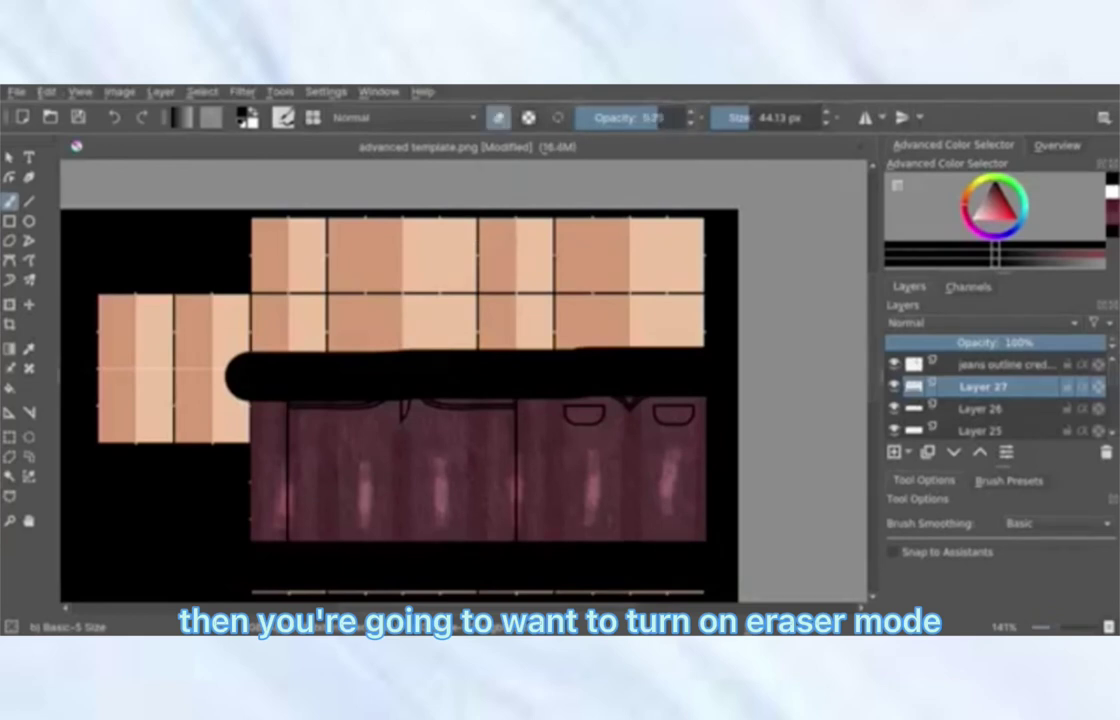
Lightly erase the inner edges of the black bands at 0.81 opacity and undo the stray last strokes.
mouse_move(712, 415)
left_mouse_down()
mouse_move(680, 405)
mouse_move(268, 413)
mouse_move(262, 528)
mouse_move(715, 528)
left_mouse_up()
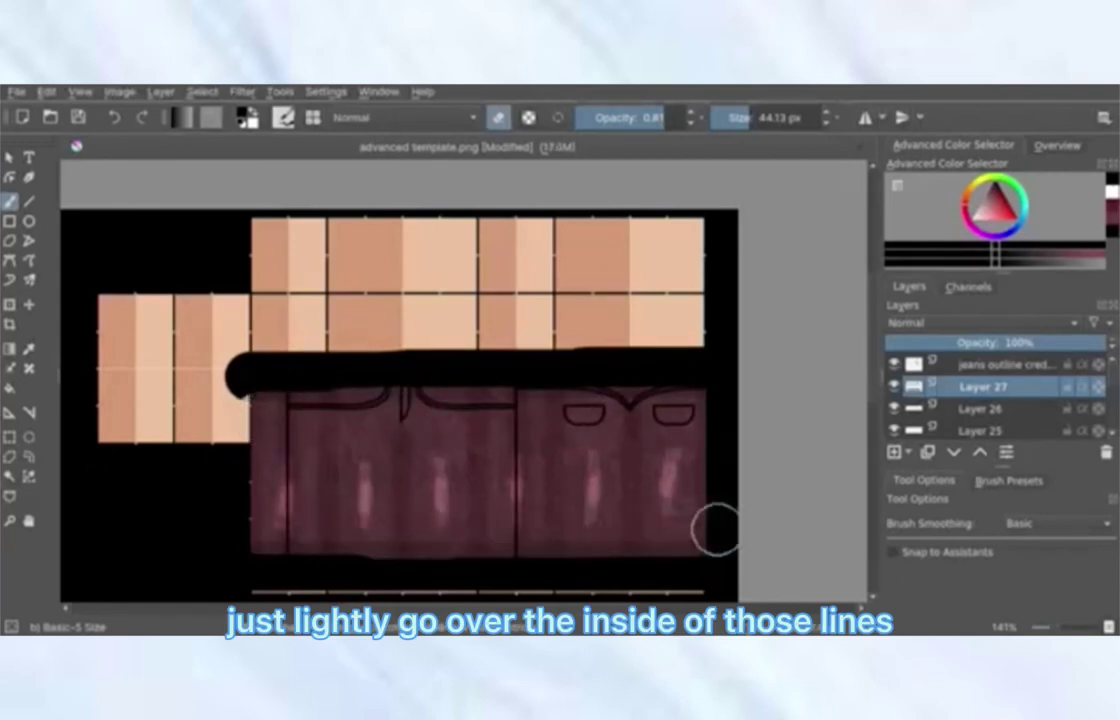
key("ctrl+z")
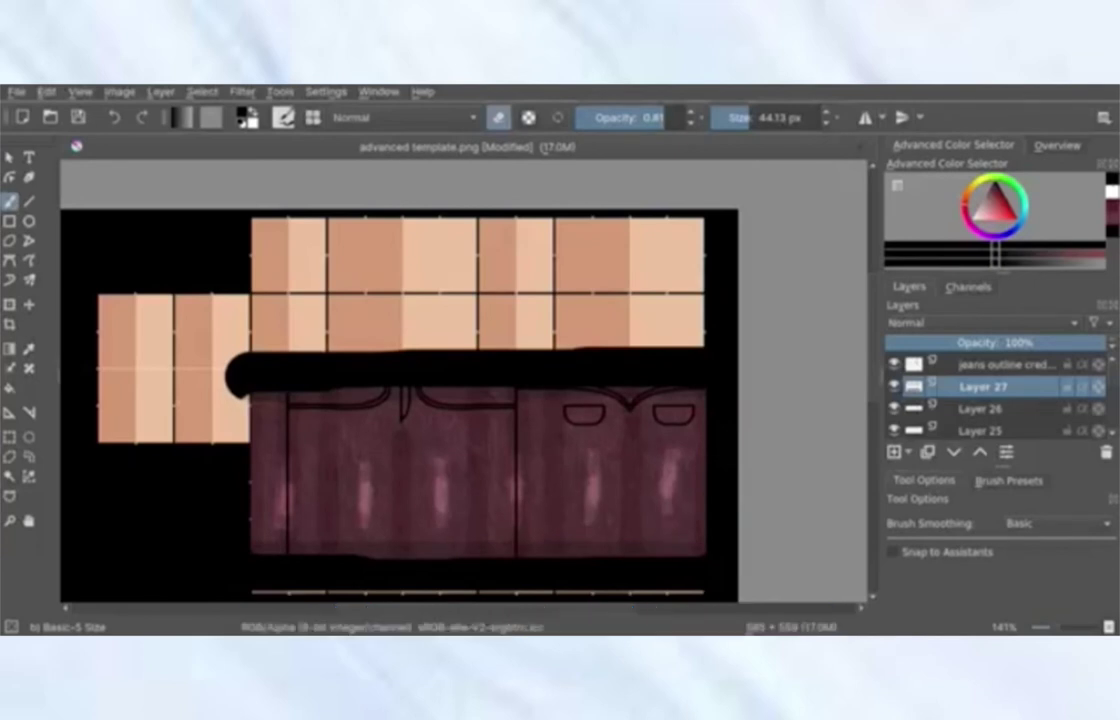
key("ctrl+z")
Soften the black bands with a Gaussian blur of 10.59 px horizontal and vertical radius.
left_click(242, 91)
mouse_move(258, 175)
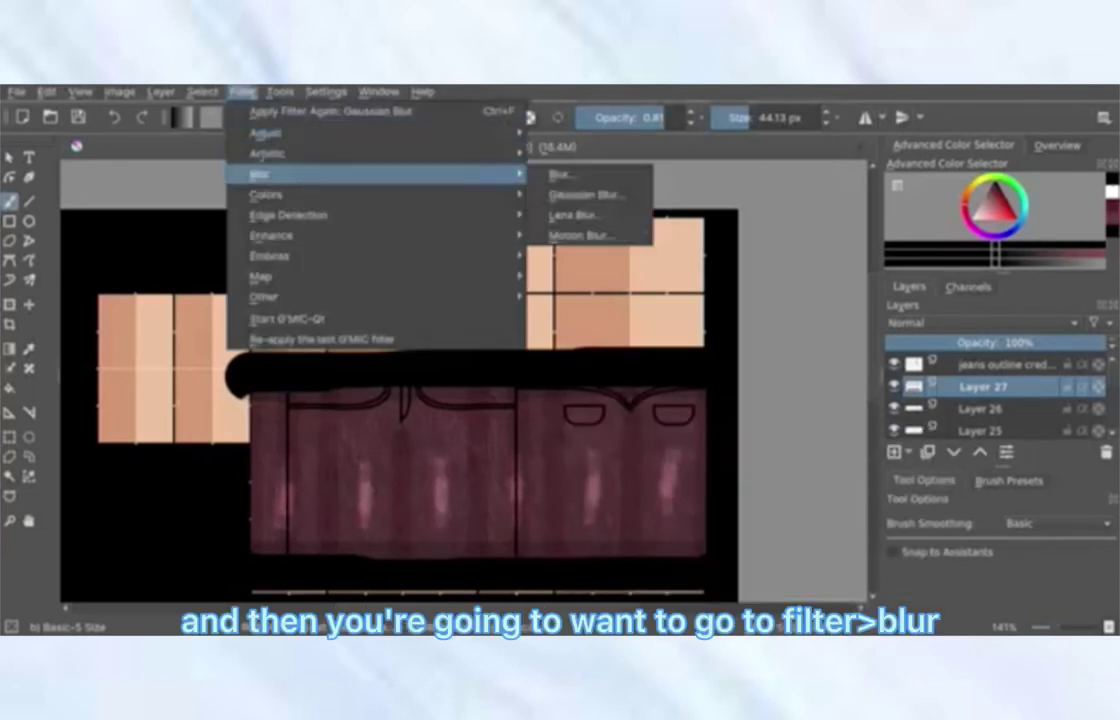
left_click(590, 195)
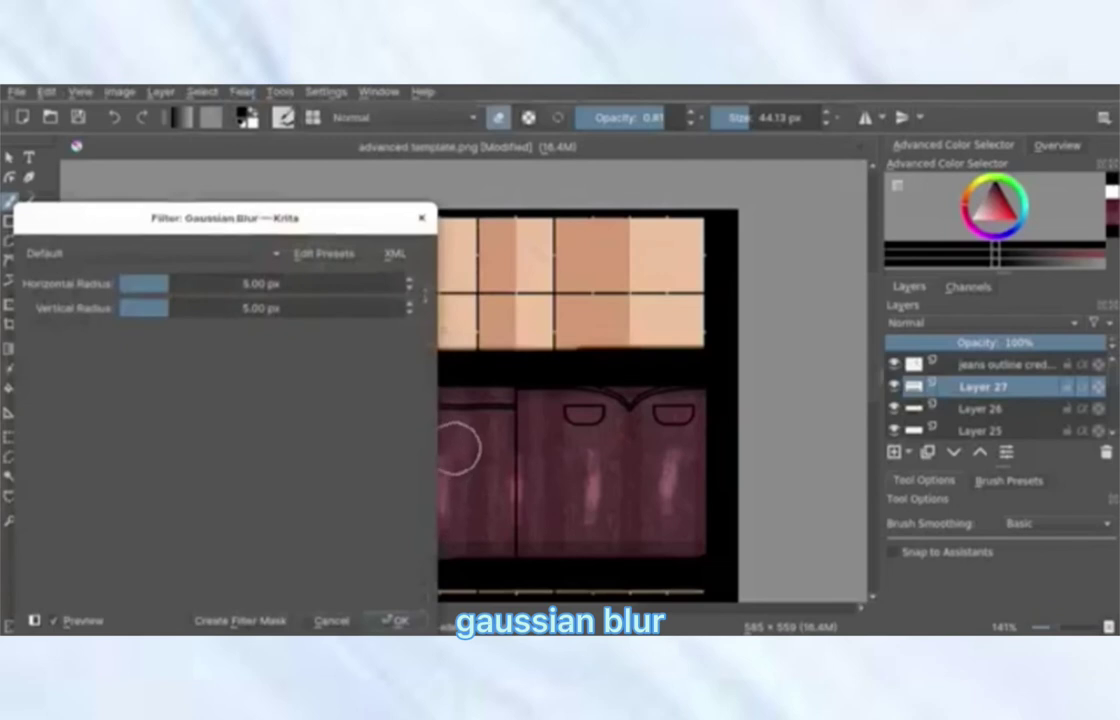
left_click_drag(169, 284, 182, 284)
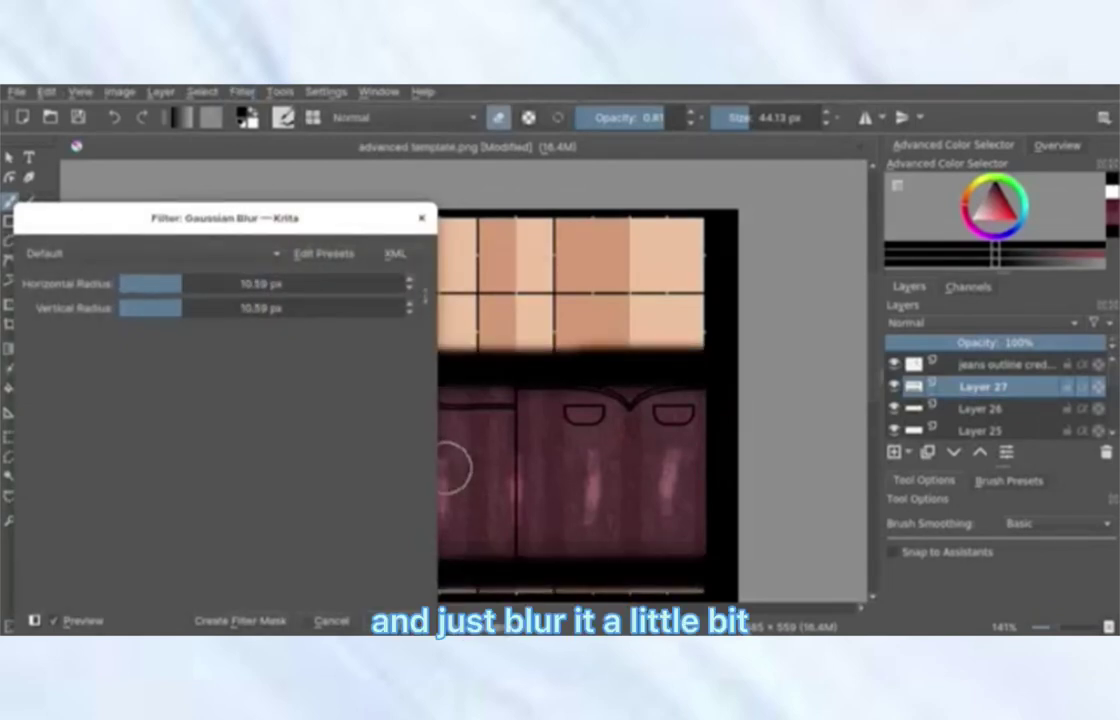
left_click(399, 621)
Set Layer 27's composite mode to Overlay and its opacity to 40%.
right_click(985, 387)
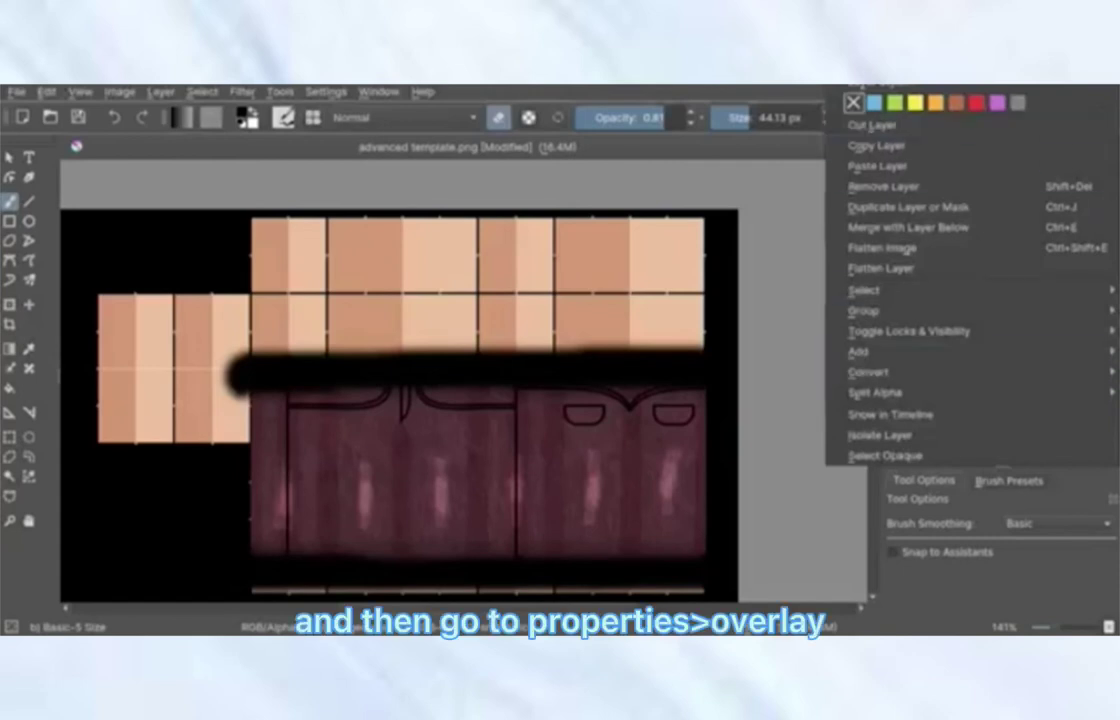
left_click(872, 68)
left_click(460, 280)
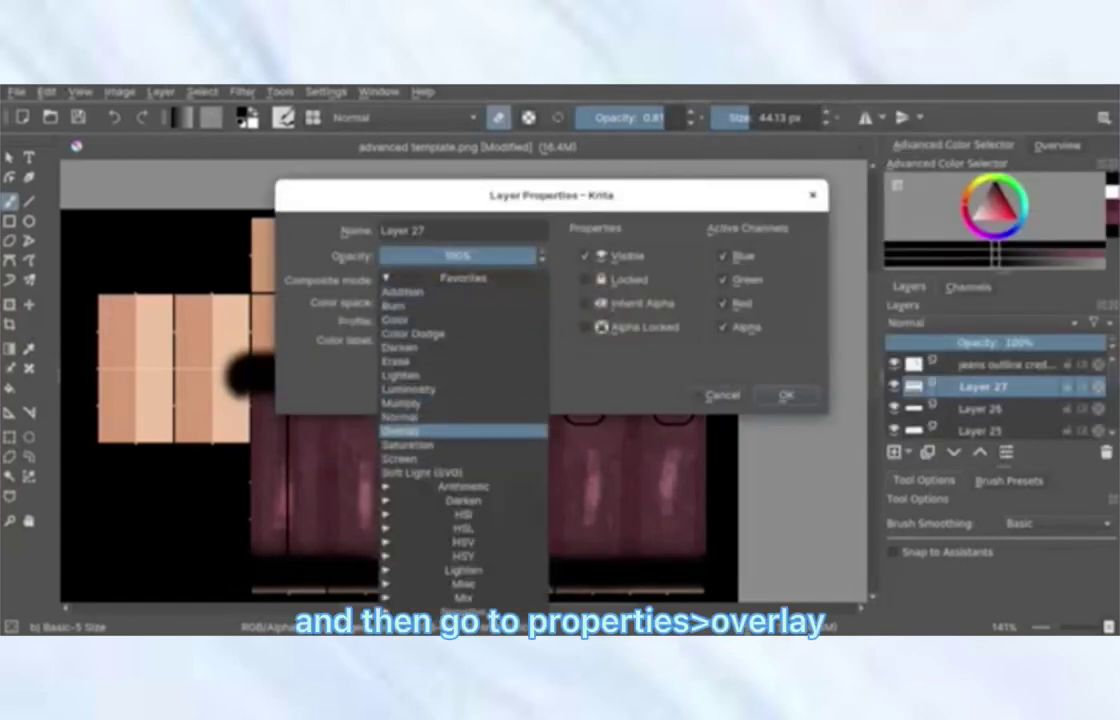
left_click(402, 431)
left_click_drag(533, 256, 458, 256)
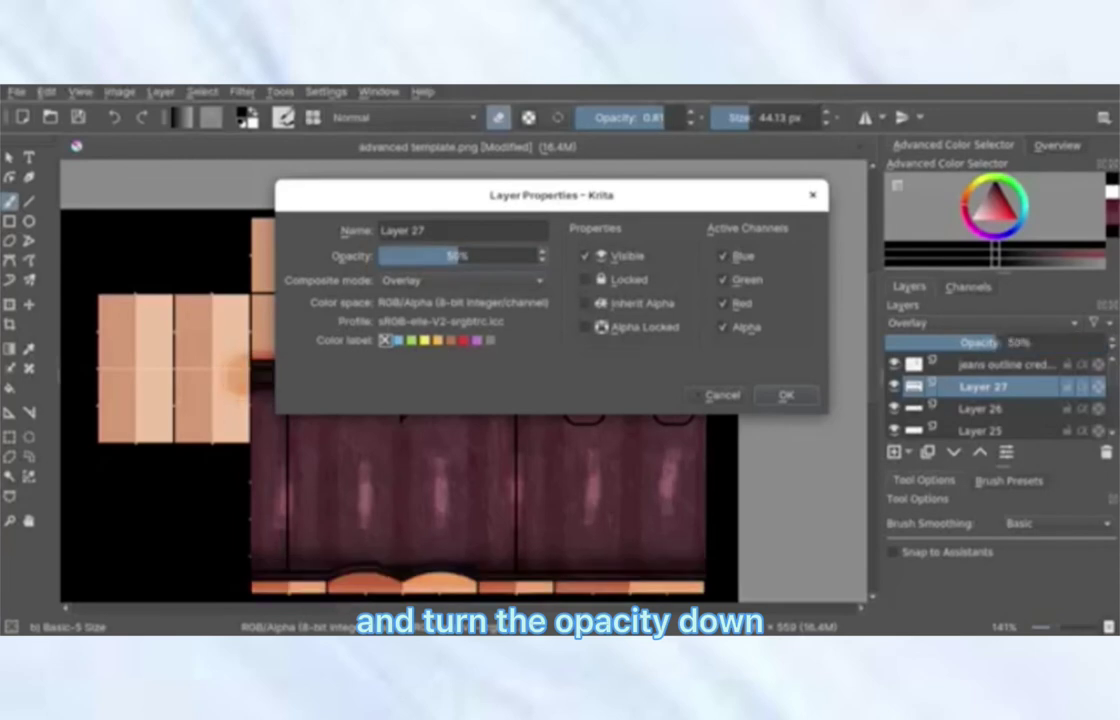
left_click_drag(450, 256, 442, 256)
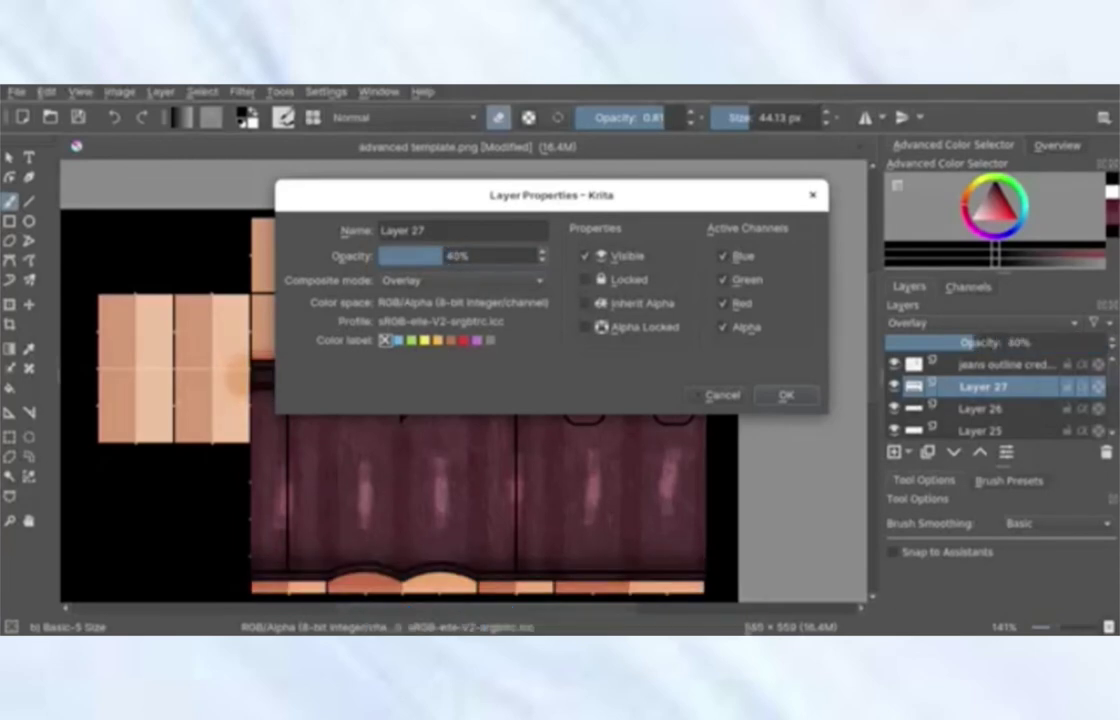
key("Return")
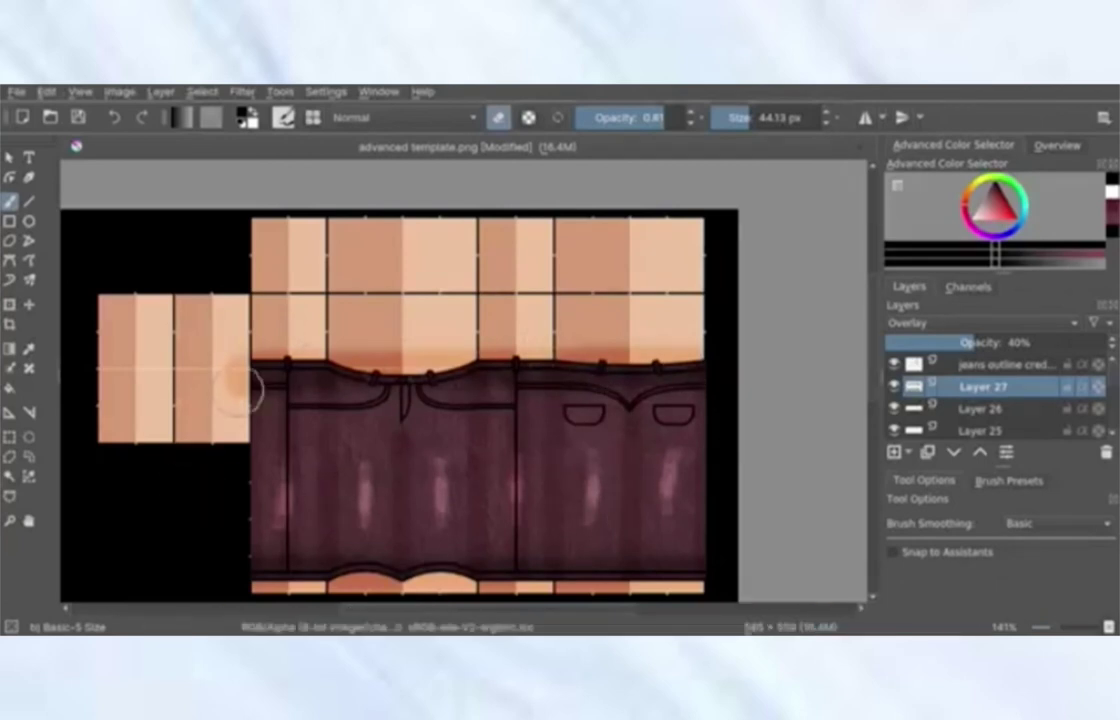
Select the area outside the jeans using Layer 2 and erase Layer 27's shadow spill from the surrounding skin.
scroll(990, 397, "down", 1)
scroll(990, 397, "down", 5)
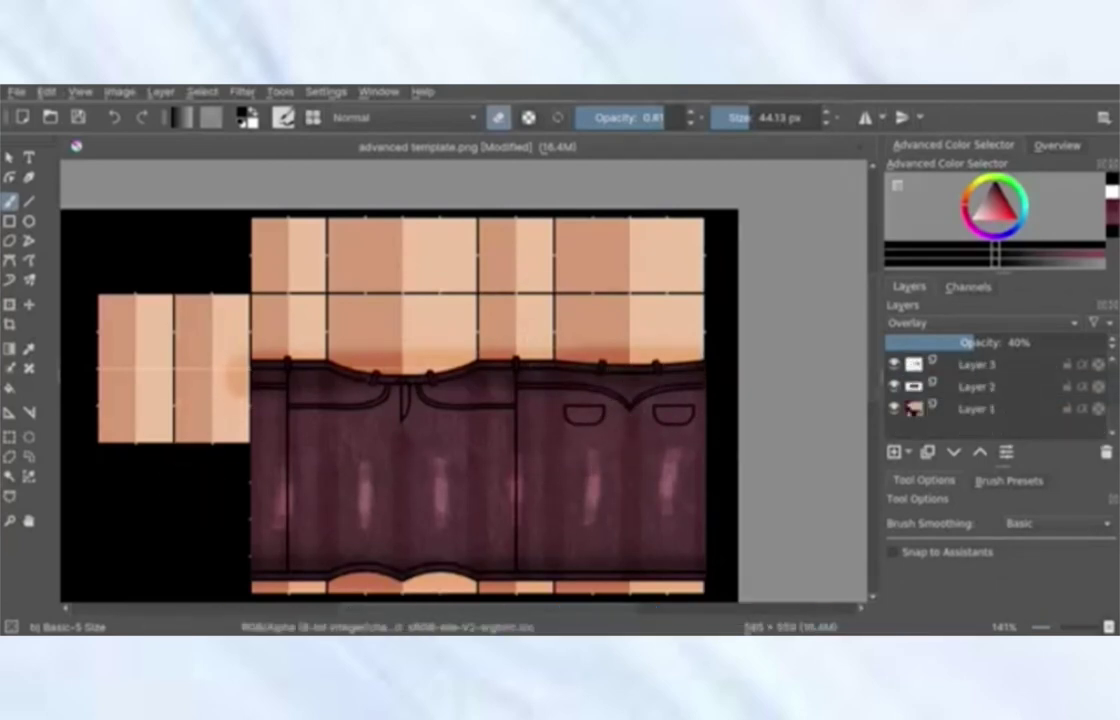
left_click(980, 387)
left_click(10, 477)
right_click(424, 394)
left_click(487, 425)
scroll(985, 390, "up", 6)
left_click(983, 387)
left_click(10, 201)
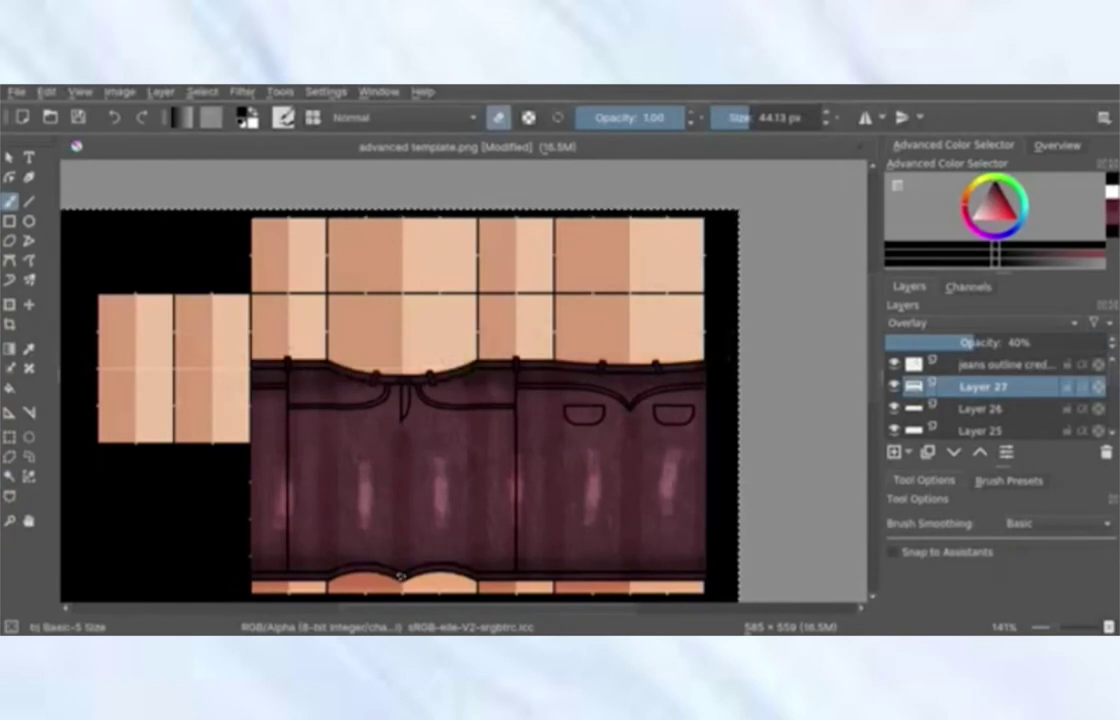
left_click(10, 476)
Add a new layer above Layer 27 and set the brush to 3.40 px for small details.
key("Insert")
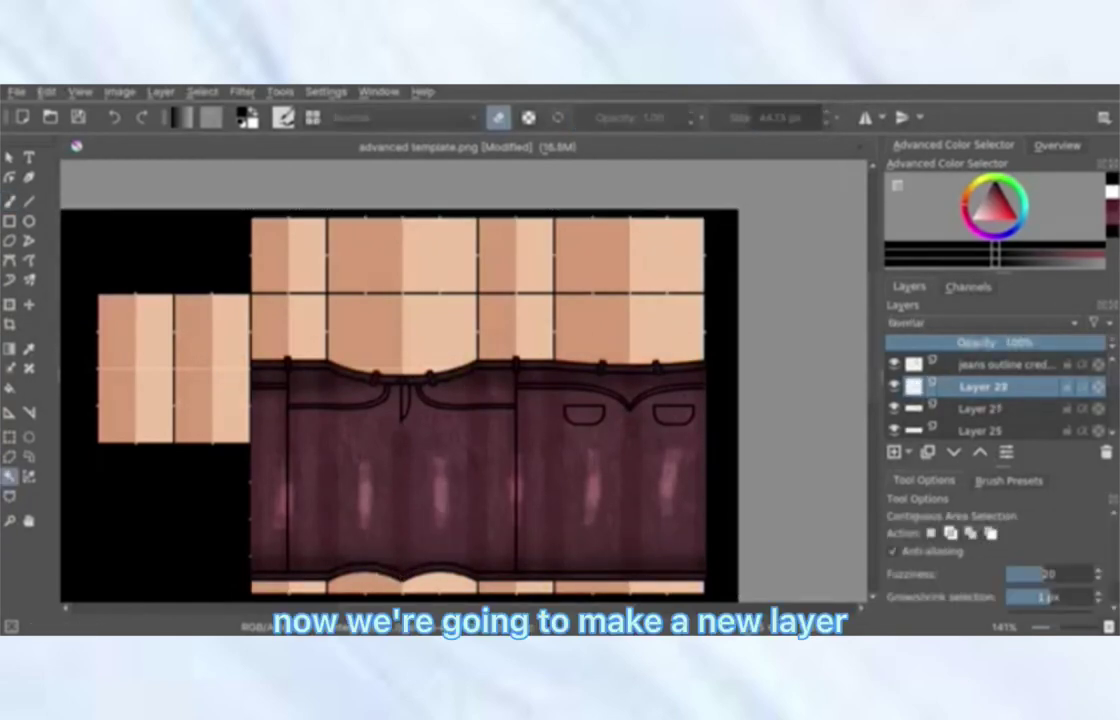
key("b")
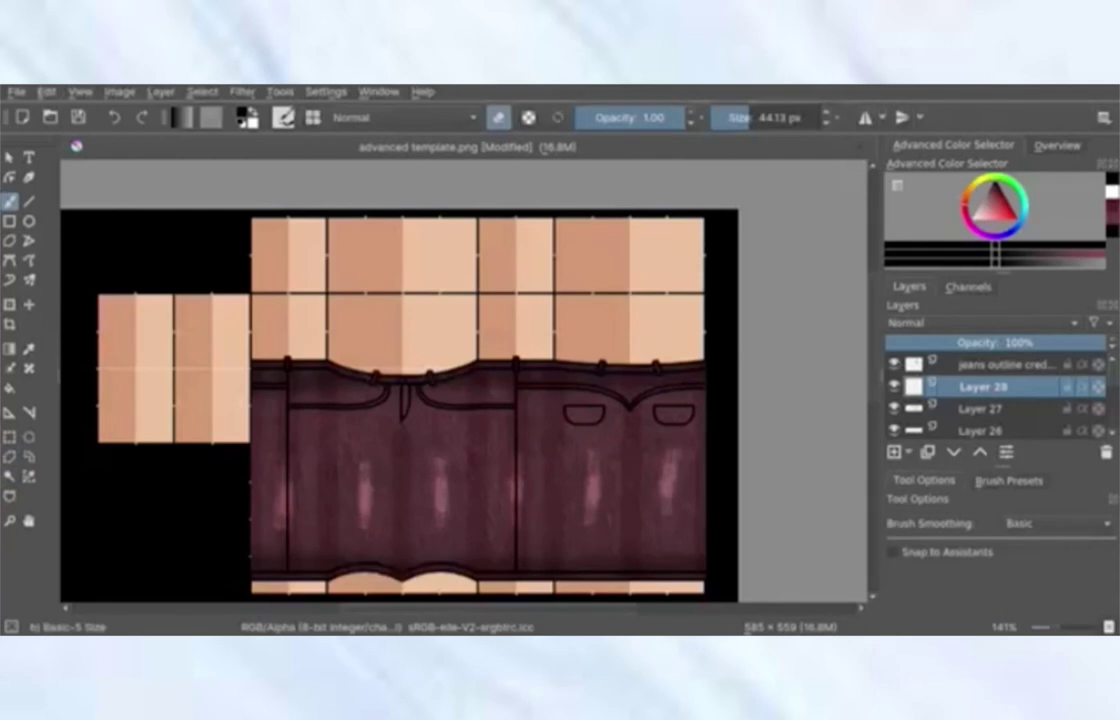
left_click(743, 118)
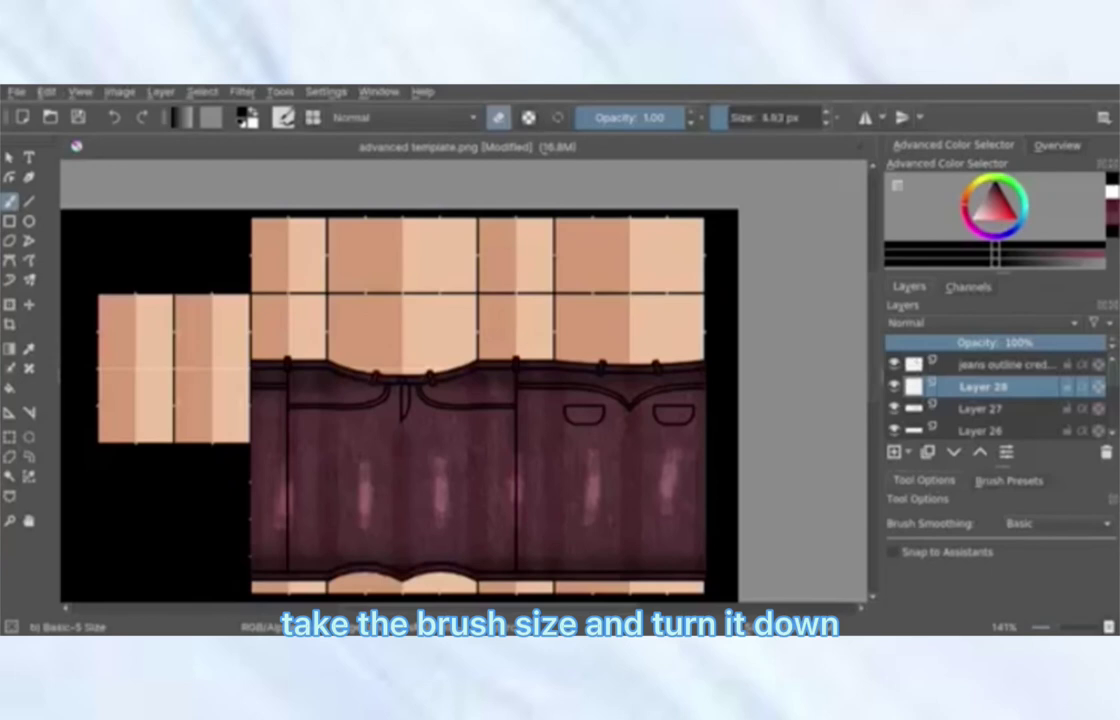
key("bracketleft")
key("bracketleft")
key("bracketleft")
key("bracketleft")
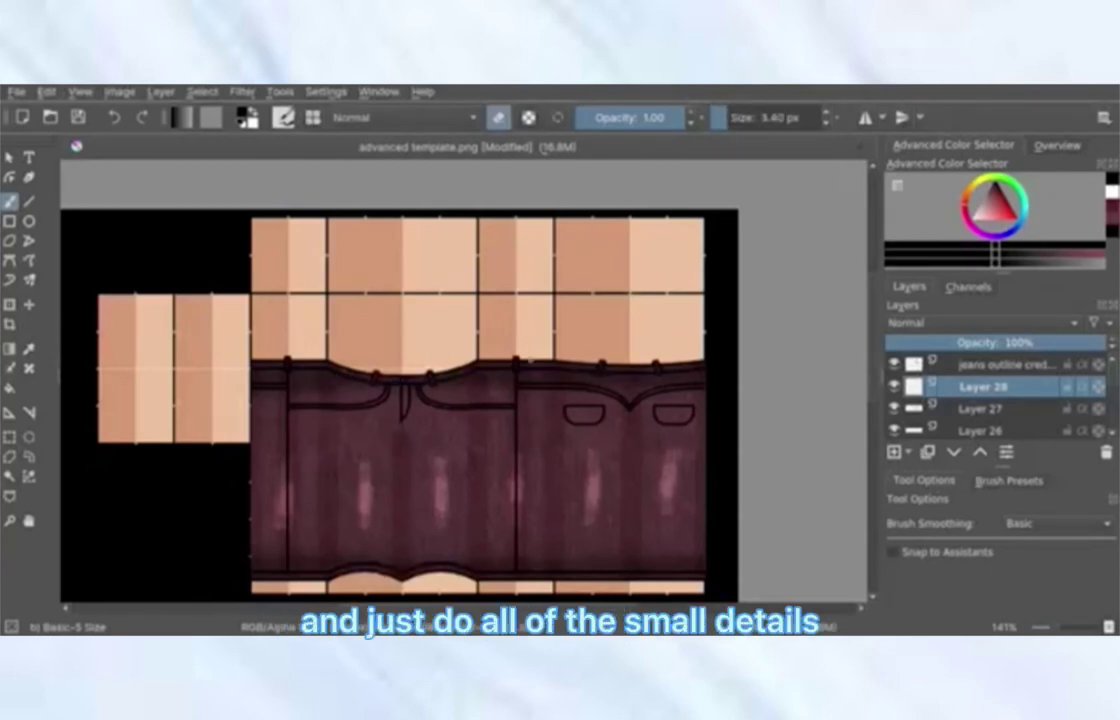
Paint black shading on Layer 28 around the front belt loops, fly and front pocket seams of the jeans.
scroll(245, 396, "up", 6)
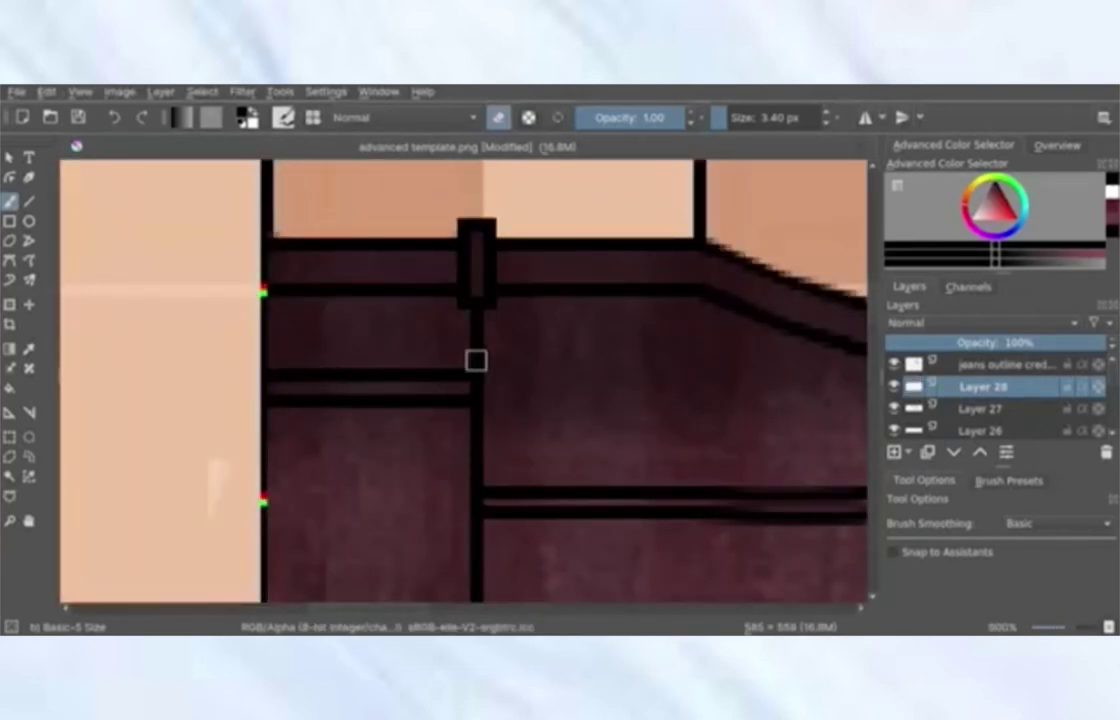
left_click_drag(378, 607, 435, 607)
mouse_move(665, 388)
left_mouse_down()
mouse_move(485, 533)
mouse_move(95, 523)
left_mouse_up()
left_click_drag(692, 342, 692, 368)
left_click_drag(604, 336, 597, 360)
left_click_drag(553, 322, 543, 354)
left_click_drag(435, 607, 482, 607)
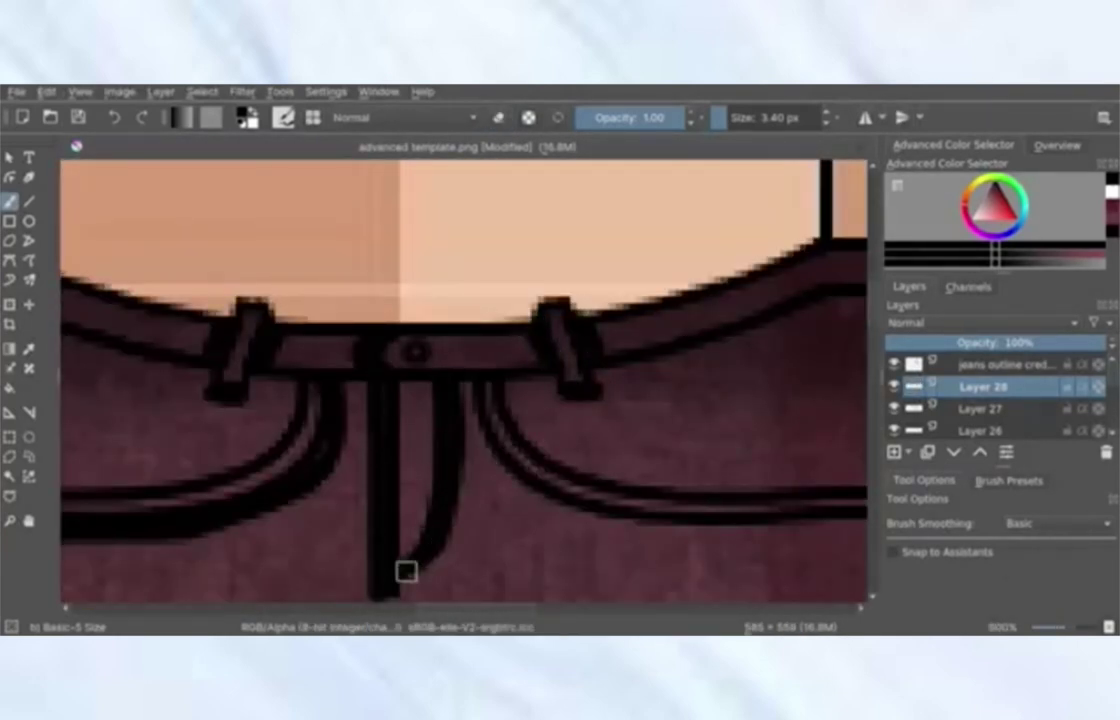
Paint black shading around the back pockets, the back belt loops and the V-shaped yoke seam.
scroll(433, 550, "right", 5)
scroll(680, 300, "right", 4)
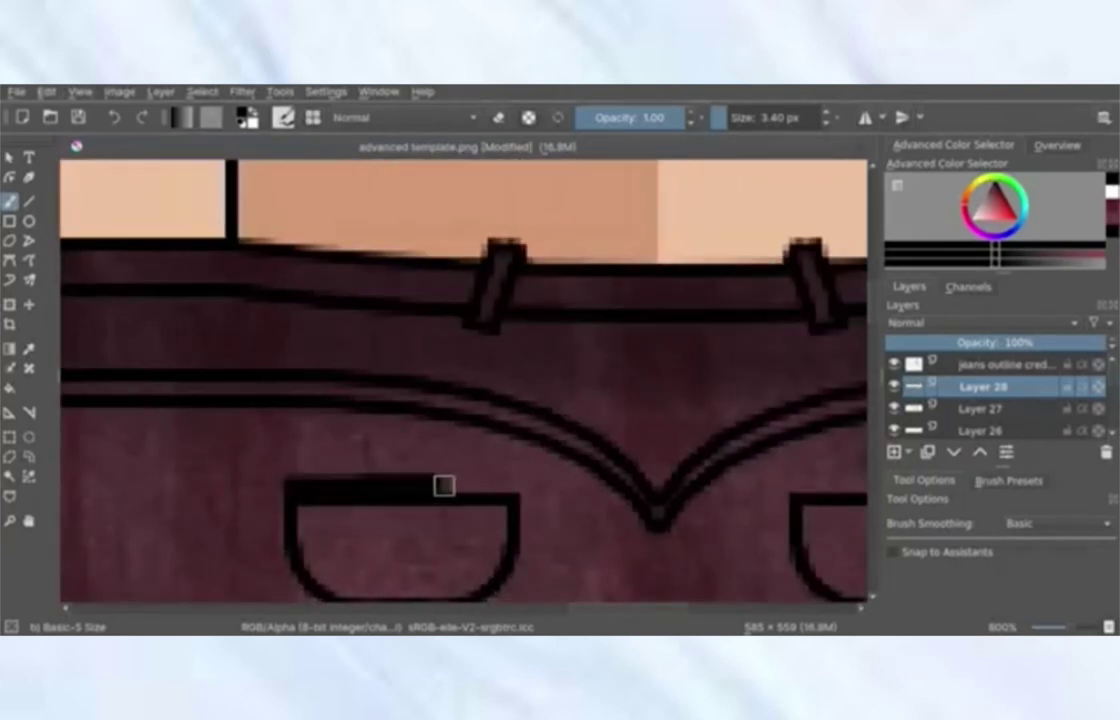
scroll(755, 393, "down", 1)
scroll(732, 240, "left", 4)
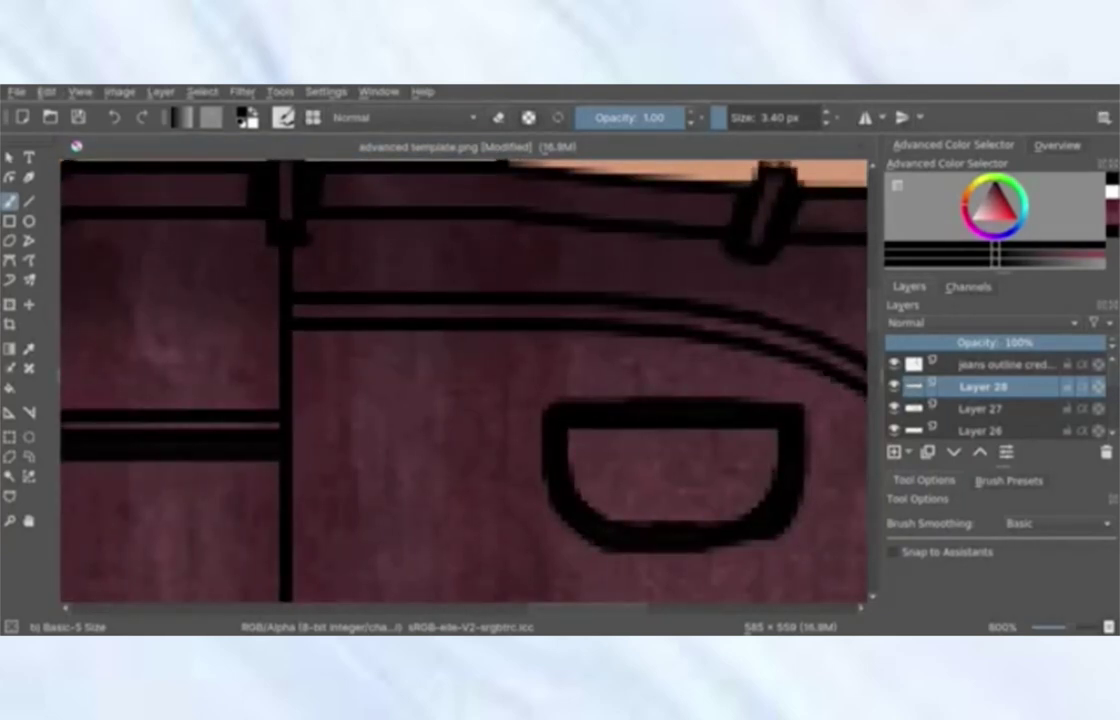
scroll(630, 500, "right", 8)
scroll(475, 410, "down", 1)
scroll(122, 352, "left", 3)
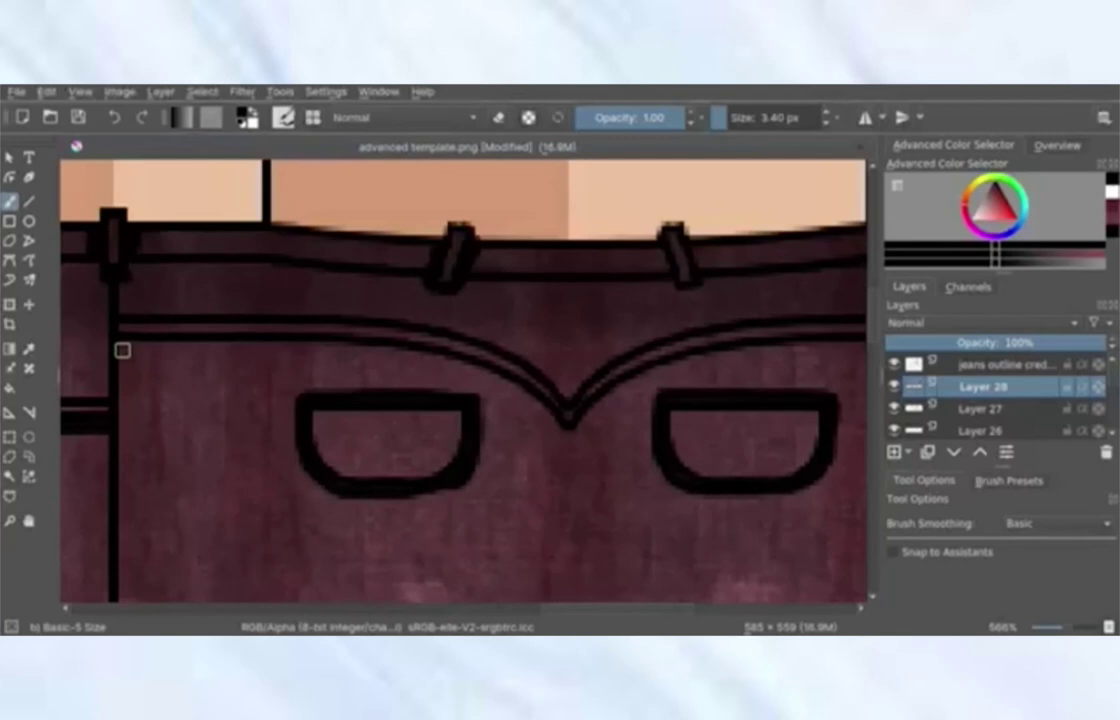
scroll(520, 322, "right", 3)
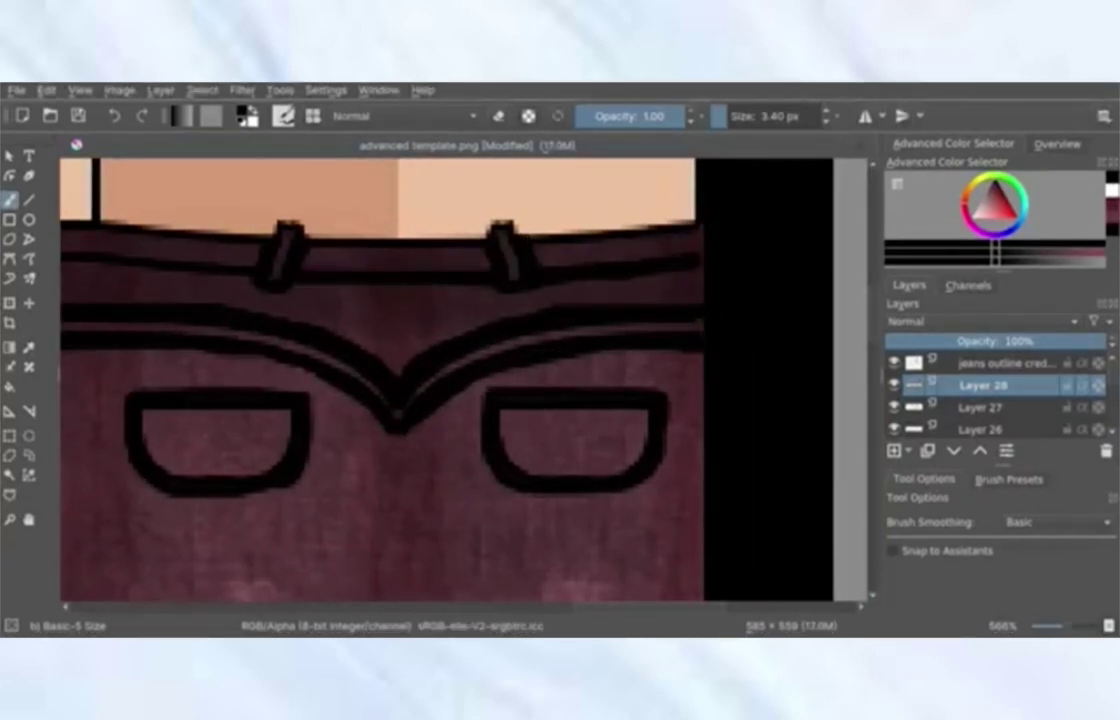
Add black shading strokes along the waistband across the front and back of the jeans.
scroll(352, 348, "left", 8)
scroll(292, 322, "left", 10)
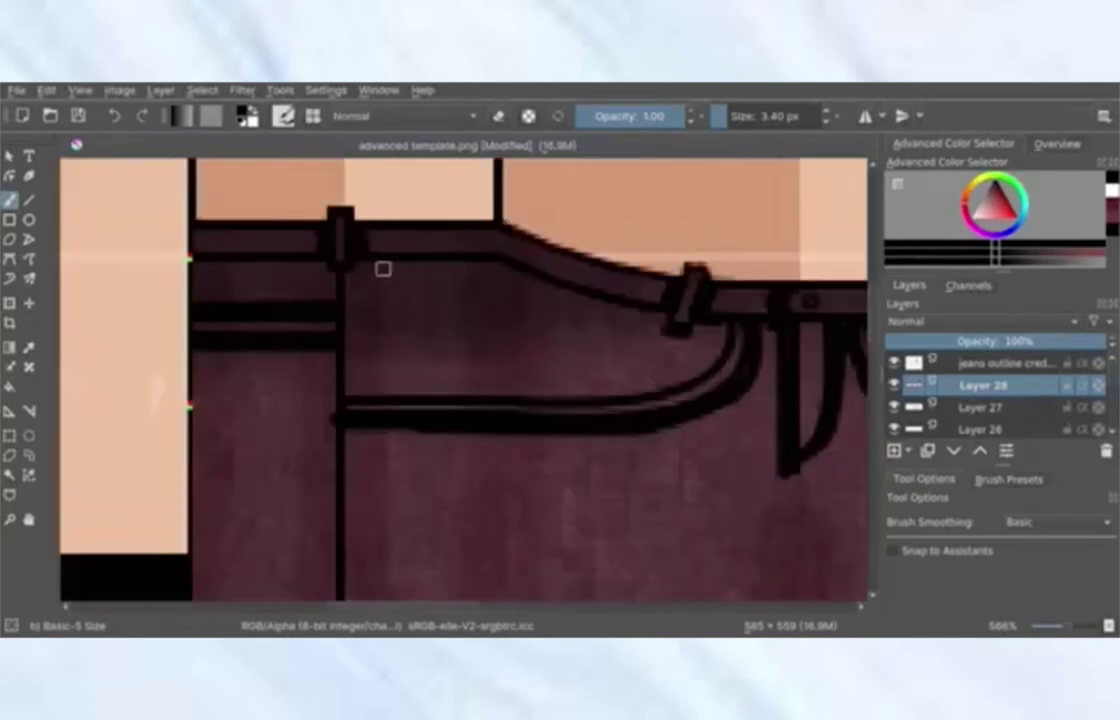
mouse_move(298, 226)
left_mouse_down()
mouse_move(573, 258)
mouse_move(662, 284)
left_mouse_up()
scroll(662, 286, "right", 6)
left_click_drag(752, 237, 648, 268)
scroll(640, 270, "right", 6)
left_click_drag(418, 232, 582, 238)
scroll(448, 252, "down", 6)
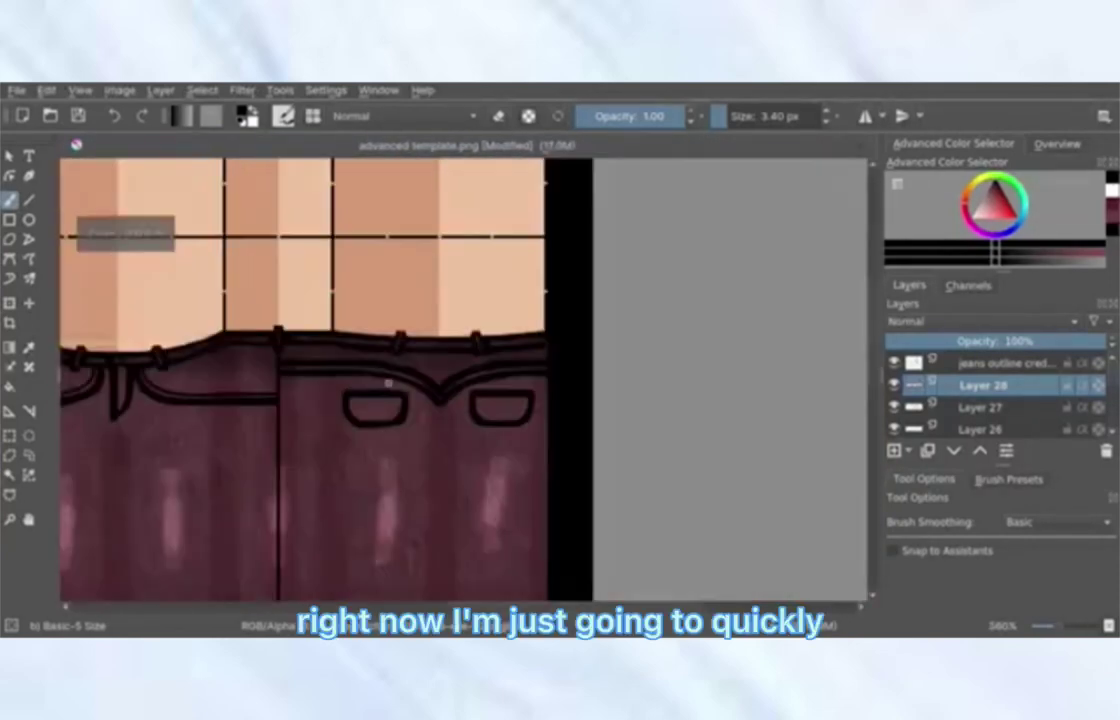
Try to recolour the jeans outline layer with an HSV/HSL adjustment, raising its lightness to 50.
scroll(455, 380, "left", 5)
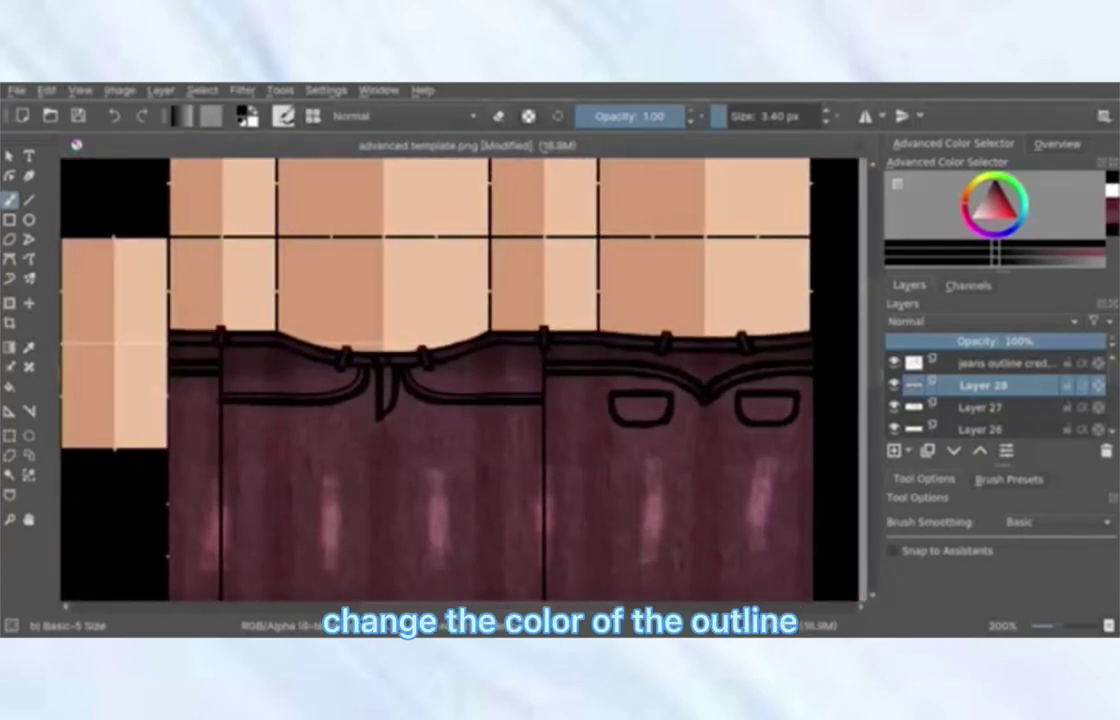
left_click(1005, 363)
left_click(242, 90)
mouse_move(267, 131)
left_click(590, 275)
left_click_drag(220, 358, 354, 358)
left_click_drag(220, 307, 296, 307)
left_click_drag(354, 358, 296, 358)
left_click_drag(296, 307, 202, 307)
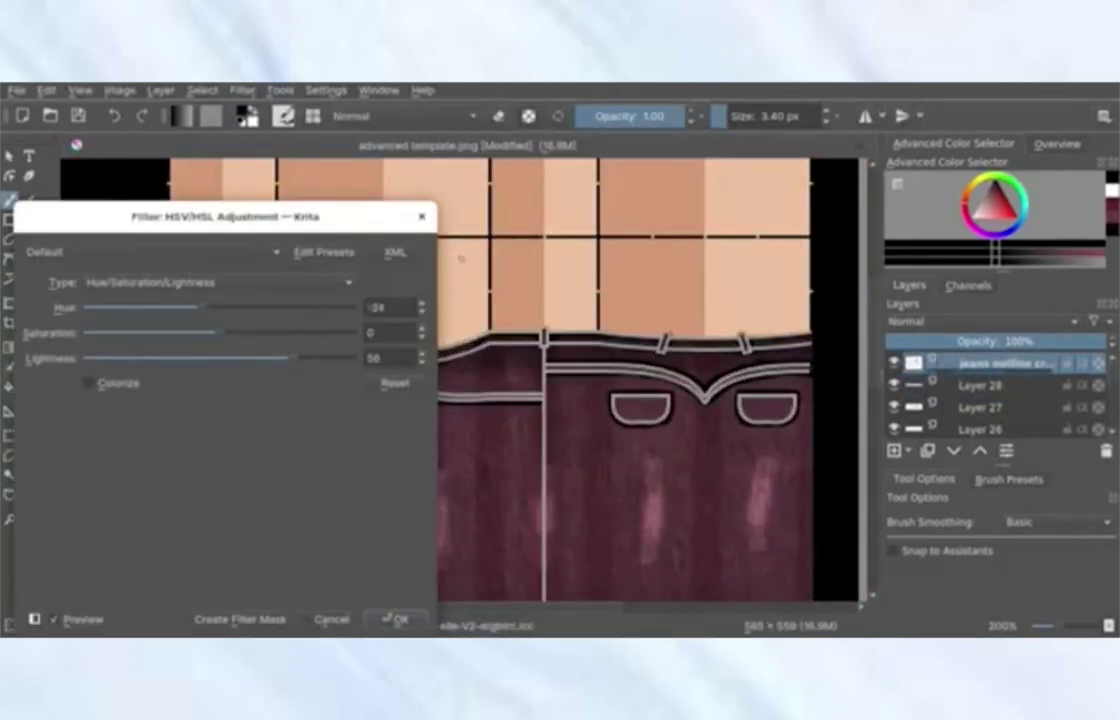
left_click(395, 619)
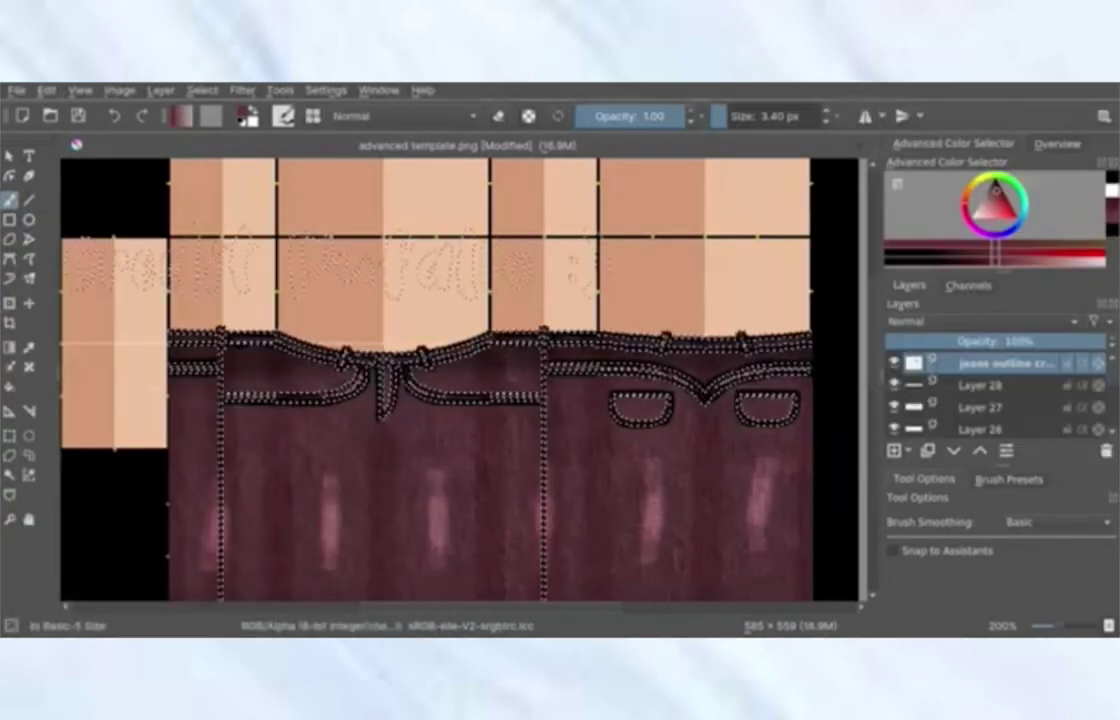
Recolour the jeans outline to dark maroon with an HSV/HSL adjustment.
scroll(281, 418, "down", 1)
left_click(803, 116)
key("ctrl+shift+a")
scroll(366, 457, "up", 1)
left_click(9, 475)
left_click(242, 90)
mouse_move(267, 131)
left_click(590, 275)
mouse_move(220, 358)
left_mouse_down()
mouse_move(192, 358)
mouse_move(270, 320)
left_mouse_up()
left_click(395, 619)
Paint more black shading on Layer 28 inside the waistband, using a 2.91 px brush.
left_click(982, 385)
scroll(190, 336, "up", 4)
left_click(9, 200)
left_click(735, 116)
left_click(725, 116)
key("ctrl+z")
left_click(275, 320, "ctrl")
left_click_drag(190, 320, 595, 390)
left_click_drag(415, 606, 360, 606)
left_click_drag(327, 273, 415, 274)
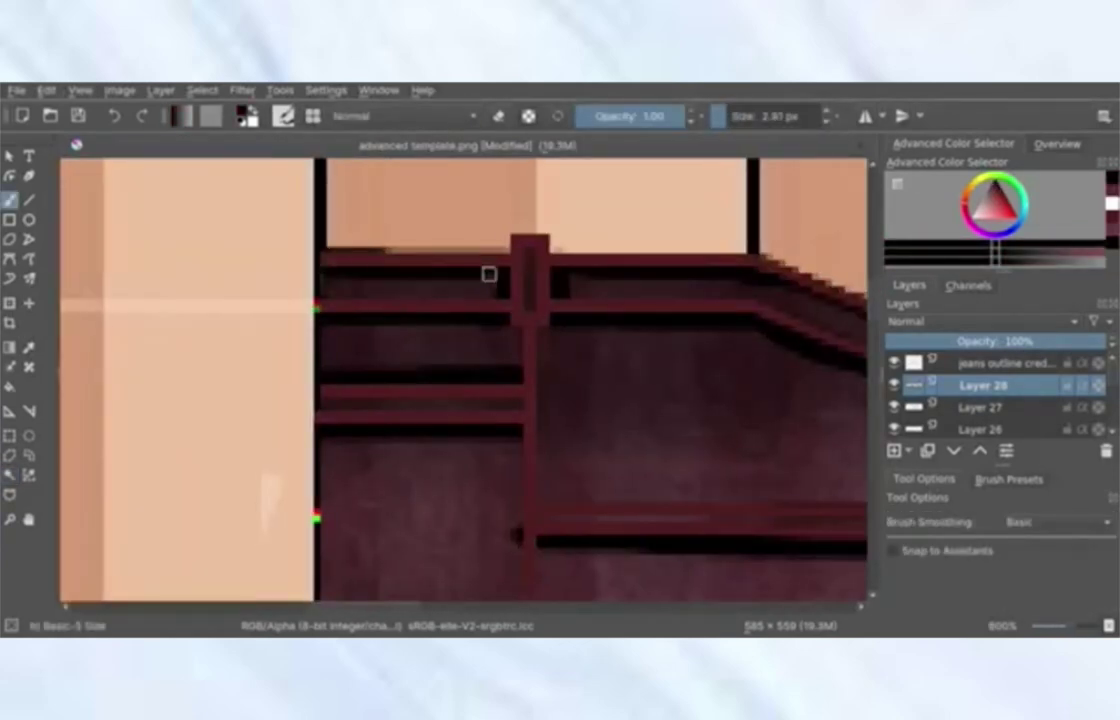
scroll(415, 274, "right", 10)
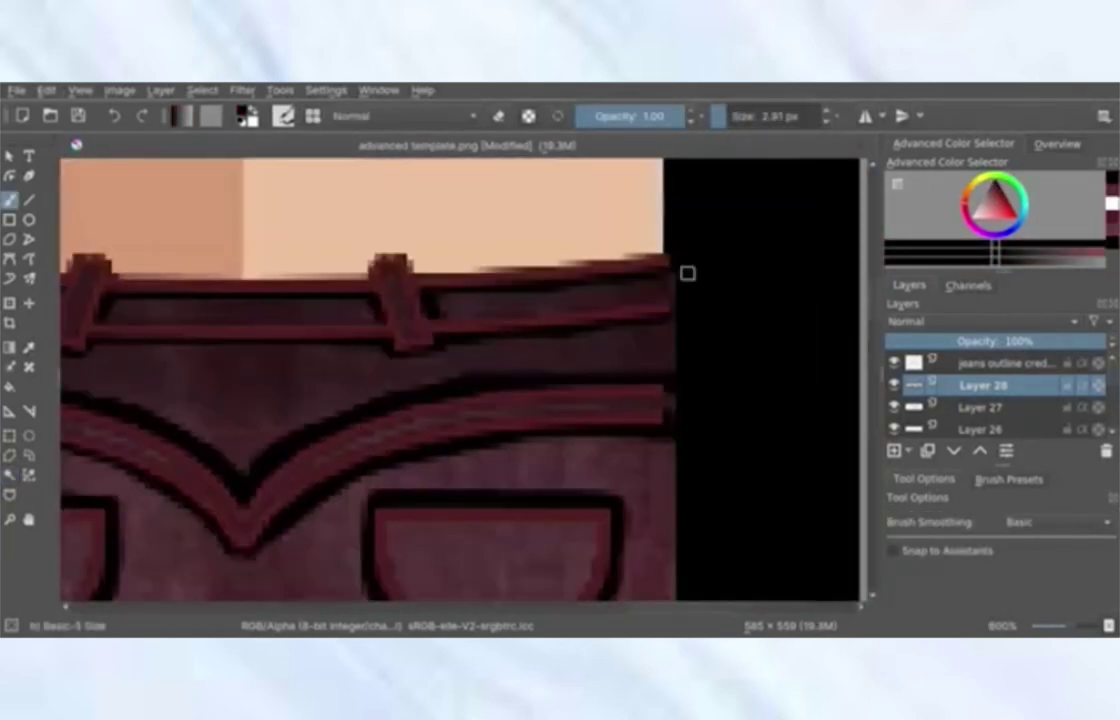
Soften Layer 28's shading with a Gaussian blur of 0.37 px horizontal and vertical radius.
key("minus")
key("minus")
left_click(242, 90)
mouse_move(268, 152)
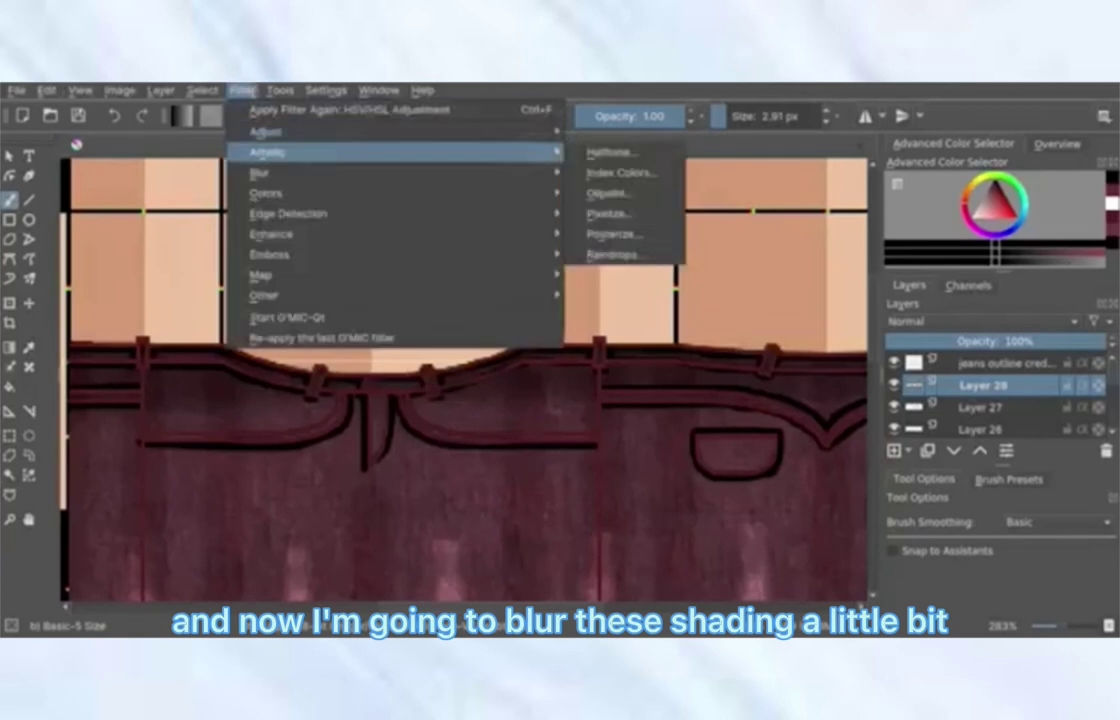
left_click(624, 193)
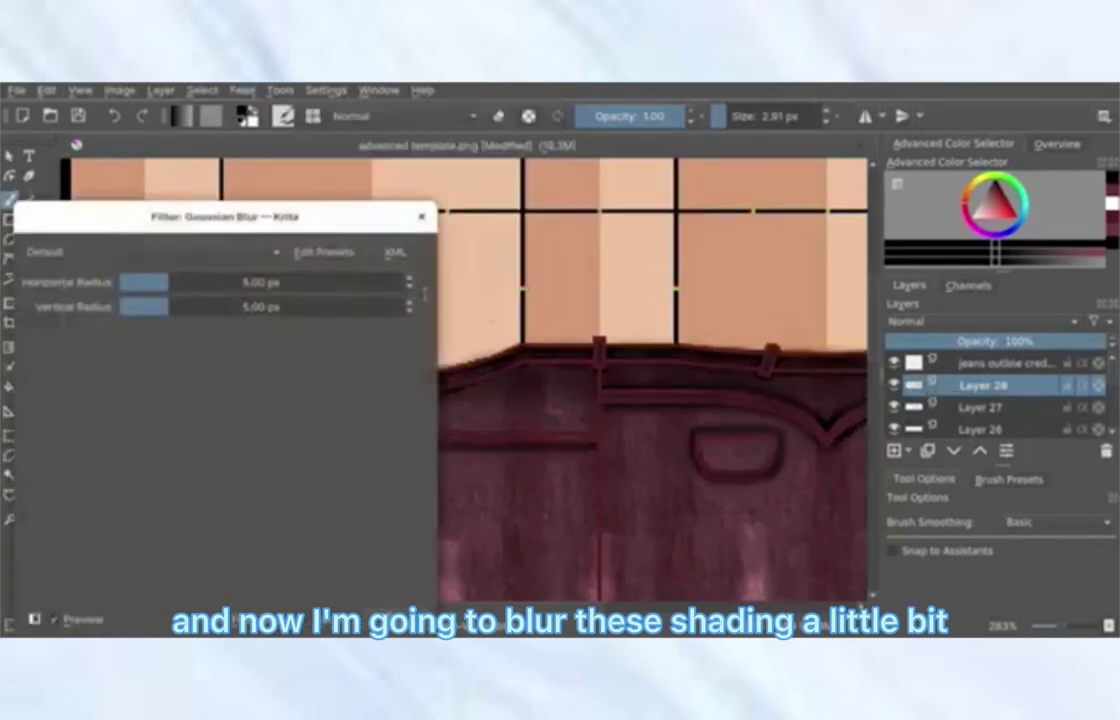
left_click_drag(168, 283, 140, 283)
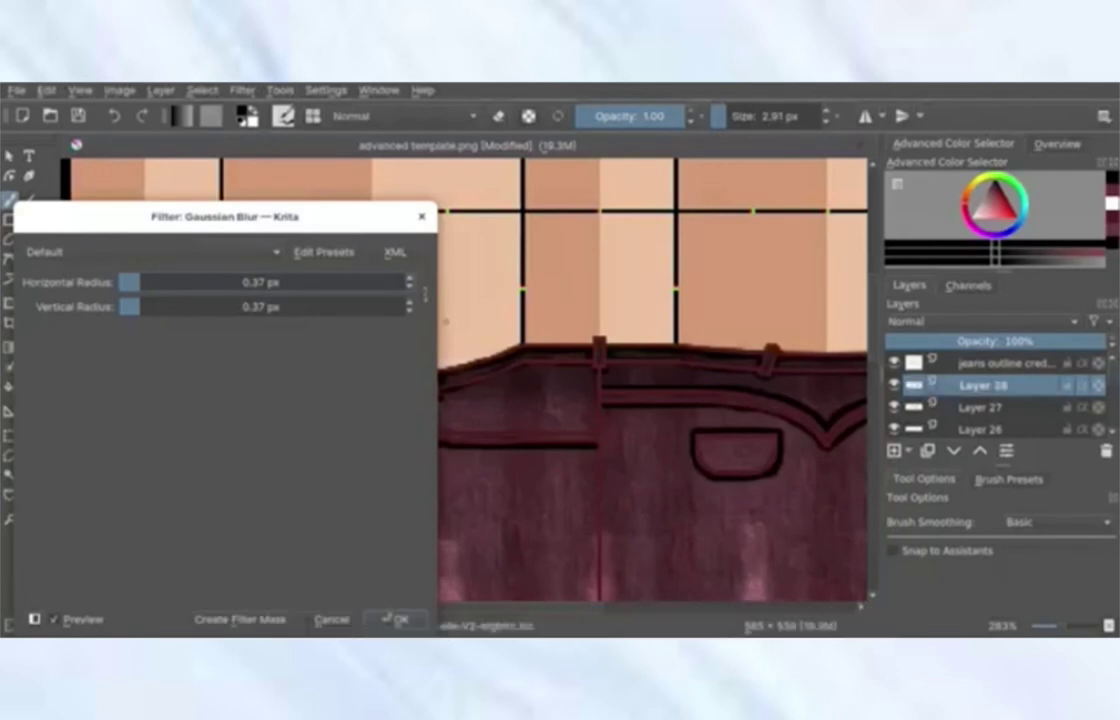
left_click(395, 619)
Set Layer 28's composite mode to Overlay and its opacity to 23%.
right_click(975, 386)
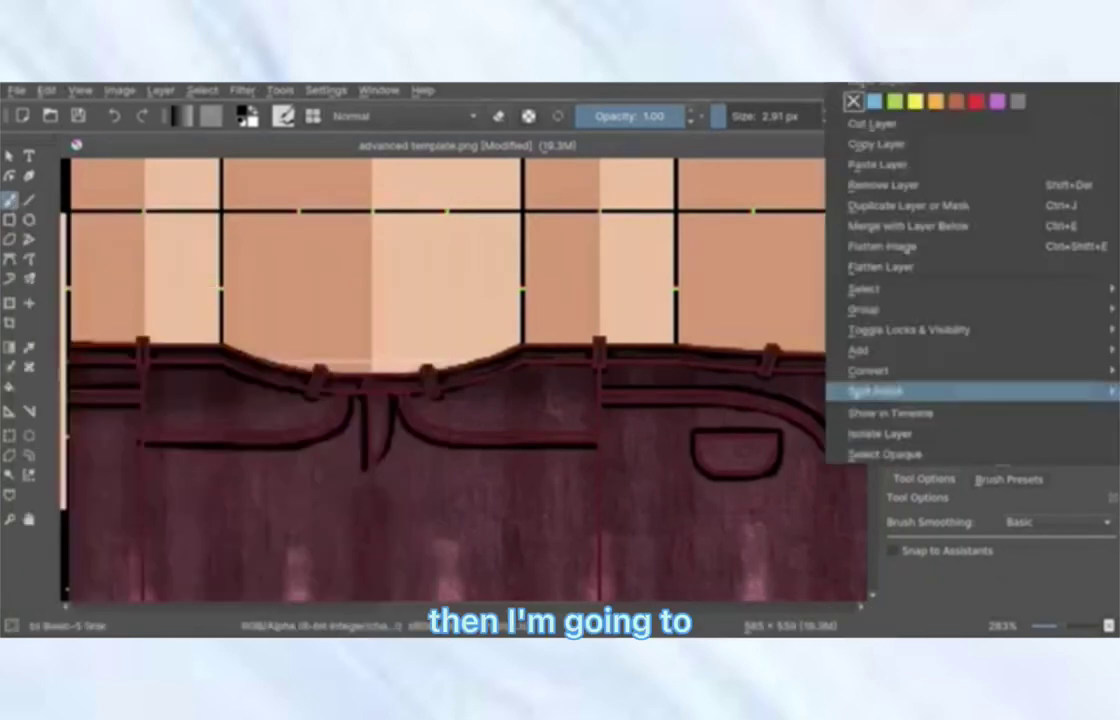
left_click(874, 62)
left_click(460, 279)
left_click(420, 431)
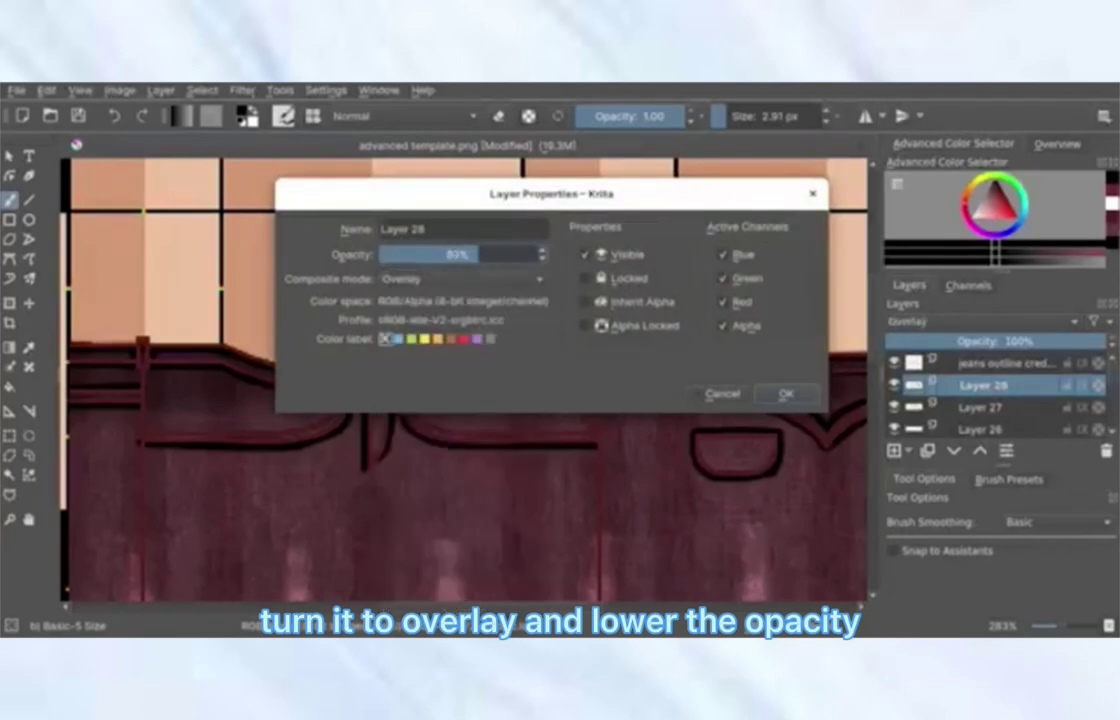
left_click_drag(479, 255, 444, 255)
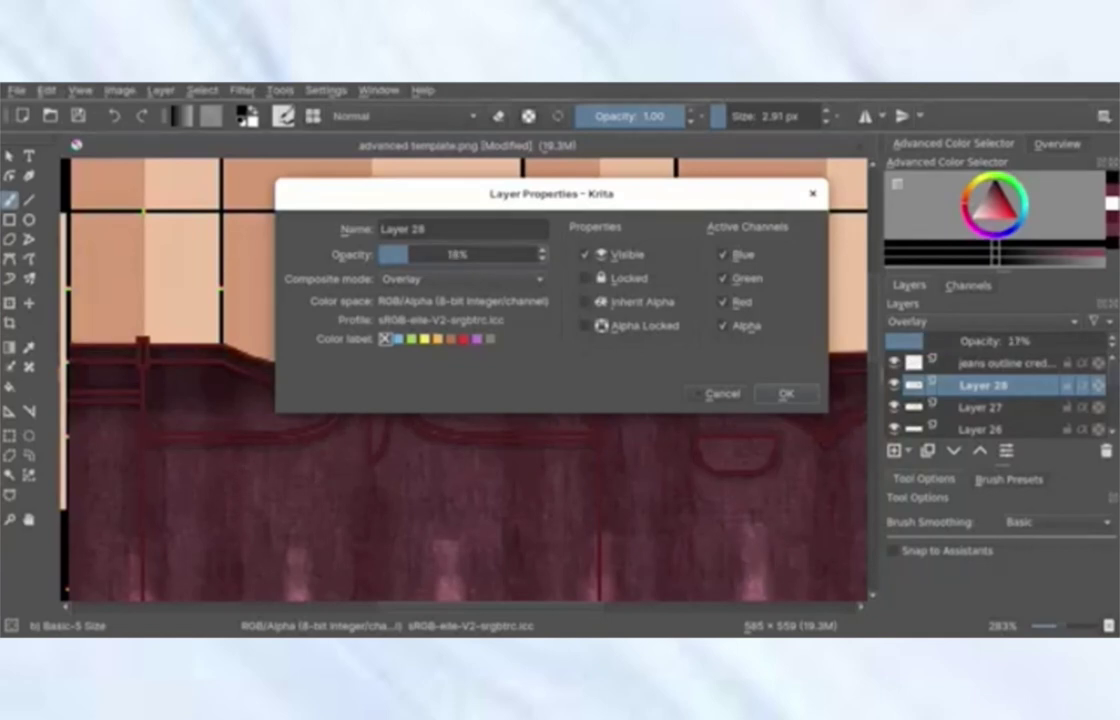
key("Return")
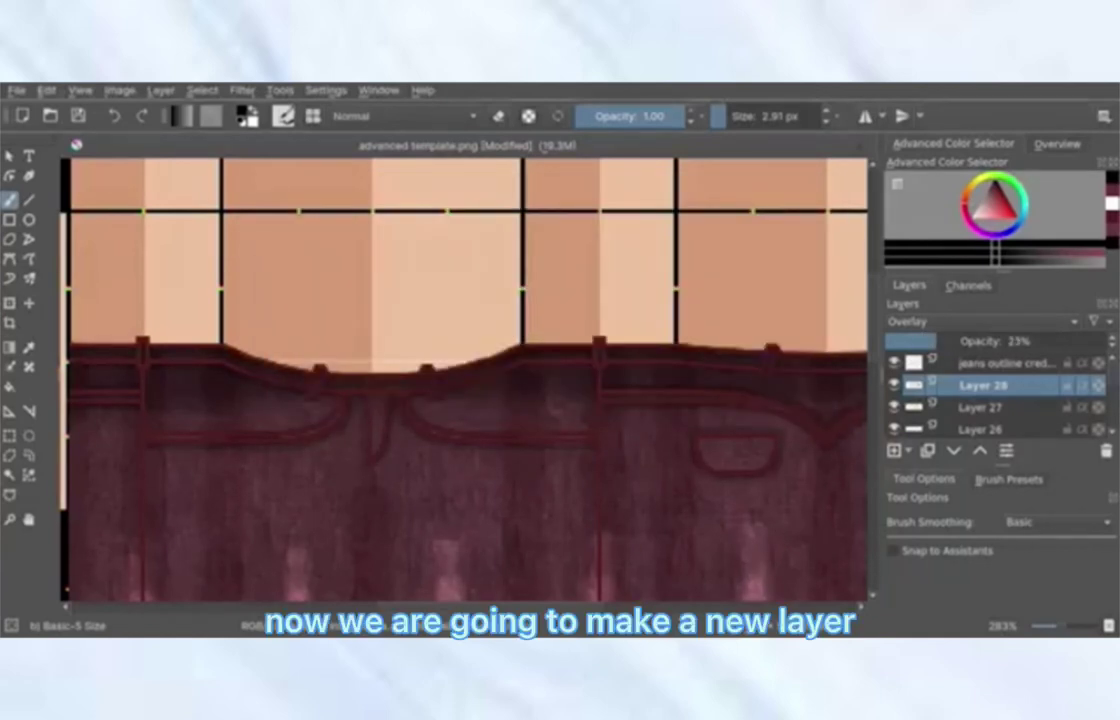
Add a new layer above the jeans outline and paint black shading over the hem outline with a 7.47 px brush.
key("Insert")
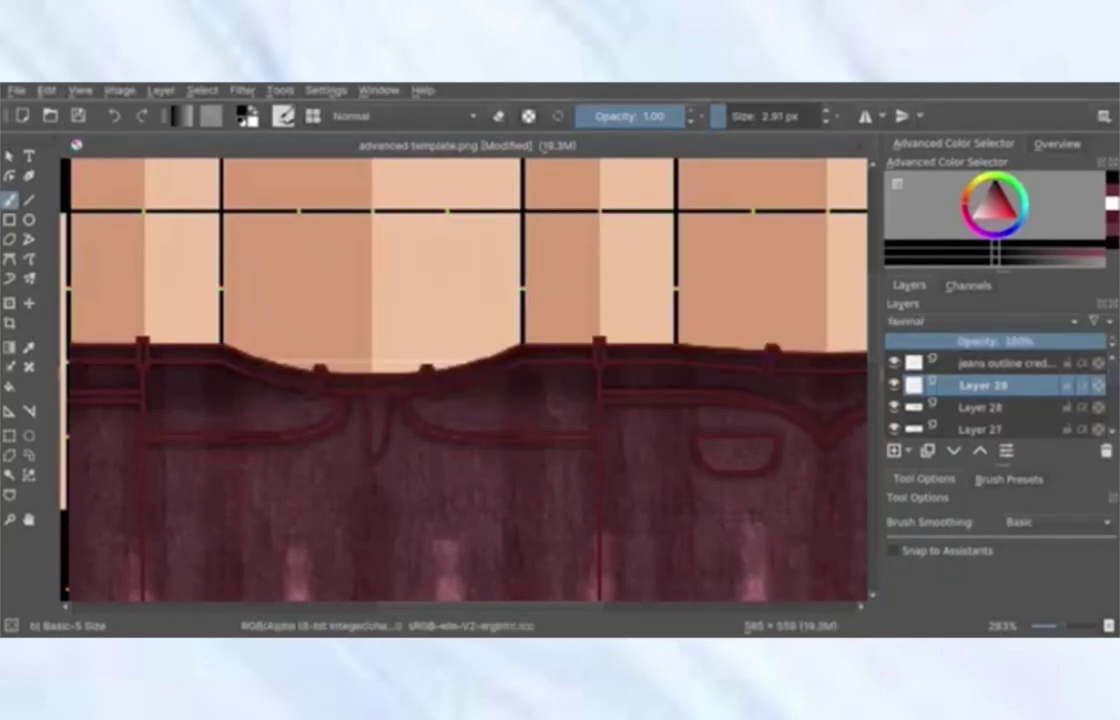
left_click_drag(726, 116, 723, 116)
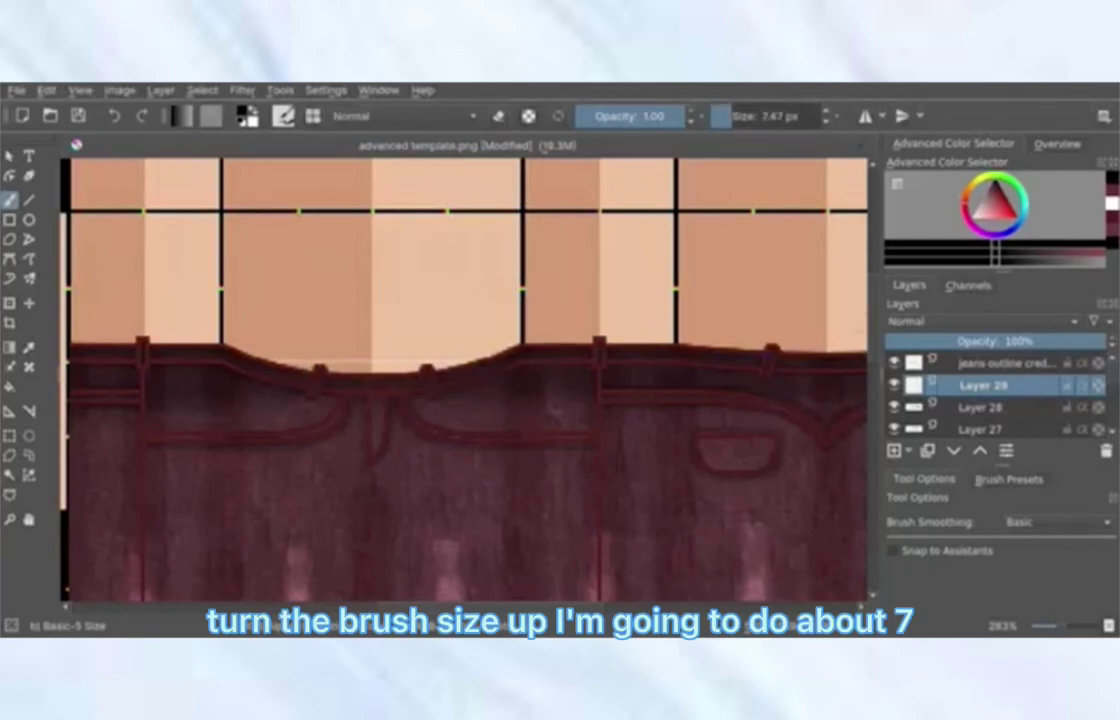
scroll(644, 403, "down", 4)
scroll(644, 403, "down", 1)
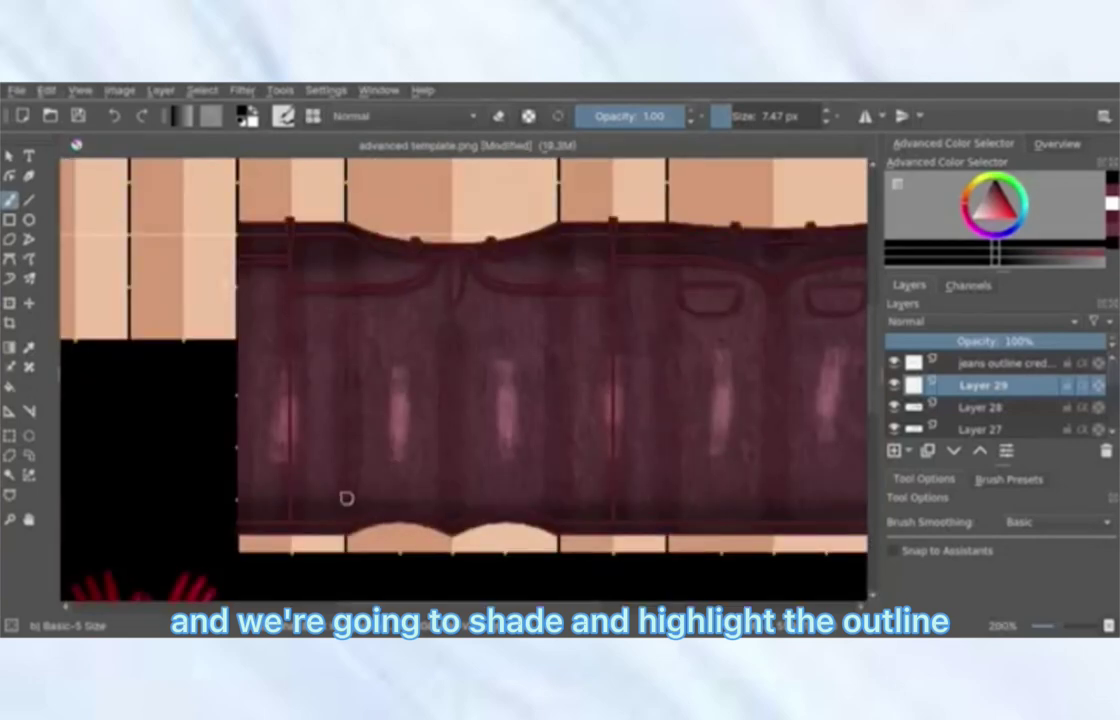
scroll(350, 496, "up", 4)
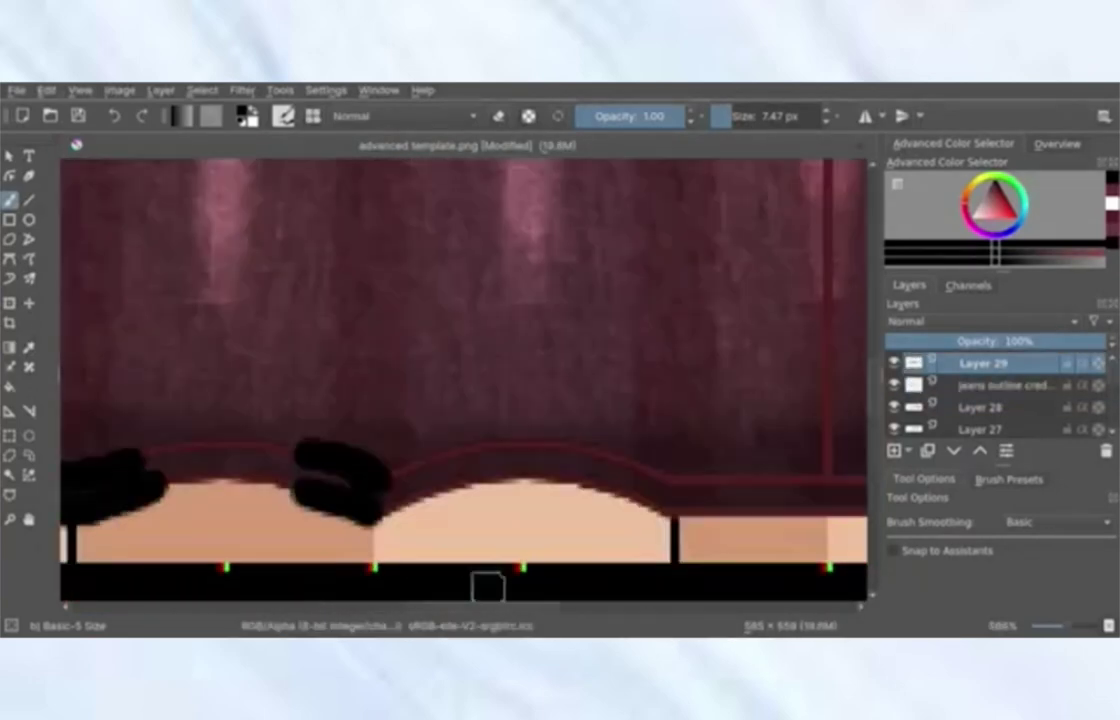
left_click_drag(487, 587, 570, 513)
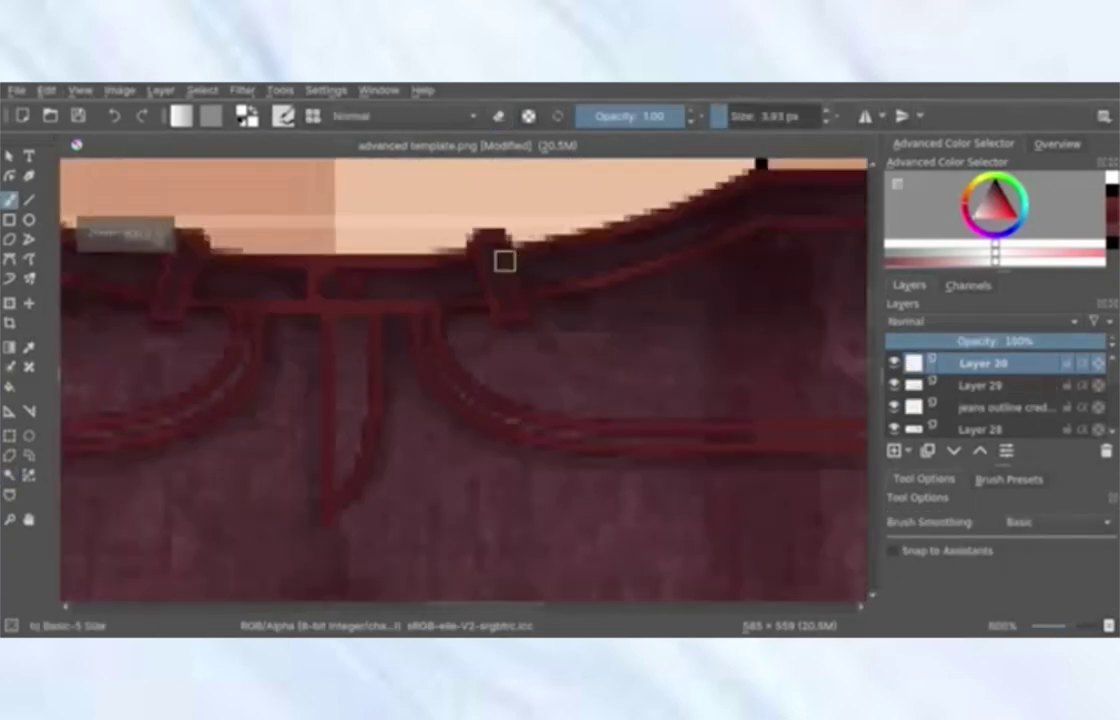
Paint white highlights on Layer 30 over the front belt loops, button, fly and front pocket seams.
left_click_drag(487, 243, 510, 298)
left_click(348, 280)
left_click_drag(350, 320, 343, 470)
left_click_drag(422, 320, 864, 435)
left_click_drag(185, 245, 170, 303)
left_click_drag(246, 316, 160, 428)
Paint white highlights on the side belt loop, the adjoining pocket seam and the start of the back yoke seam.
left_click_drag(486, 607, 571, 607)
left_click_drag(278, 430, 378, 438)
left_click_drag(382, 166, 383, 234)
left_click_drag(394, 316, 778, 341)
left_click_drag(571, 607, 618, 607)
left_click_drag(545, 320, 807, 378)
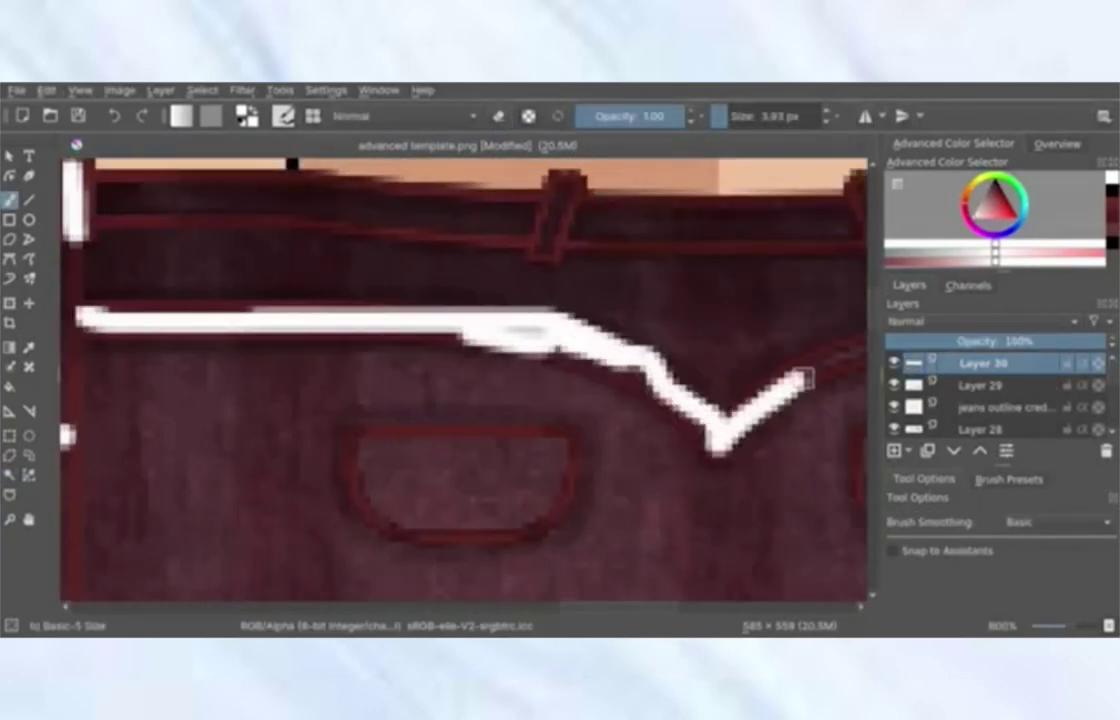
Highlight the back belt loops, both back pockets and the rest of the yoke seam in white.
left_click_drag(555, 182, 543, 253)
mouse_move(368, 445)
left_mouse_down()
mouse_move(558, 460)
mouse_move(368, 450)
left_mouse_up()
left_click_drag(618, 607, 673, 607)
left_click_drag(506, 342, 782, 318)
left_click_drag(496, 182, 514, 242)
left_click_drag(502, 441, 498, 450)
scroll(470, 532, "down", 4)
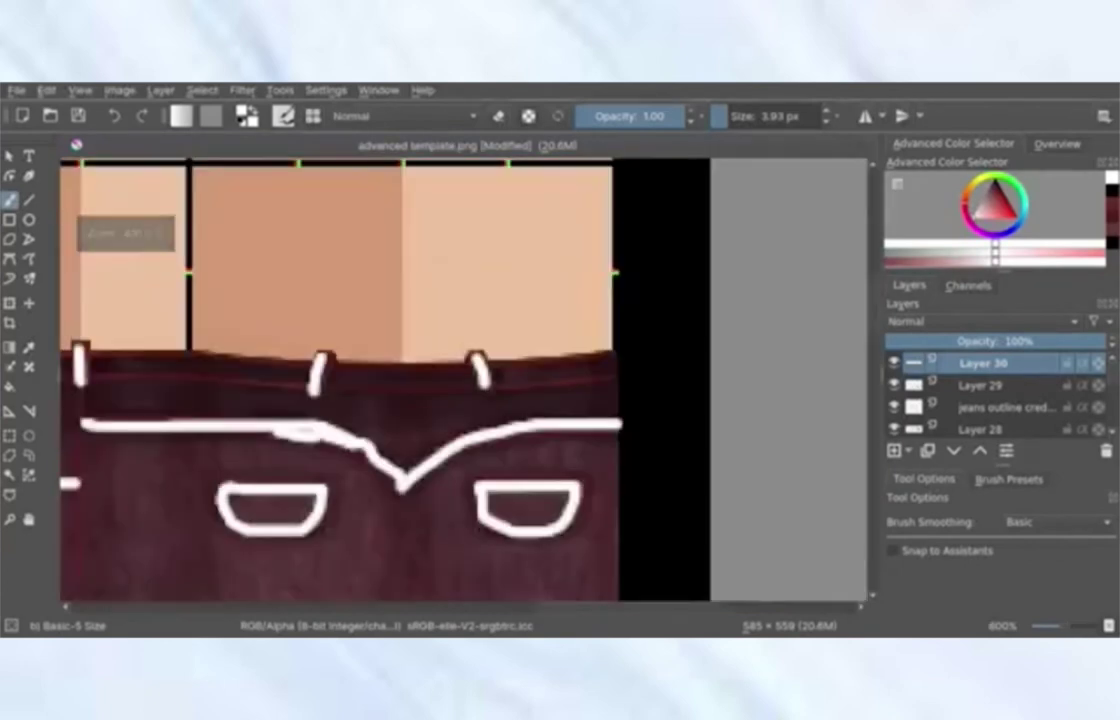
Highlight the remaining side belt loop, side seam band and adjoining front pocket edge in white.
scroll(200, 490, "up", 4)
left_click_drag(371, 338, 372, 380)
left_click_drag(228, 450, 370, 449)
left_click_drag(384, 526, 645, 527)
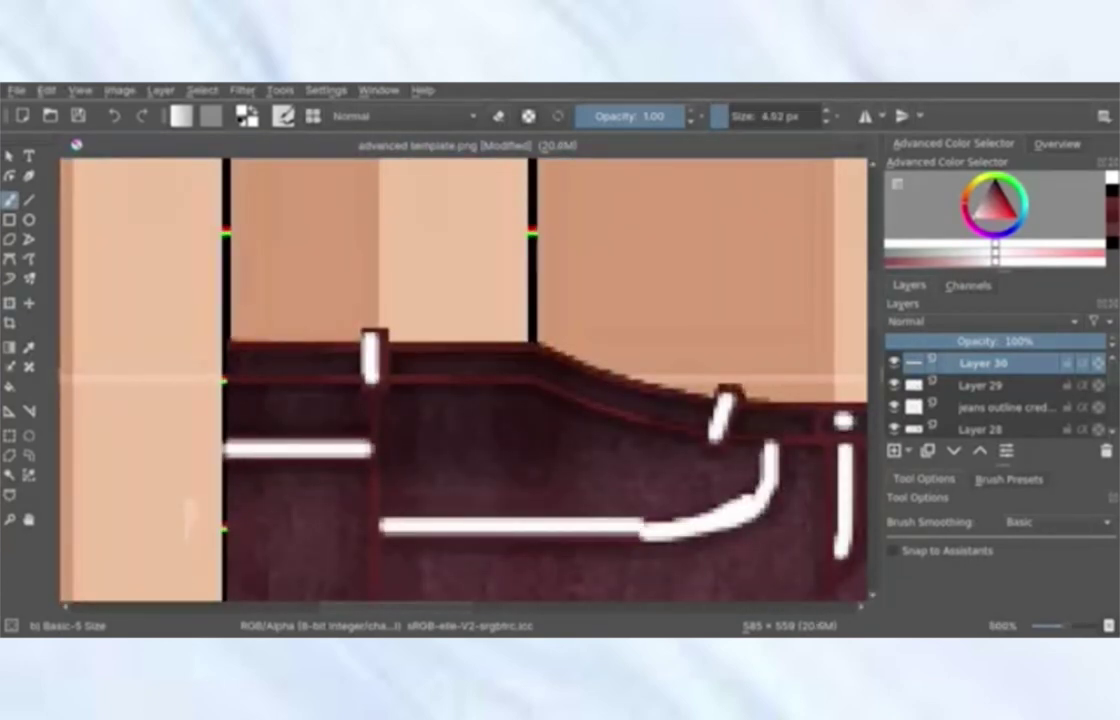
Draw white highlight lines along the waistband around the front, side and back with the Bezier Curve tool.
left_click(9, 259)
left_click(228, 360)
double_click(362, 360)
left_click(384, 360)
double_click(708, 405)
left_click_drag(395, 607, 530, 607)
left_click(467, 415)
left_click(341, 364)
double_click(652, 385)
left_click(318, 375)
double_click(526, 374)
Soften Layer 30's highlights with a Gaussian blur and set the layer to Overlay at 33% opacity.
scroll(450, 450, "down", 4)
left_click(242, 90)
left_click_drag(167, 283, 156, 283)
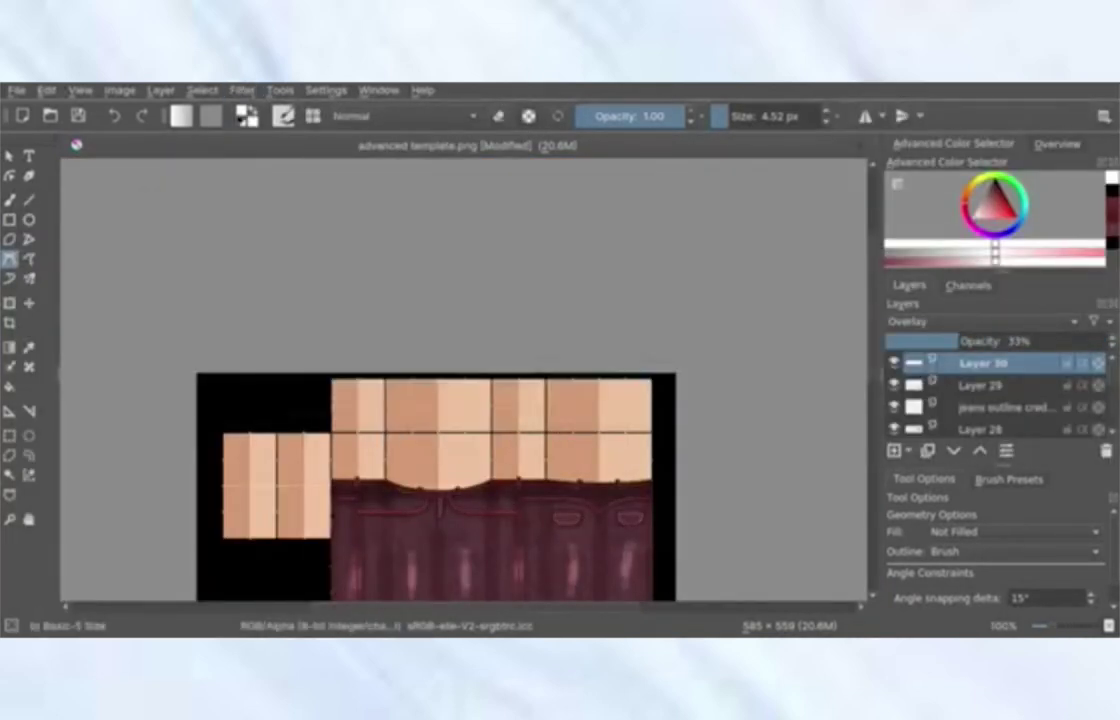
Add a new layer above Layer 30 and set up a black brush at 2.08 px.
scroll(435, 420, "down", 3)
key("plus")
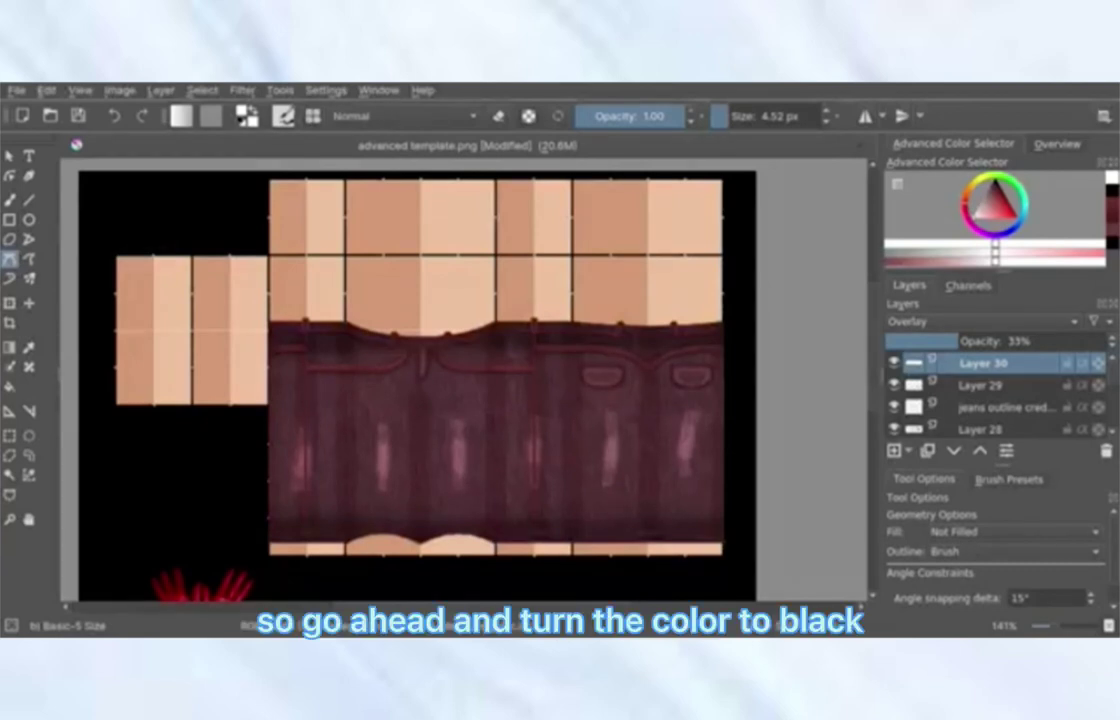
key("Insert")
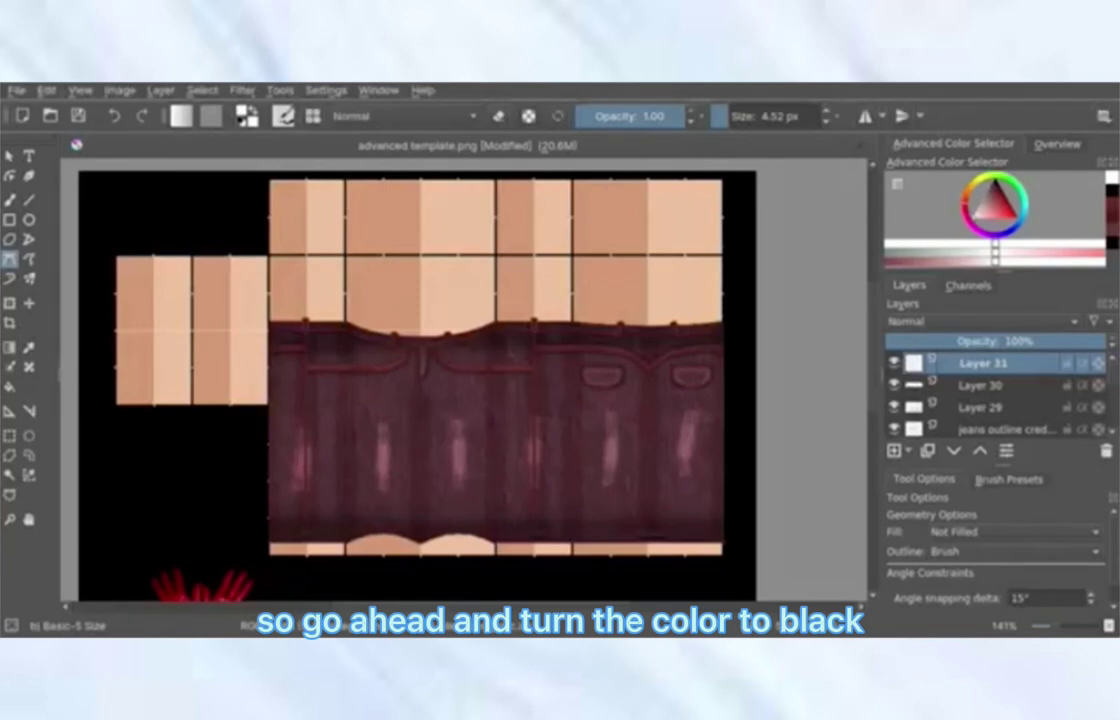
left_click(996, 185)
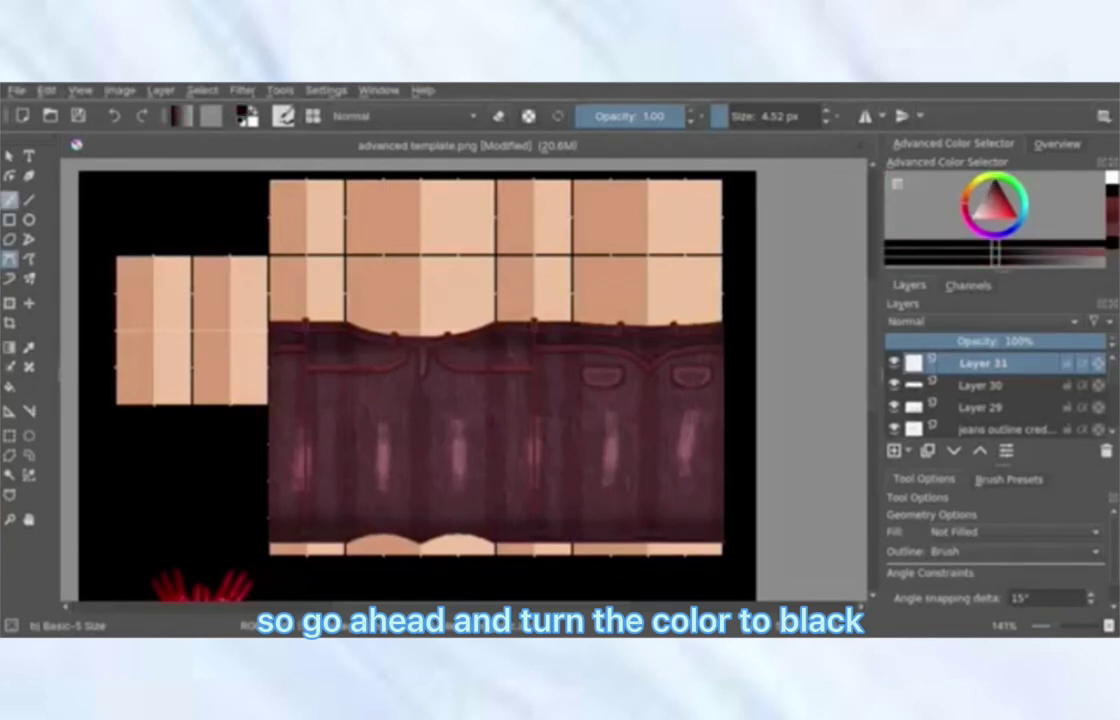
key("b")
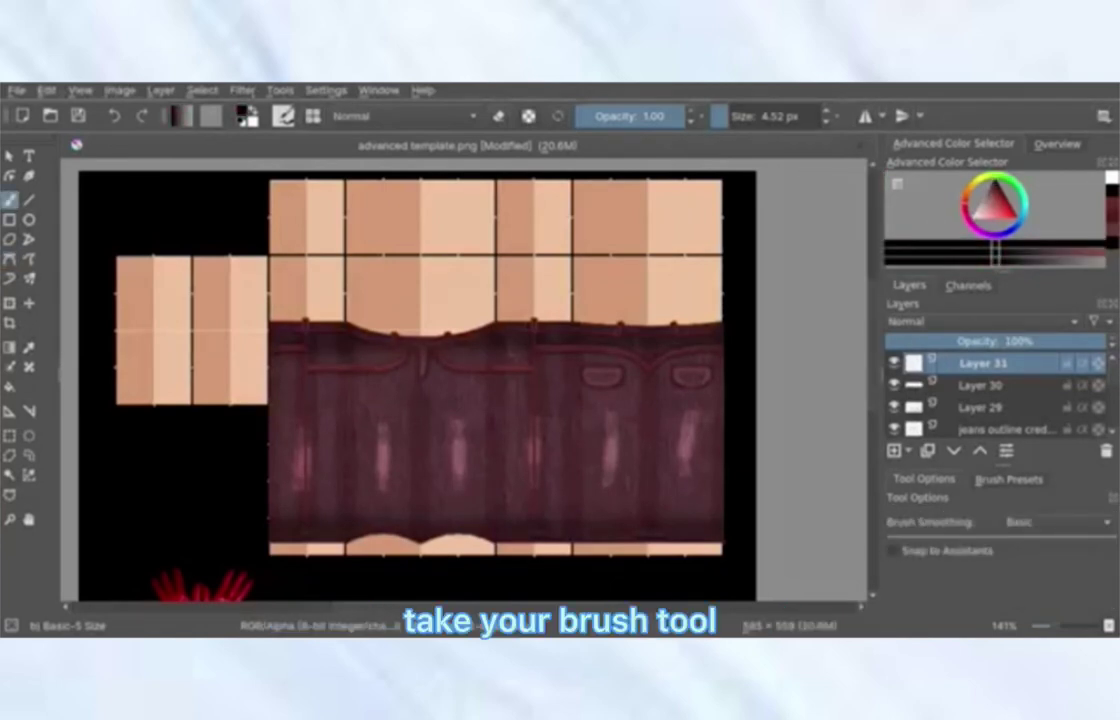
left_click_drag(728, 117, 721, 117)
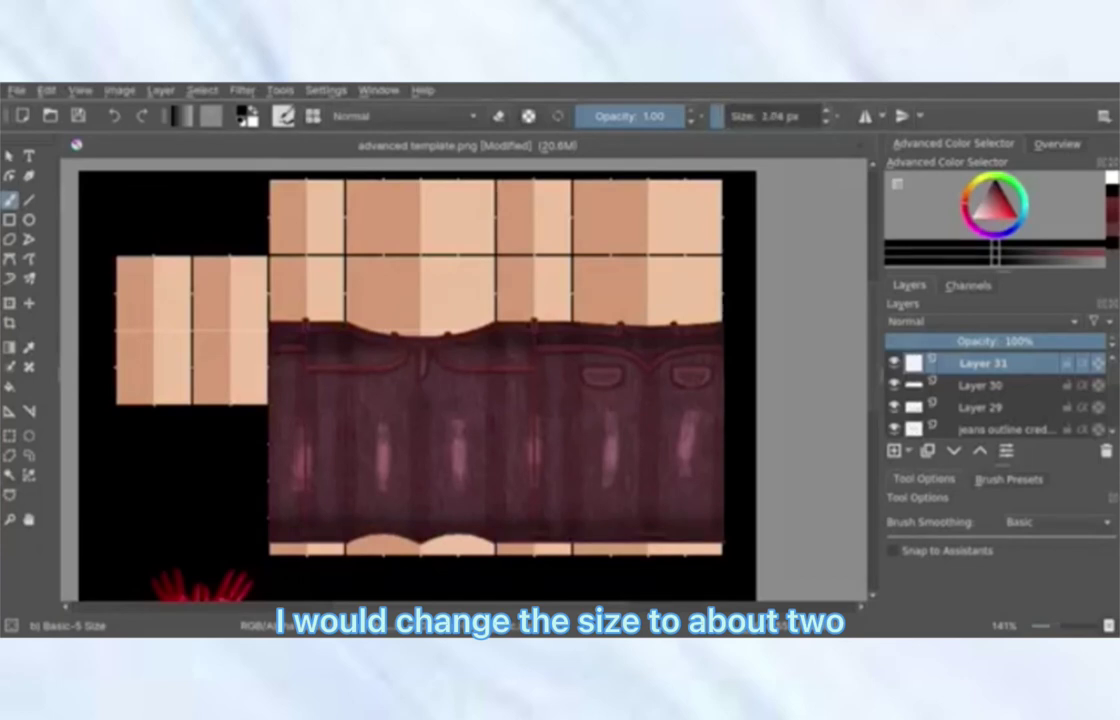
scroll(289, 307, "up", 6)
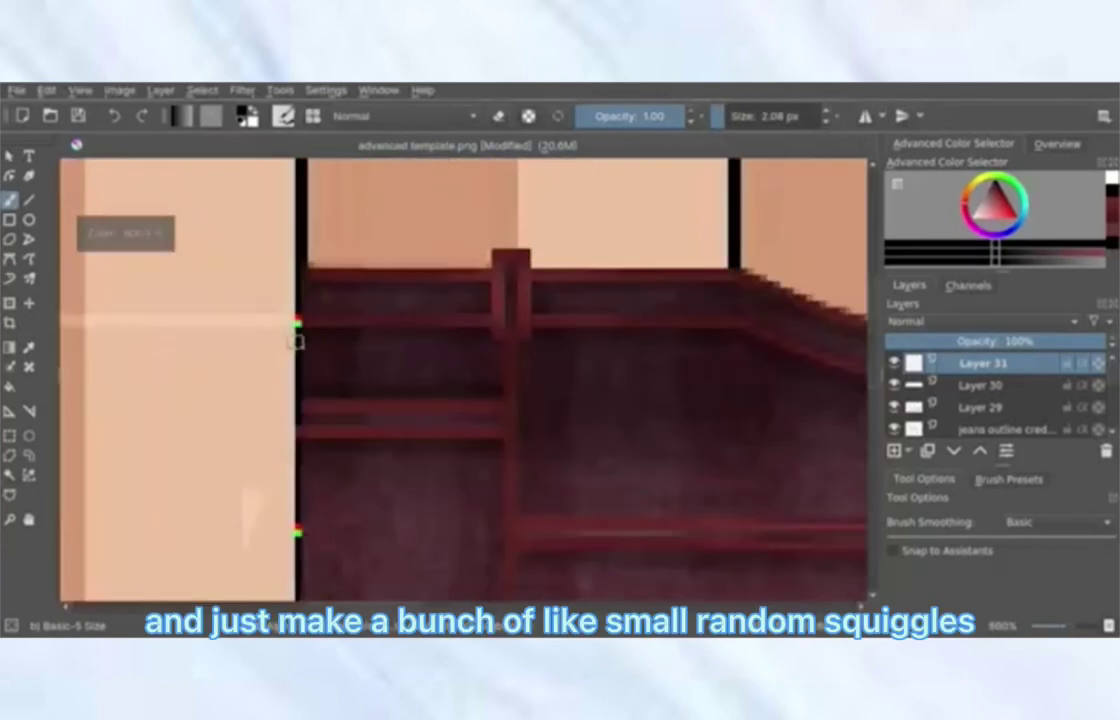
Draw small random black squiggles along the waistband around the front, sides and back, leaving some empty gaps between them.
mouse_move(291, 307)
left_mouse_down()
mouse_move(384, 270)
mouse_move(419, 289)
mouse_move(406, 302)
mouse_move(460, 284)
mouse_move(504, 305)
mouse_move(506, 260)
mouse_move(532, 312)
left_mouse_up()
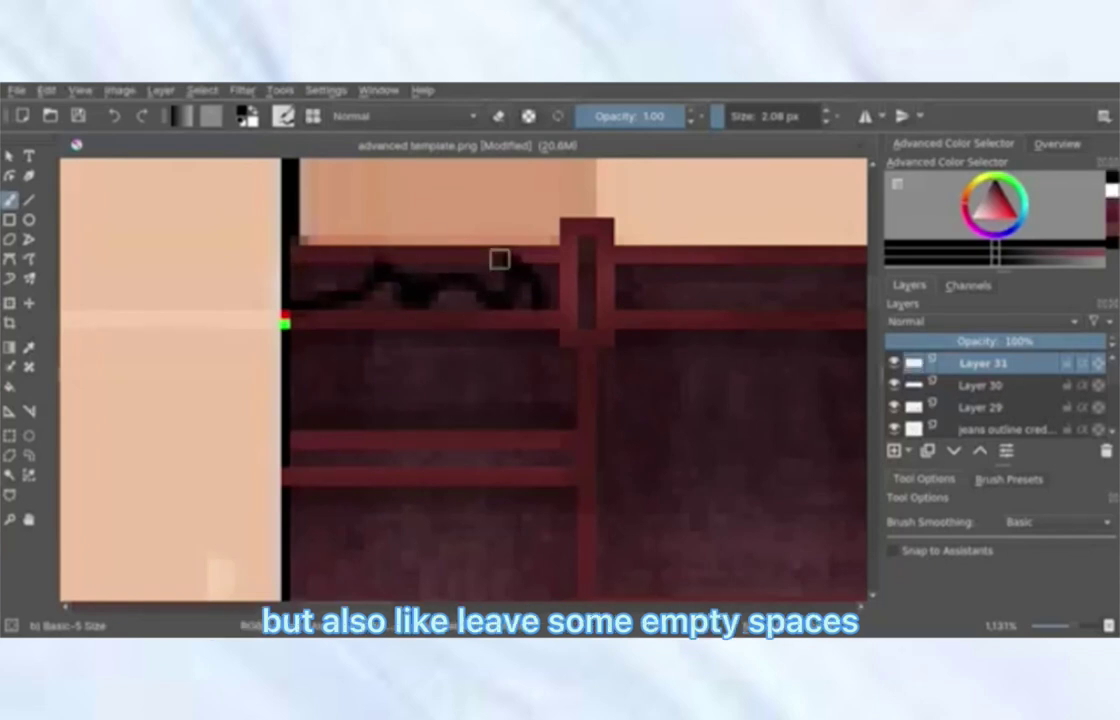
left_click_drag(352, 607, 394, 607)
mouse_move(234, 302)
left_mouse_down()
mouse_move(510, 306)
mouse_move(763, 386)
mouse_move(862, 408)
left_mouse_up()
left_click_drag(396, 607, 446, 607)
left_click_drag(460, 412, 570, 393)
left_click_drag(703, 418, 830, 373)
left_click_drag(447, 607, 501, 607)
mouse_move(475, 386)
left_mouse_down()
mouse_move(548, 385)
mouse_move(836, 263)
left_mouse_up()
left_click_drag(501, 607, 551, 607)
left_click_drag(400, 298, 607, 295)
left_click_drag(551, 607, 577, 607)
mouse_move(432, 300)
left_mouse_down()
mouse_move(561, 278)
mouse_move(520, 253)
mouse_move(601, 285)
mouse_move(840, 311)
left_mouse_up()
left_click_drag(577, 607, 620, 607)
mouse_move(440, 308)
left_mouse_down()
mouse_move(470, 335)
mouse_move(643, 333)
left_mouse_up()
left_click_drag(620, 607, 665, 607)
mouse_move(362, 326)
left_mouse_down()
mouse_move(636, 298)
mouse_move(551, 301)
mouse_move(790, 286)
left_mouse_up()
scroll(590, 470, "down", 6)
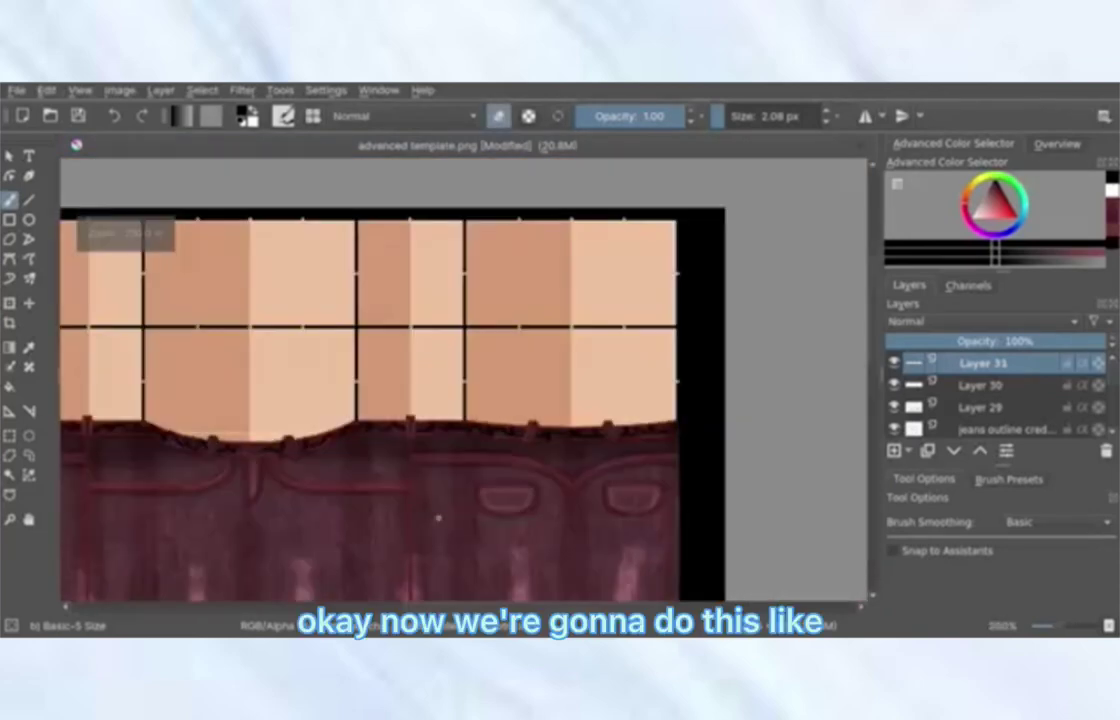
Select the whole waistband area and copy and paste its black squiggles onto a new layer.
left_click(9, 435)
left_click_drag(133, 420, 632, 498)
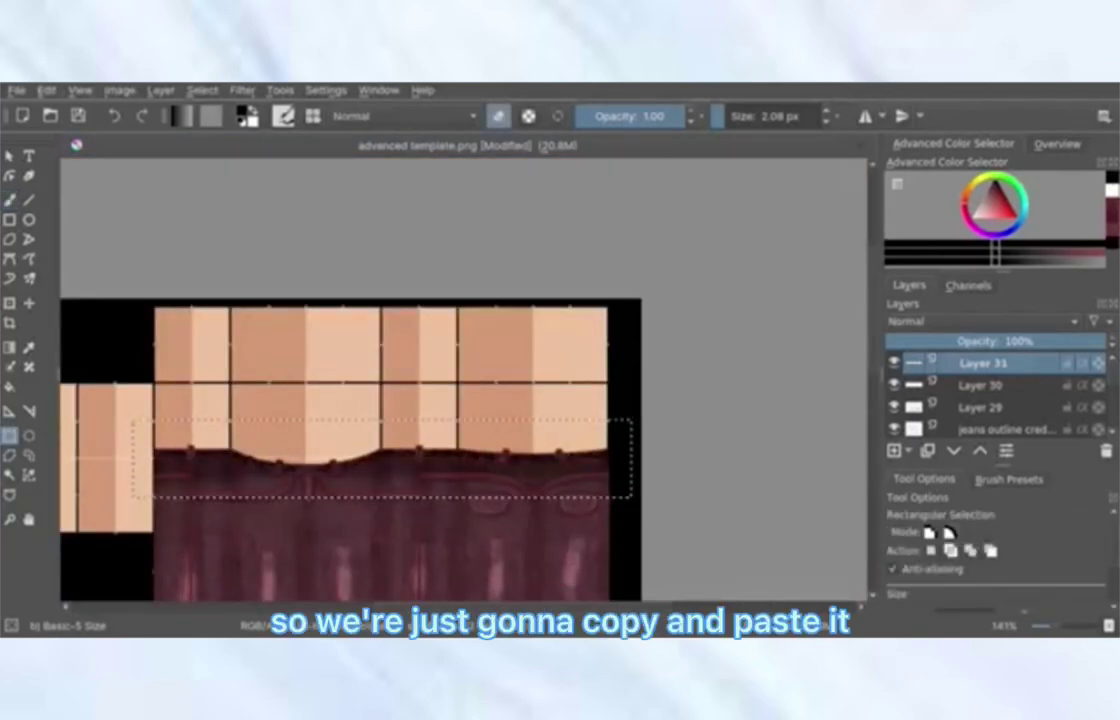
key("ctrl+c")
key("ctrl+v")
right_click(249, 438)
left_click(288, 450)
Turn the pasted squiggles white with an HSV Adjustment at maximum lightness.
left_click(280, 90)
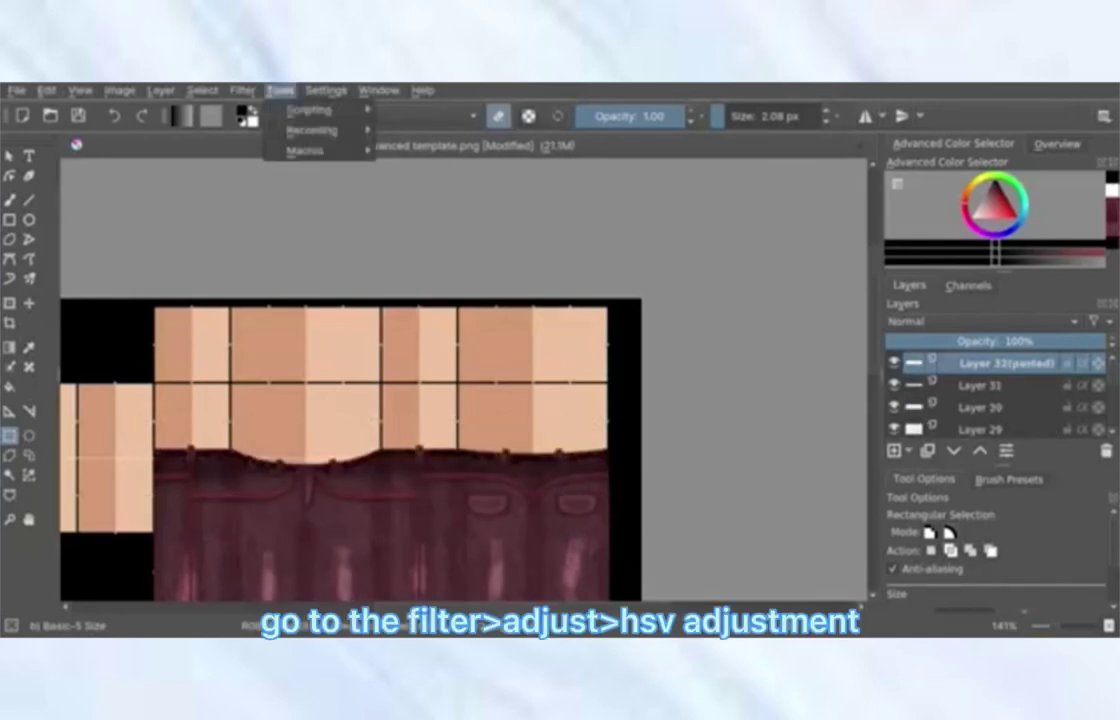
mouse_move(243, 90)
mouse_move(265, 131)
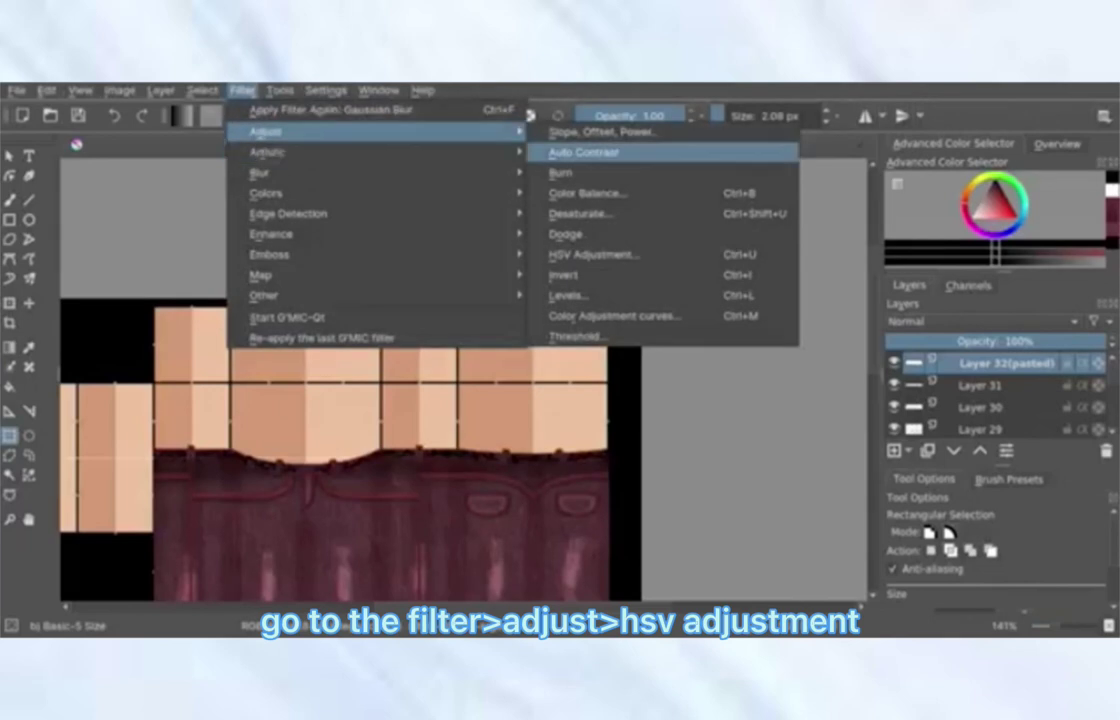
left_click(594, 255)
left_click_drag(221, 358, 352, 358)
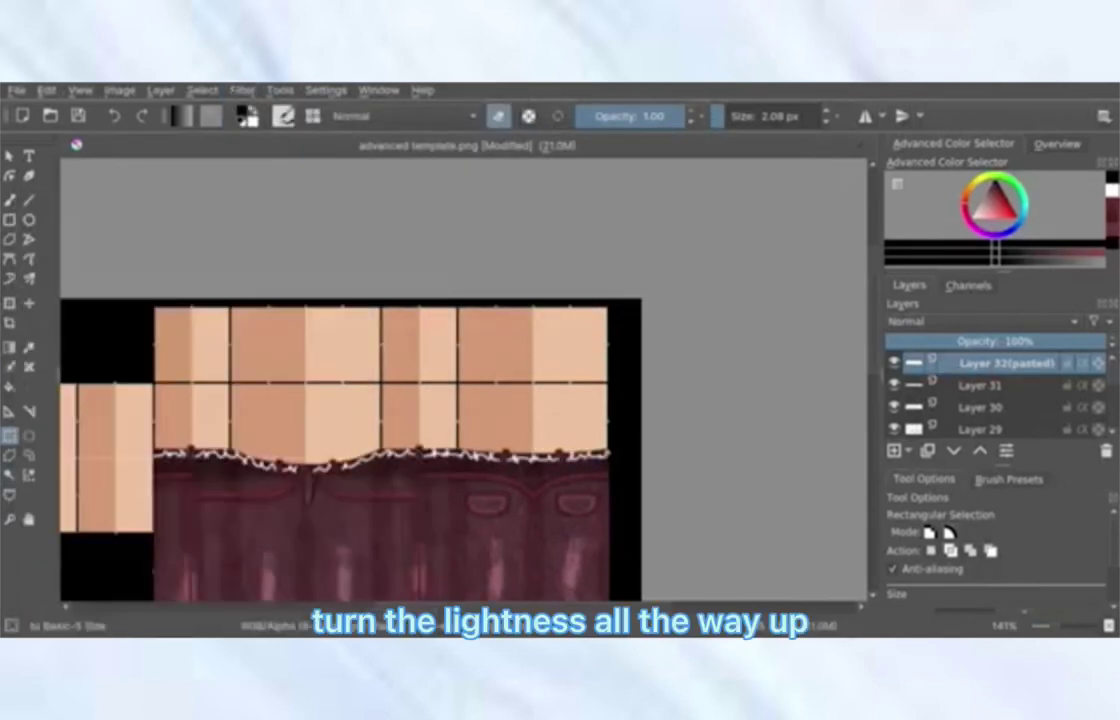
Offset the white squiggles slightly from the black ones and set the squiggle layer, Layer 31, to Overlay at 31% opacity.
key("t")
scroll(325, 475, "up", 6)
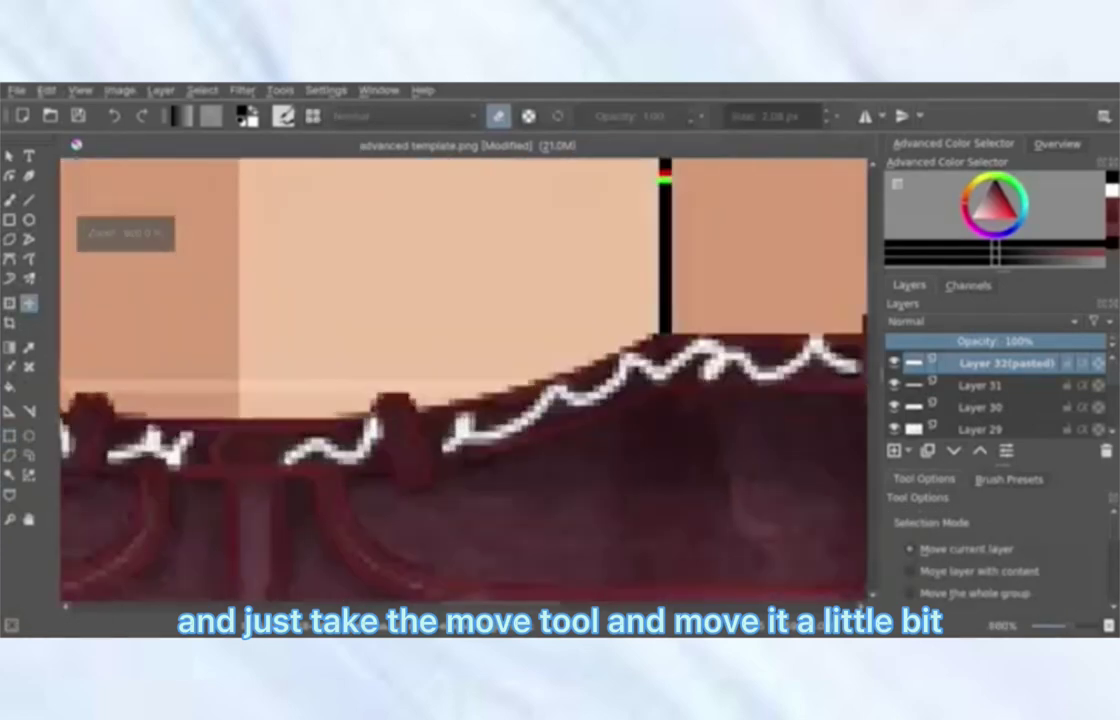
key("Right")
key("Up")
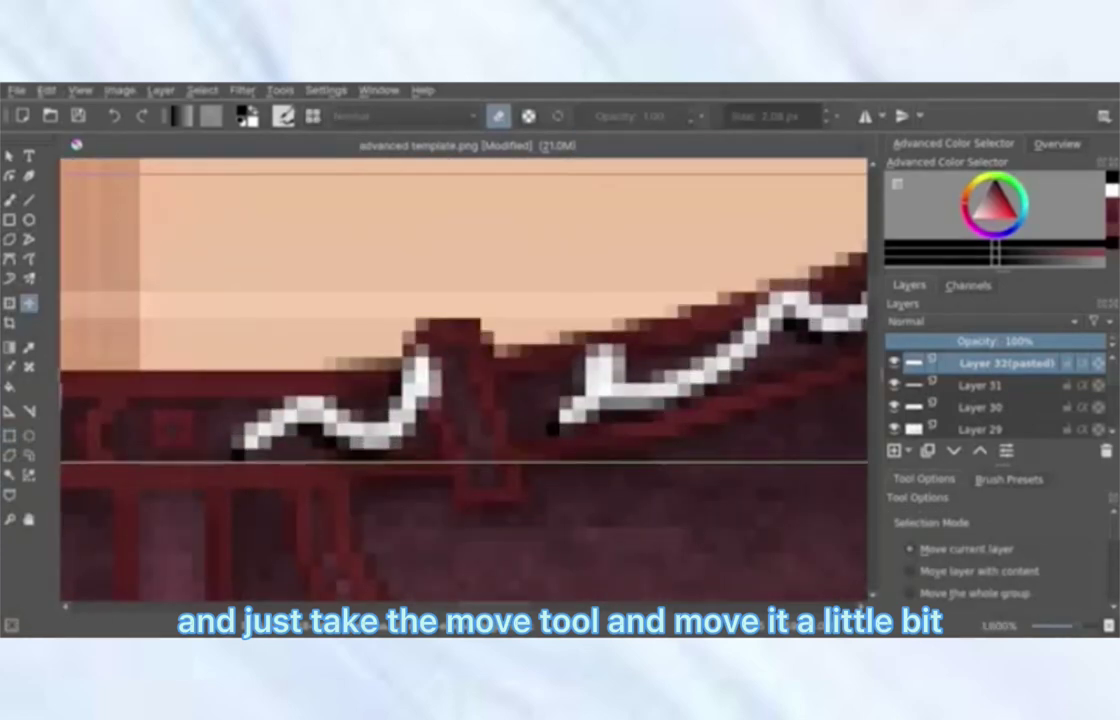
key("Down")
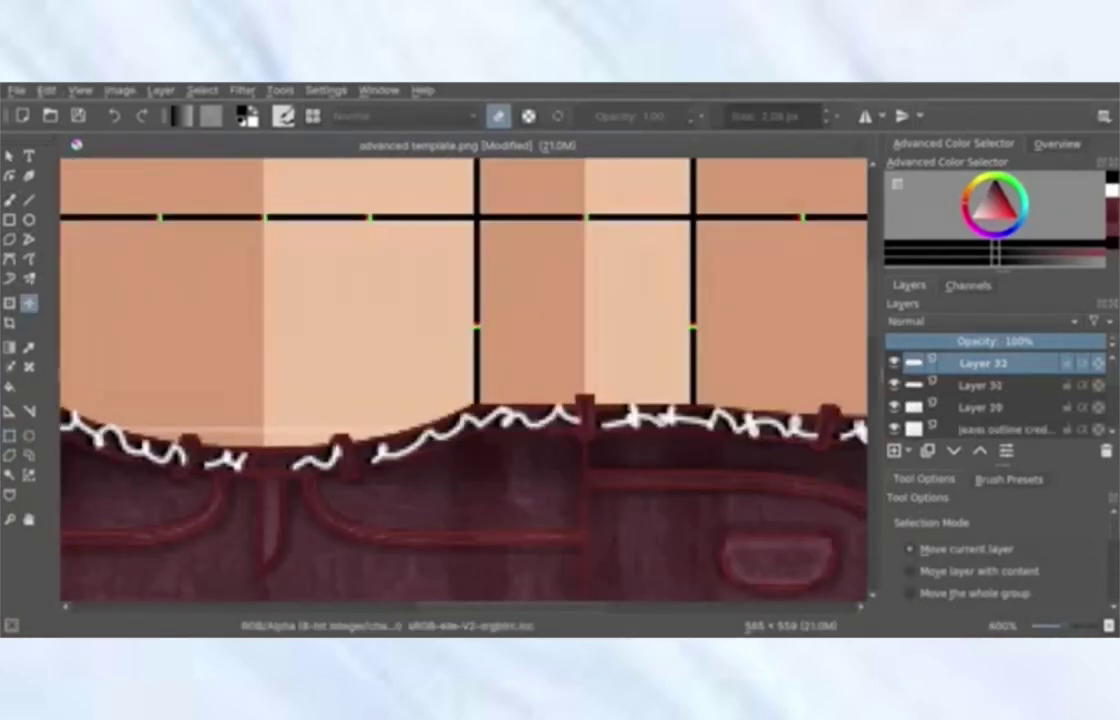
key("F3")
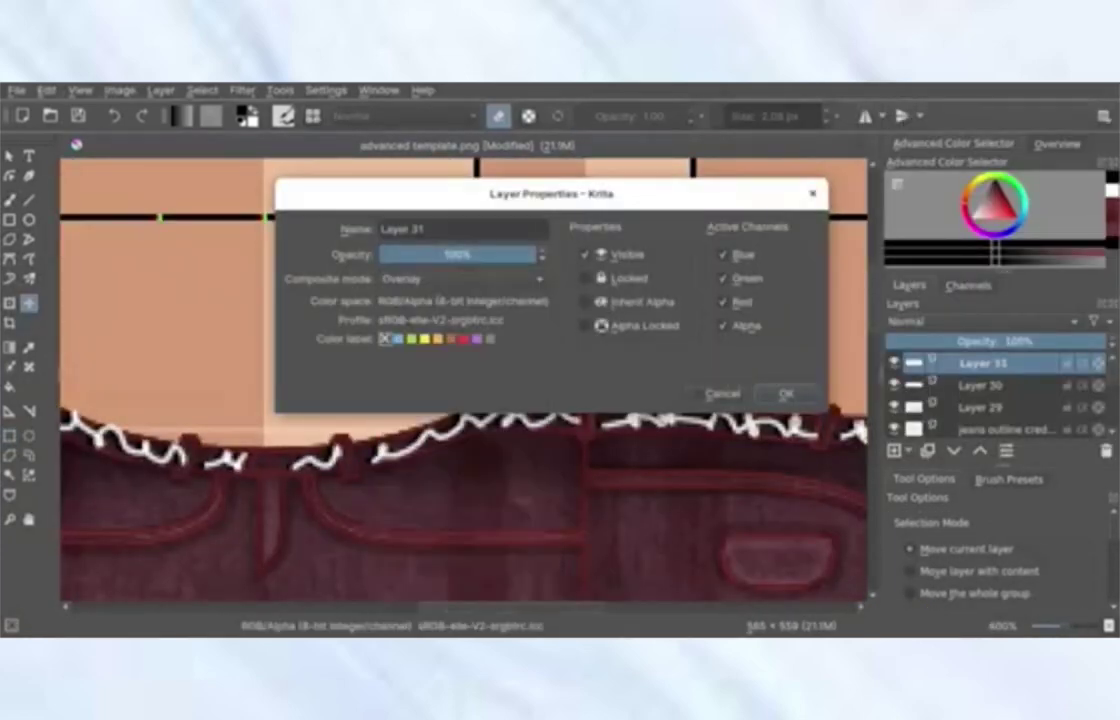
left_click(438, 255)
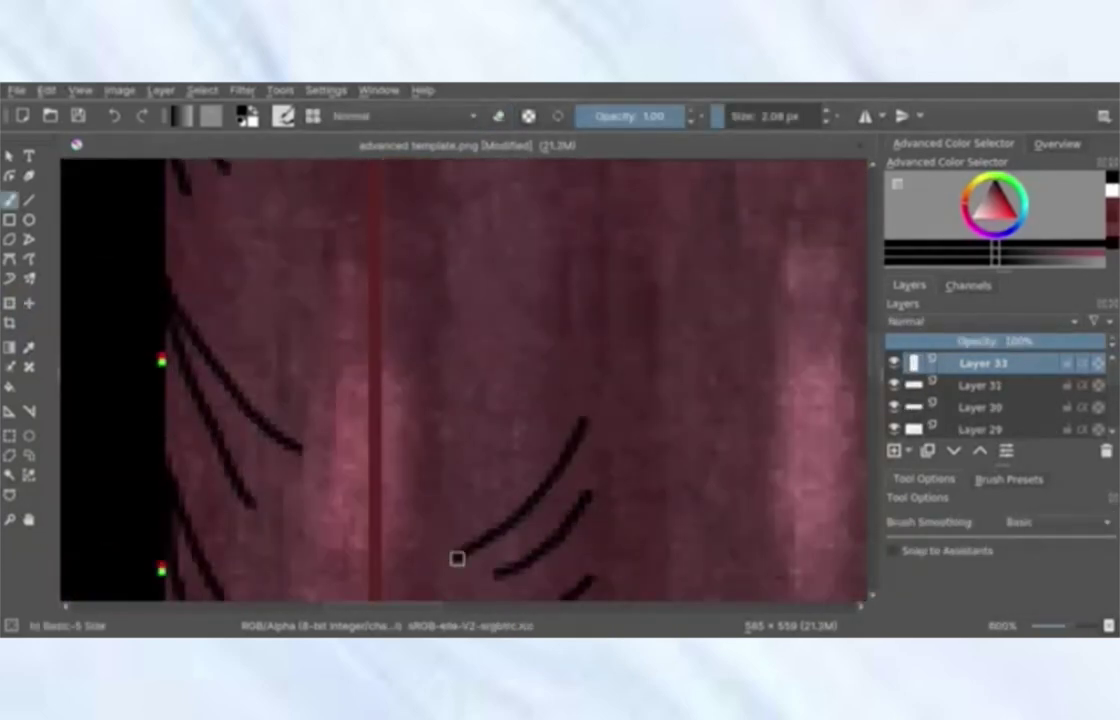
Draw short curved black crease lines on the front leg beside the side seam on Layer 33 with the 2.08 px brush.
left_click_drag(561, 355, 437, 468)
left_click_drag(556, 275, 450, 378)
left_click_drag(556, 468, 408, 565)
left_click_drag(490, 476, 529, 503)
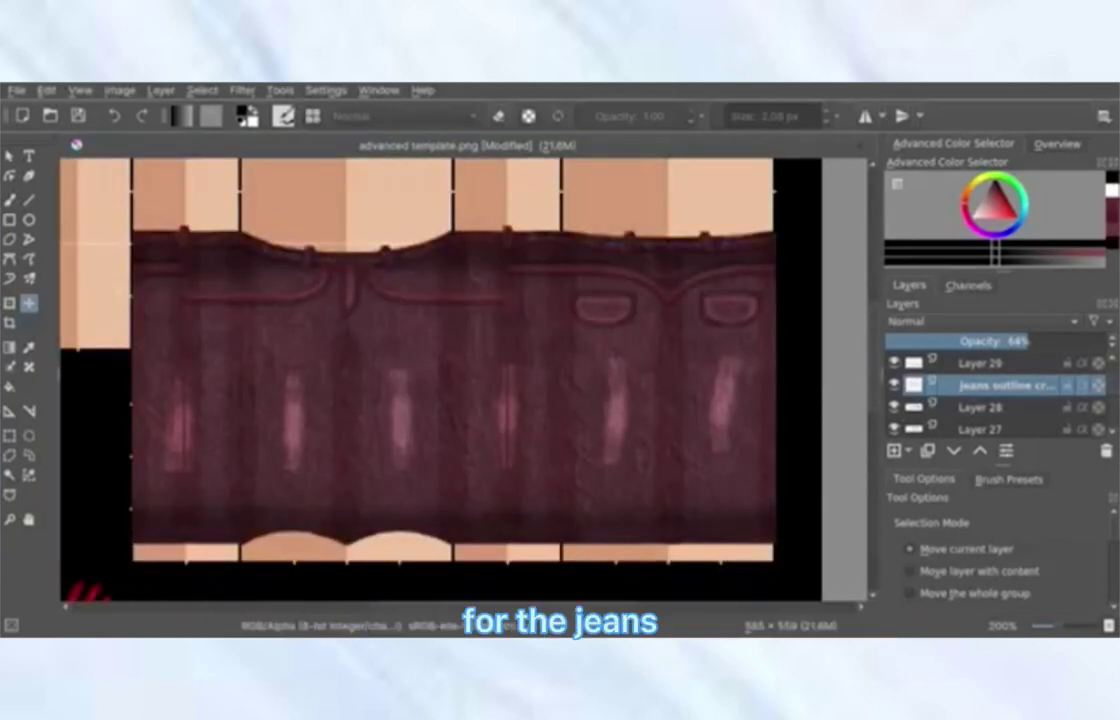
Add a layer above the jeans outline and paint a small light gray button at the centre front of the waistband.
key("Insert")
left_click(989, 209)
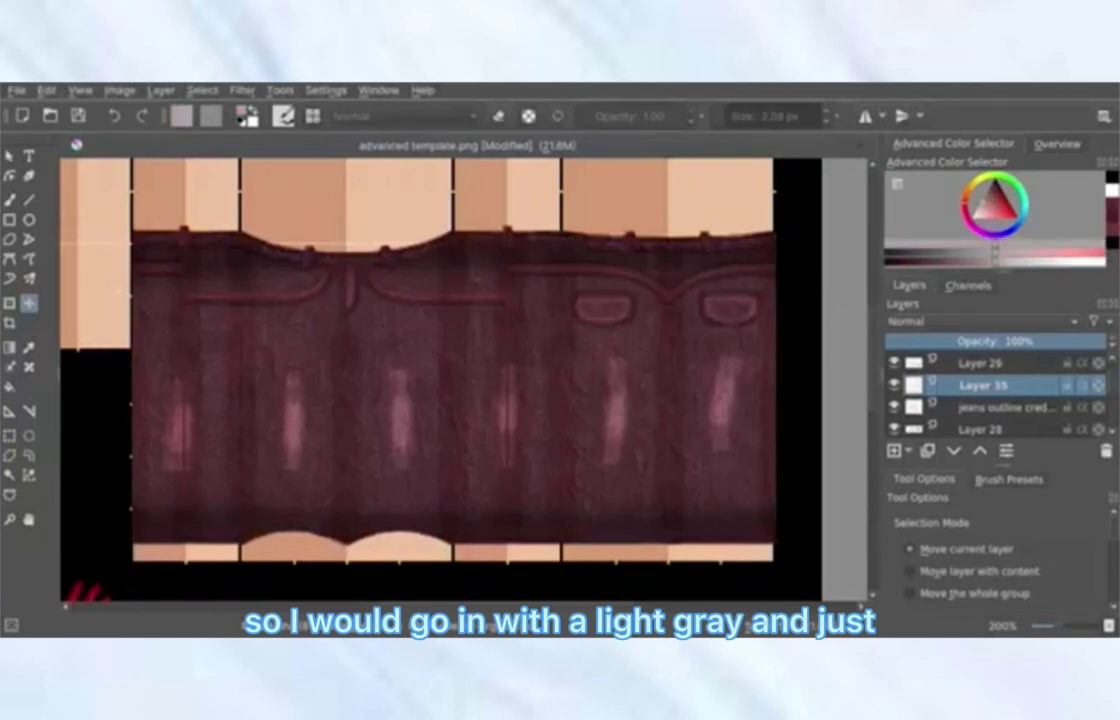
scroll(306, 232, "up", 3)
key("b")
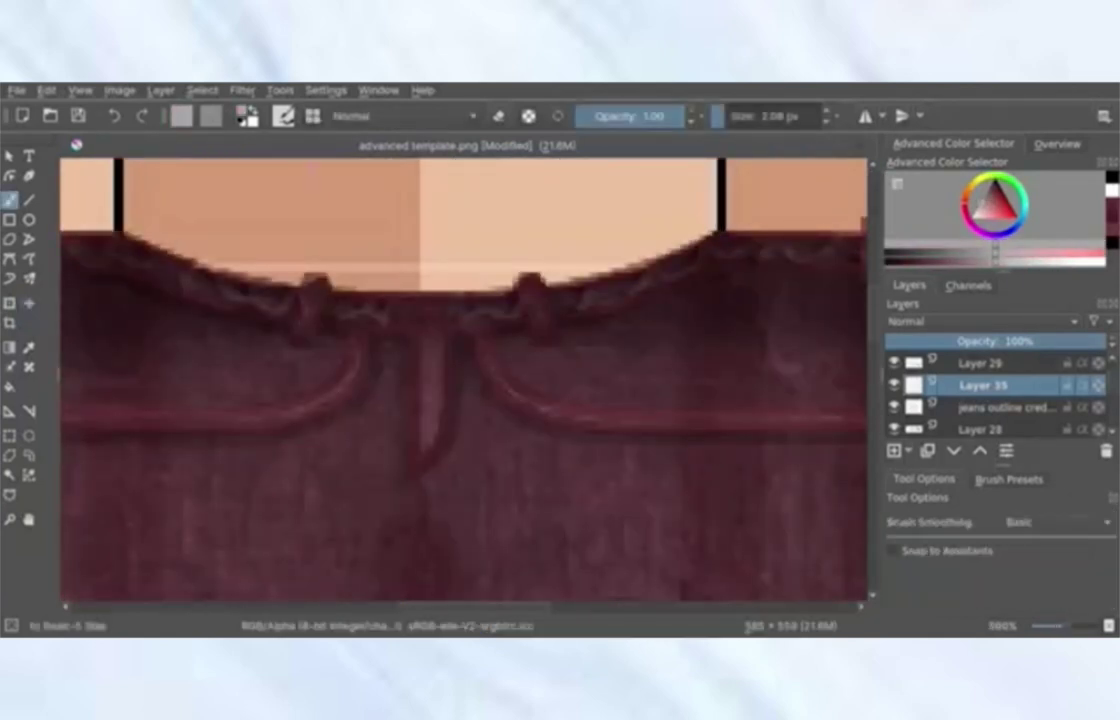
scroll(390, 320, "up", 5)
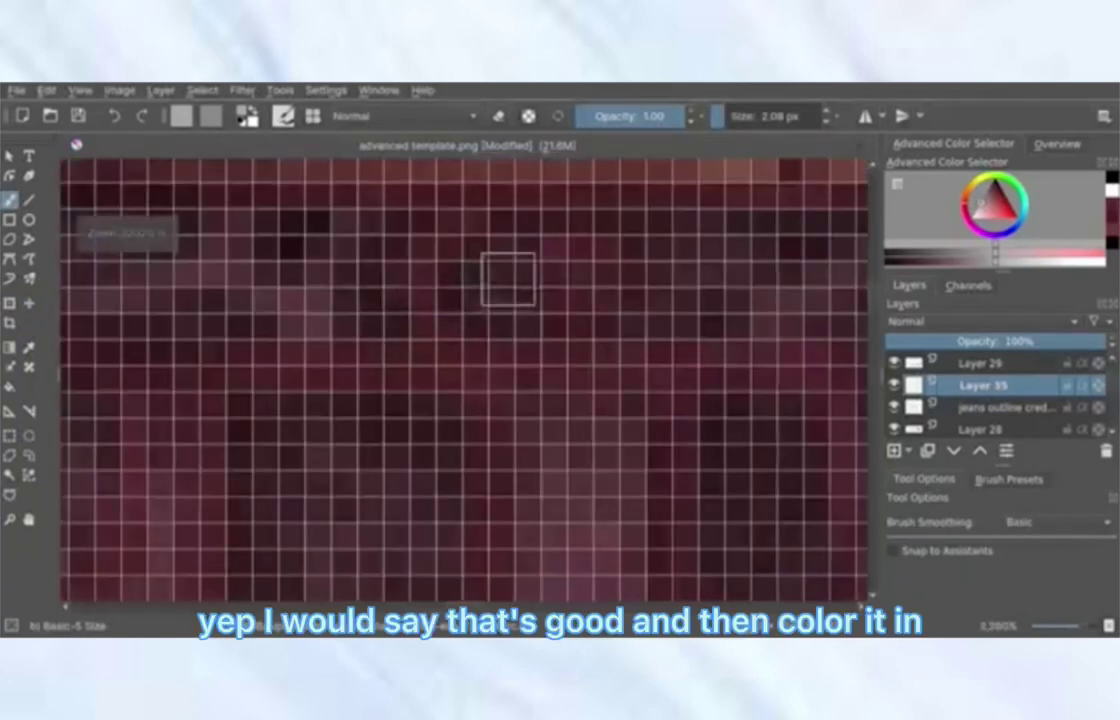
scroll(500, 283, "down", 2)
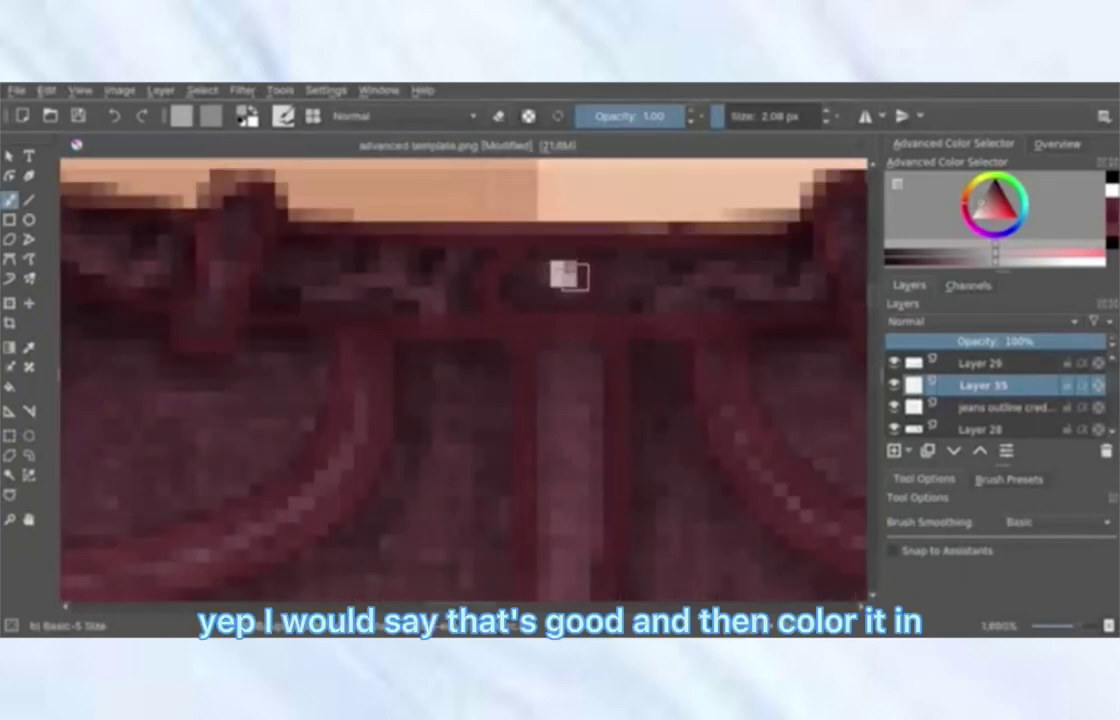
mouse_move(562, 290)
left_mouse_down()
mouse_move(577, 286)
mouse_move(562, 275)
left_mouse_up()
Add a layer above the button and shade its centre and lower edge in black with a 1.16 px brush.
left_click(894, 451)
left_click_drag(1003, 192, 996, 180)
scroll(586, 263, "up", 3)
mouse_move(584, 272)
left_mouse_down()
mouse_move(560, 272)
mouse_move(540, 338)
left_mouse_up()
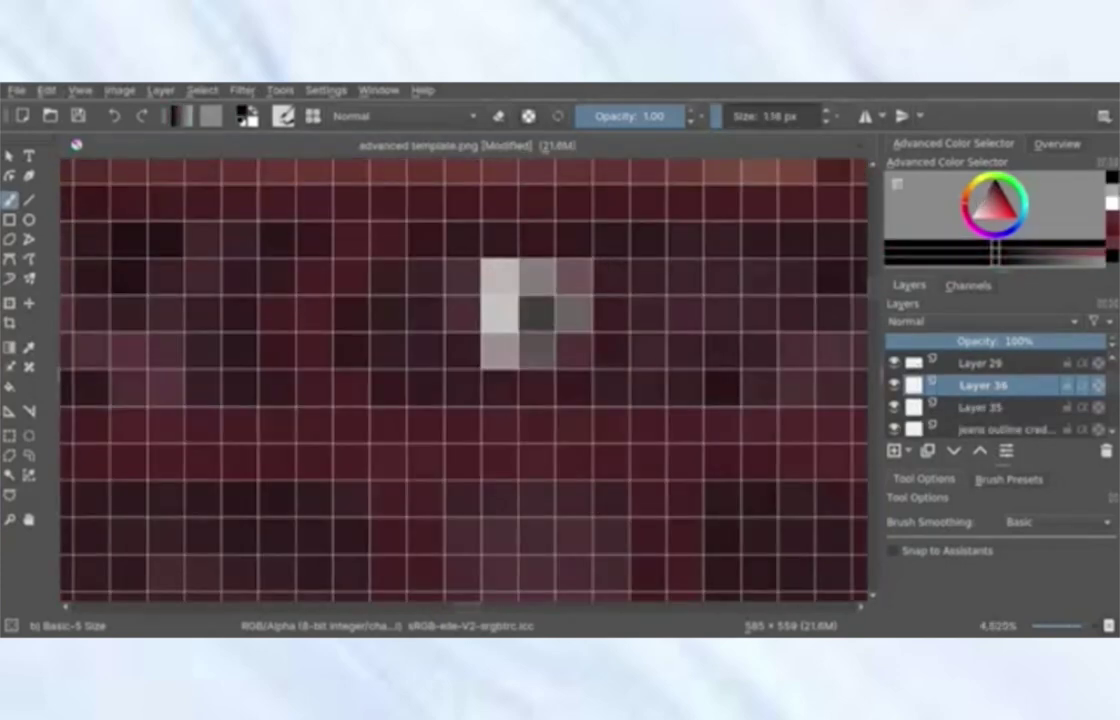
Paint a white highlight down the button's left edge on a new layer and merge it into the button shading layer.
left_click(894, 451)
left_click(975, 217)
left_click_drag(487, 277, 493, 335)
right_click(974, 392)
left_click(850, 260)
Set the button shading layer, Layer 36, to Overlay at 47% opacity.
left_click(1006, 451)
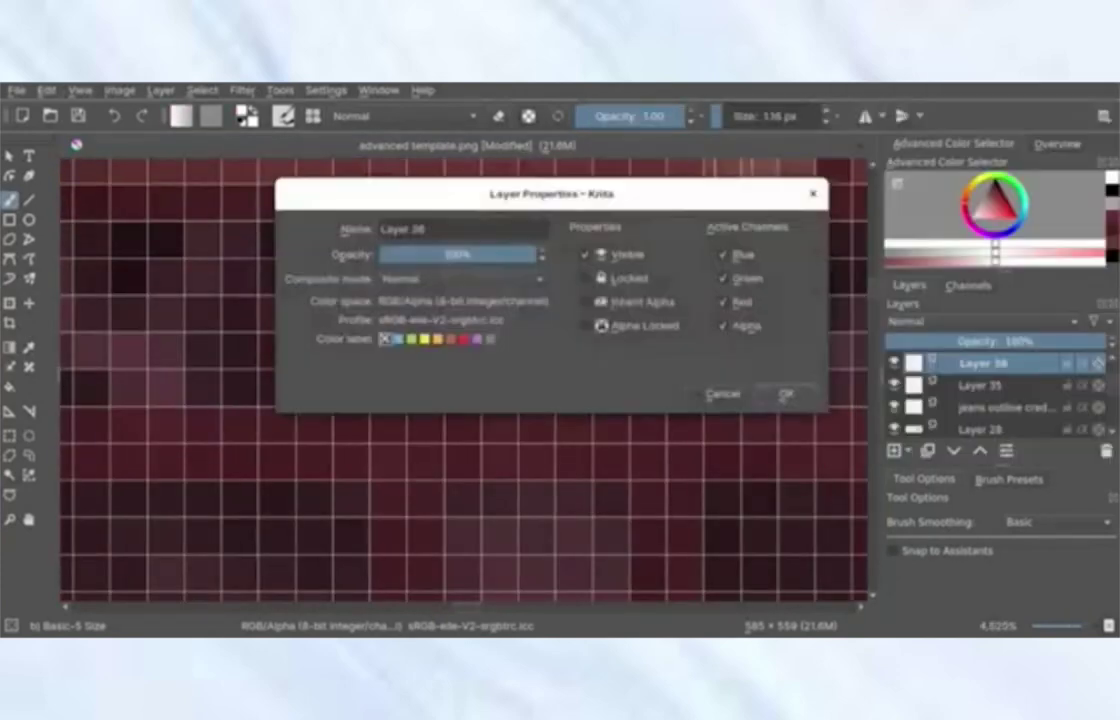
left_click(462, 279)
left_click(420, 465)
left_click_drag(480, 193, 573, 469)
left_click_drag(620, 530, 546, 530)
left_click_drag(620, 469, 448, 293)
left_click(707, 495)
Lower the opacity of the jeans outline layer in its layer properties.
scroll(634, 500, "down", 10)
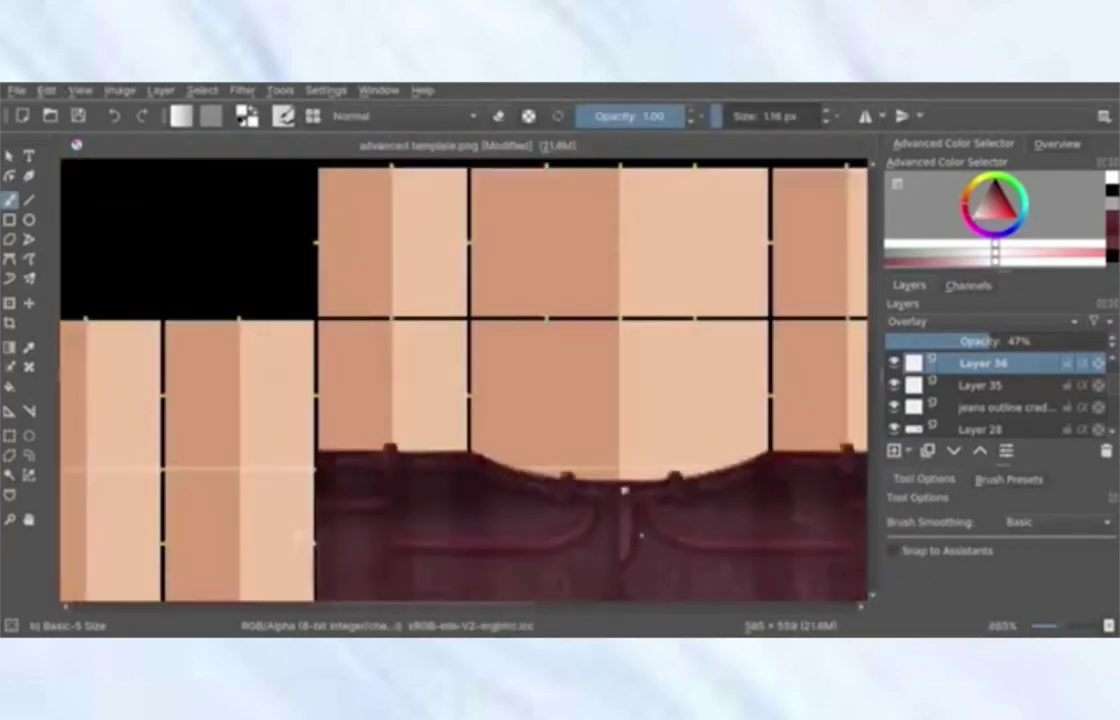
scroll(655, 560, "up", 2)
scroll(662, 574, "down", 1)
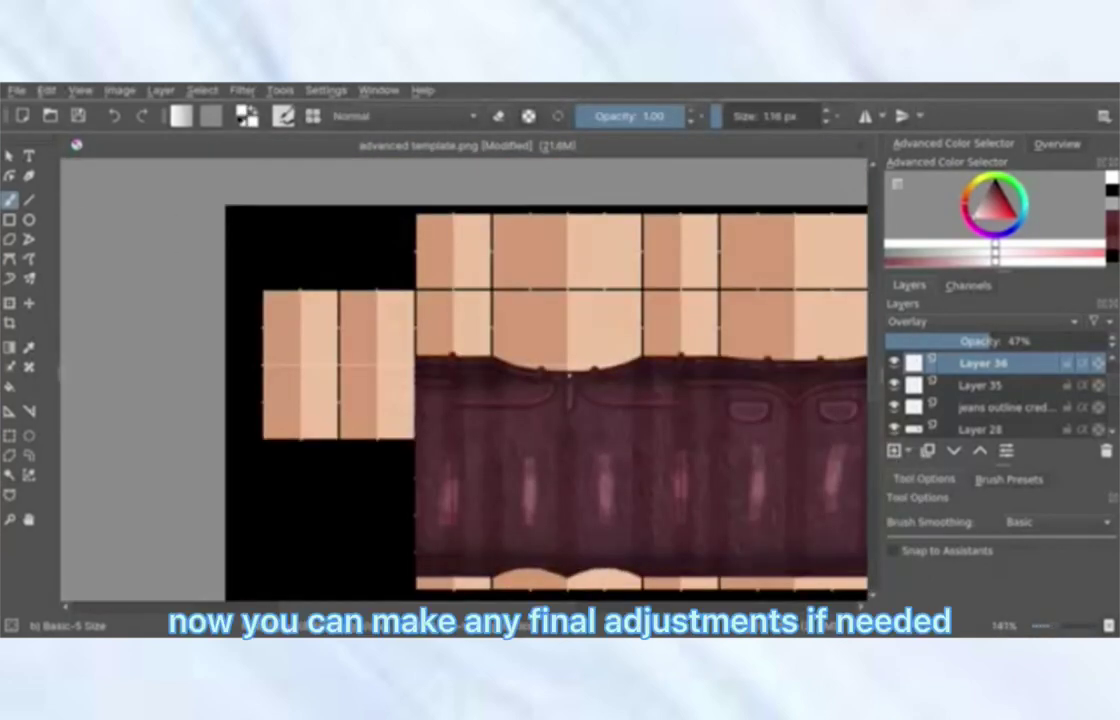
left_click_drag(640, 606, 714, 606)
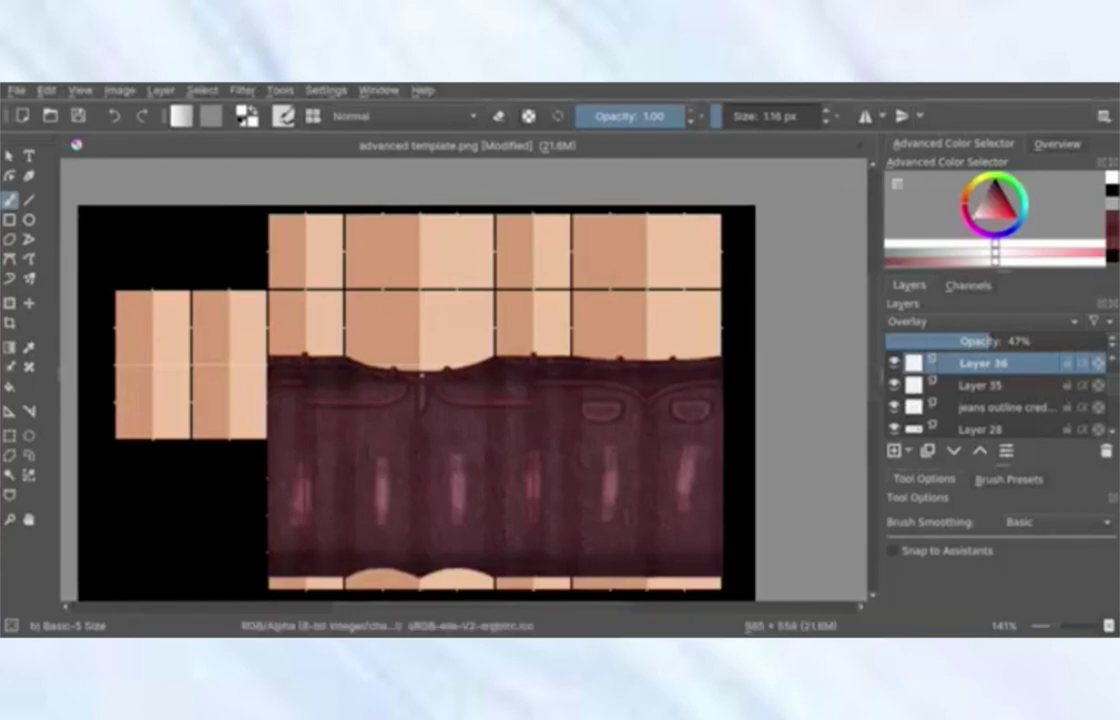
right_click(1004, 408)
left_click(880, 85)
left_click_drag(510, 253, 486, 253)
left_click_drag(500, 193, 416, 148)
left_click(702, 348)
Set Layer 27's opacity to 30%.
scroll(1000, 396, "down", 2)
left_click(1000, 385)
right_click(1000, 385)
left_click(880, 85)
left_click_drag(443, 254, 427, 254)
left_click(786, 393)
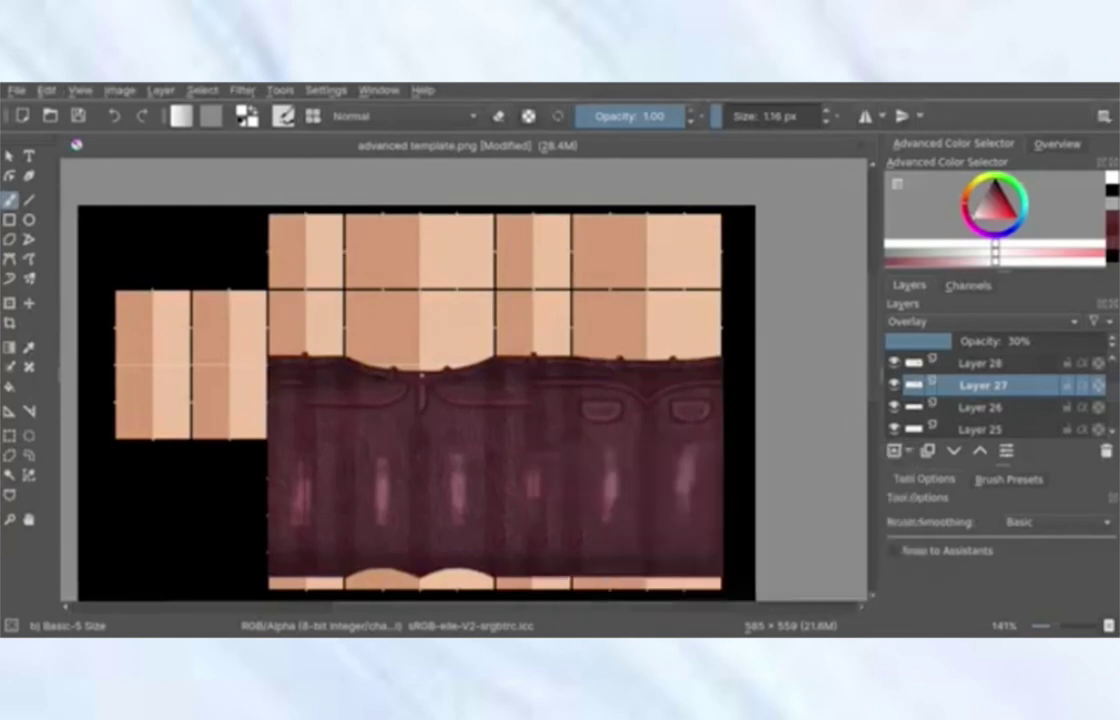
Set Layer 26's opacity to 27%.
left_click(980, 407)
right_click(980, 407)
left_click(880, 85)
left_click(428, 254)
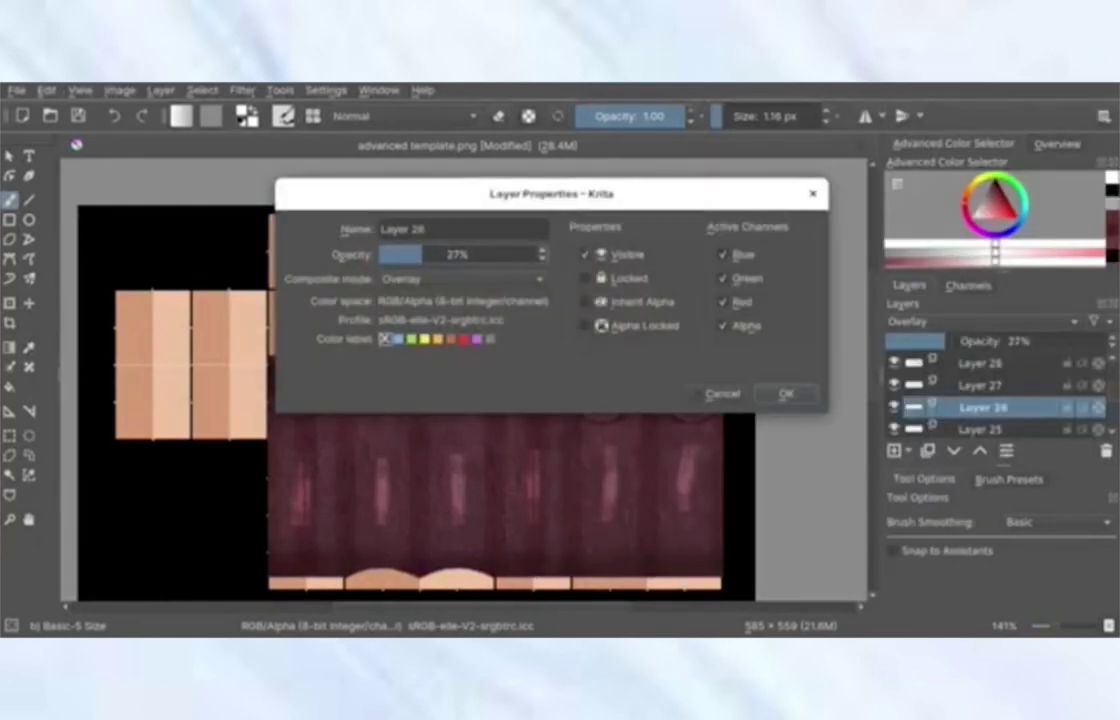
left_click(786, 393)
Adjust the opacity of Layer 25 in its layer properties.
left_click(980, 429)
right_click(980, 407)
left_click(880, 85)
left_click(423, 254)
left_click(786, 393)
Set the waistband squiggle layer, Layer 31, to 21% opacity.
scroll(464, 400, "left", 2)
scroll(464, 400, "down", 2)
scroll(990, 396, "up", 4)
right_click(980, 385)
left_click(880, 85)
left_click(452, 418)
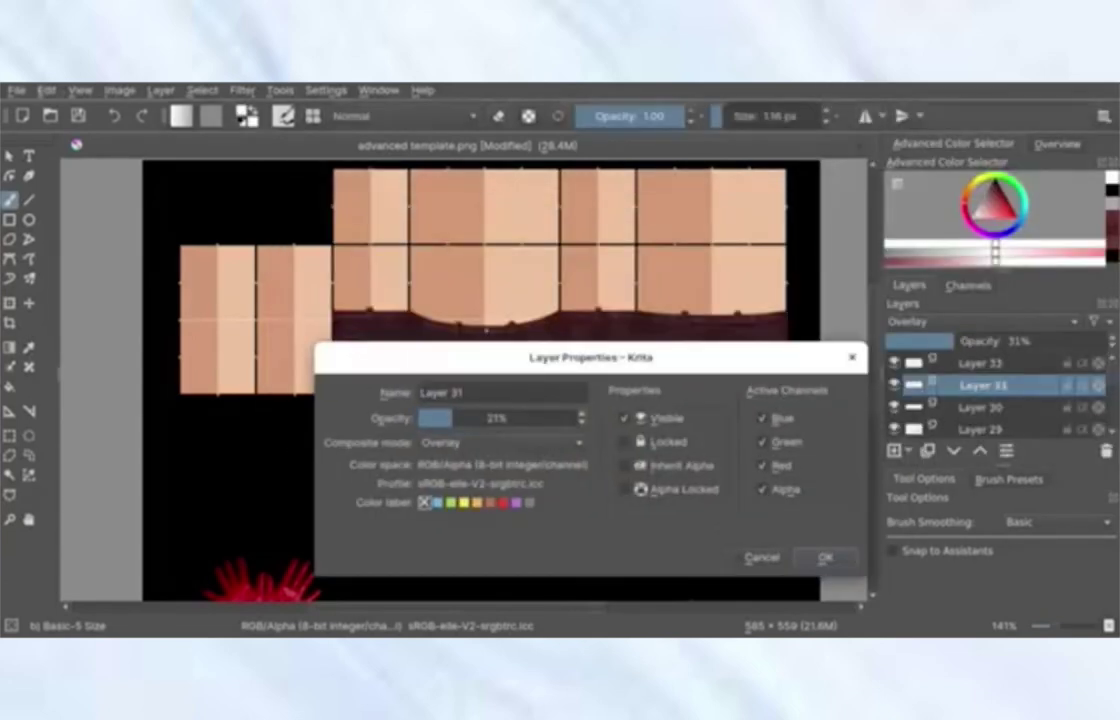
key("Return")
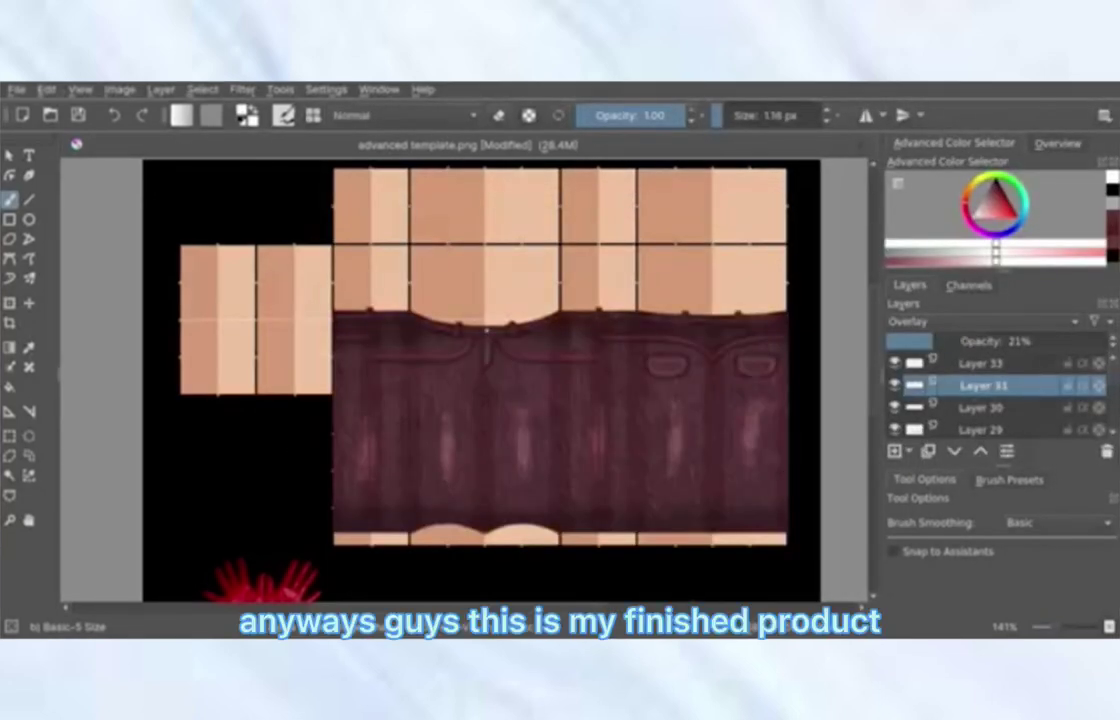